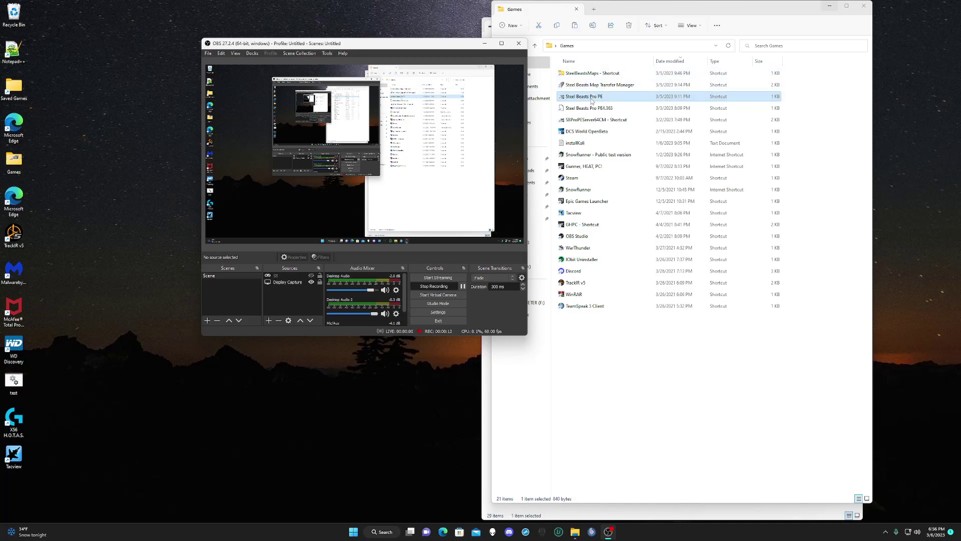
# Launch Steel Beasts Pro PE and export its control settings to the export folder, overwriting update SB control.hkf.
pyautogui.doubleClick(592, 98)
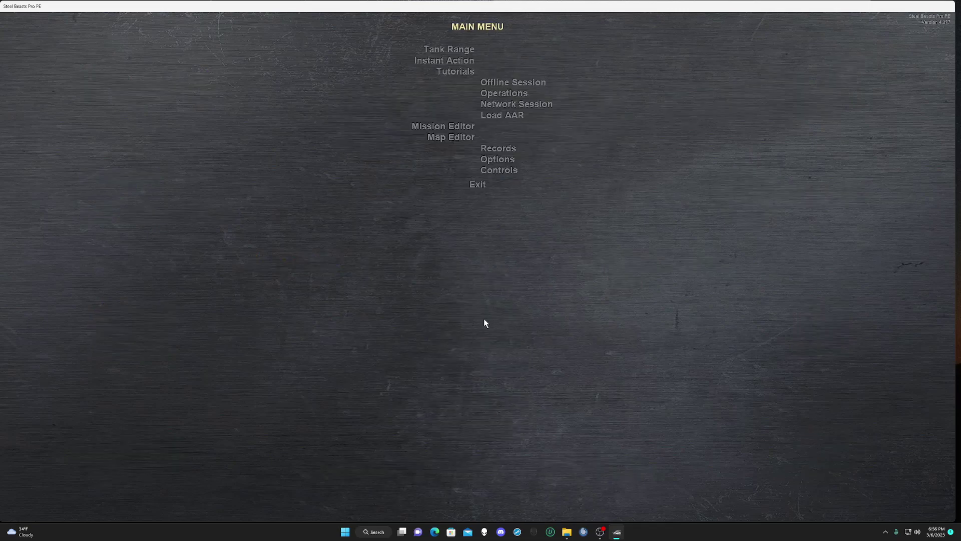
pyautogui.click(496, 172)
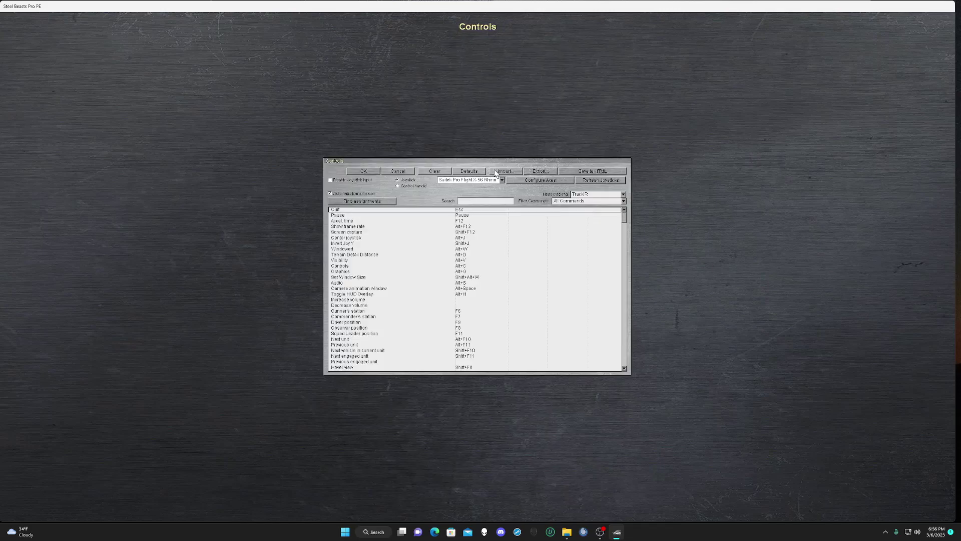
pyautogui.click(539, 172)
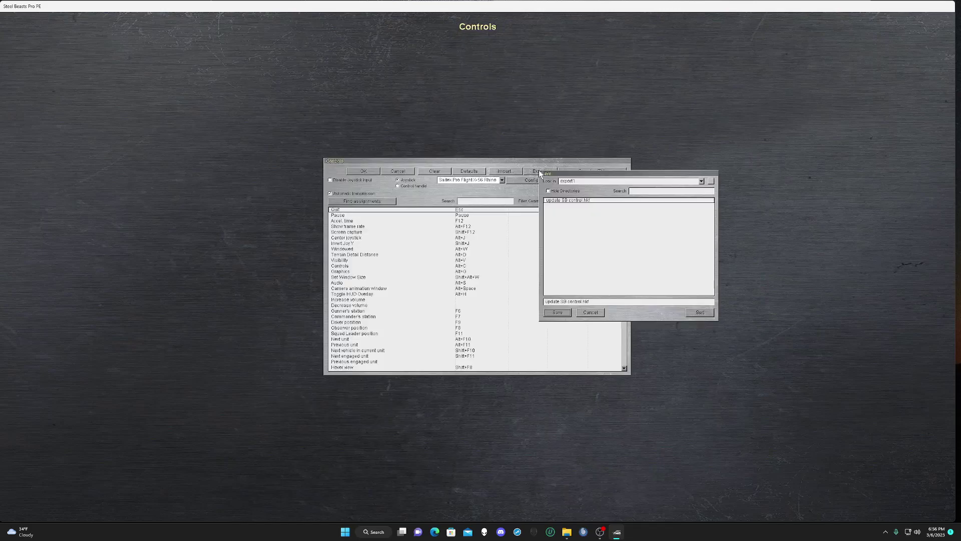
pyautogui.click(557, 199)
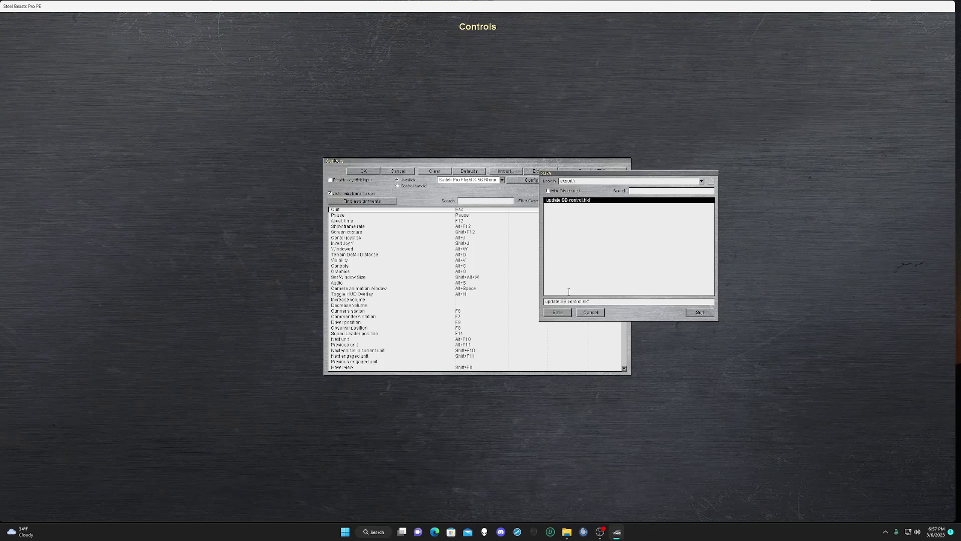
pyautogui.click(702, 181)
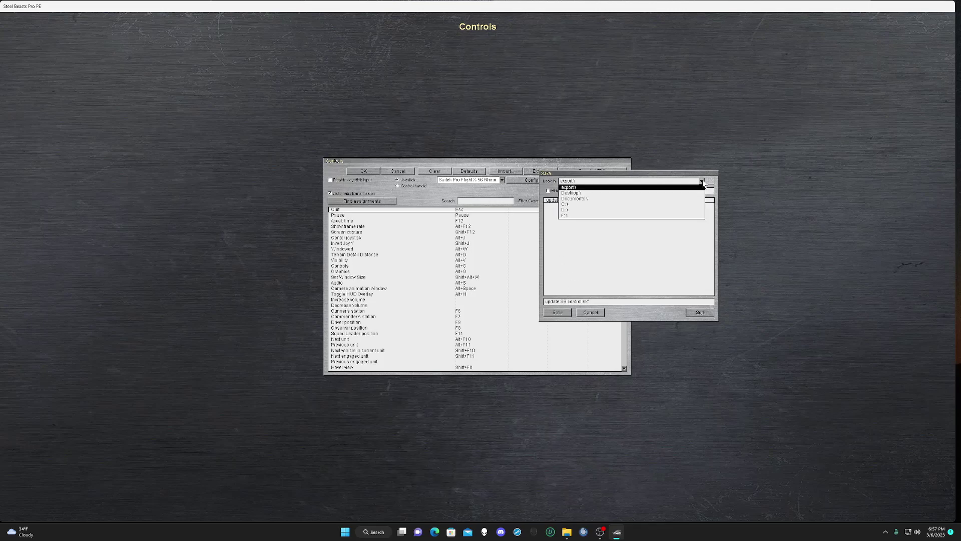
pyautogui.click(587, 188)
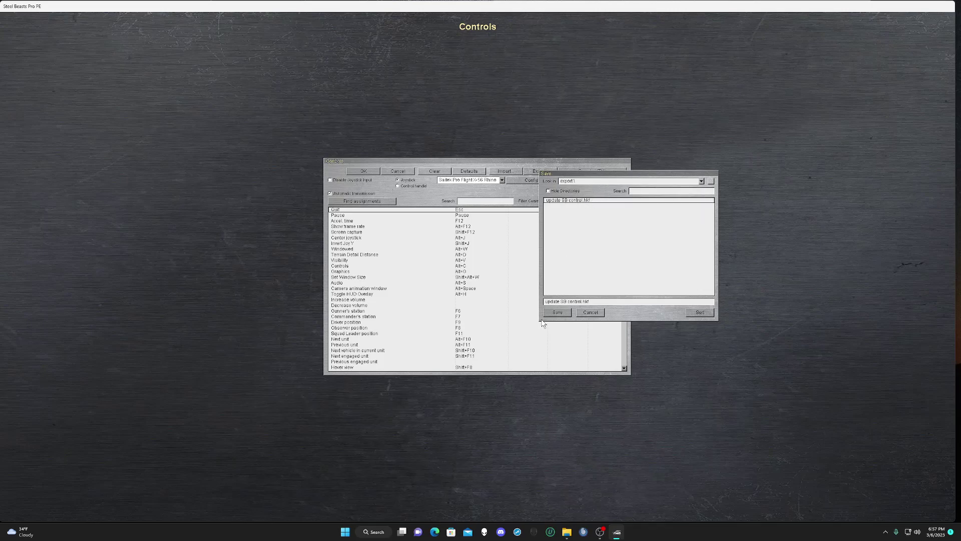
pyautogui.click(579, 201)
pyautogui.click(550, 315)
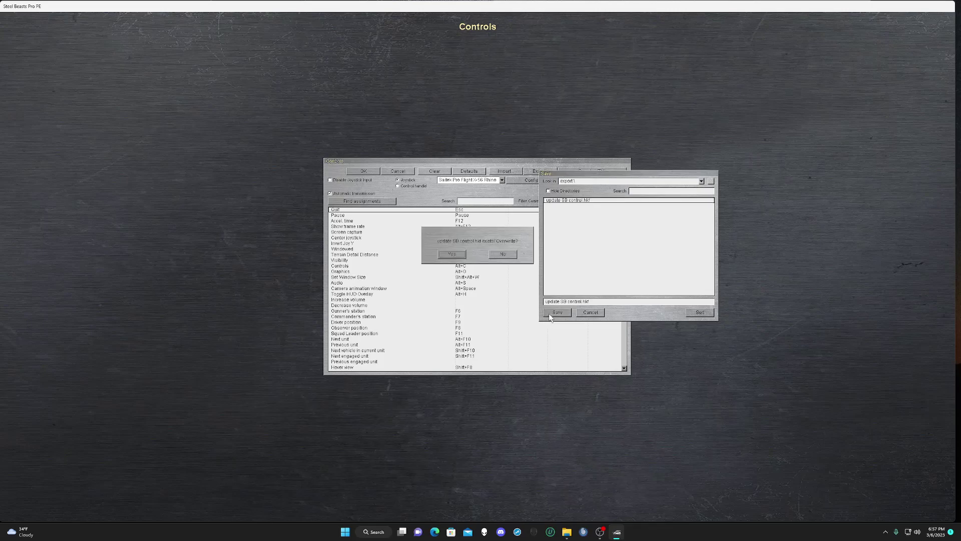
pyautogui.click(453, 254)
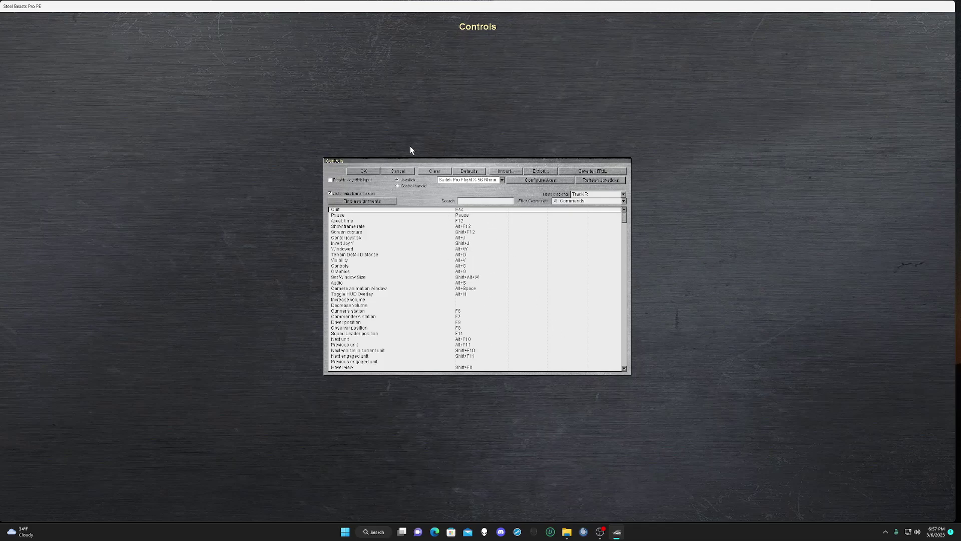
pyautogui.click(366, 173)
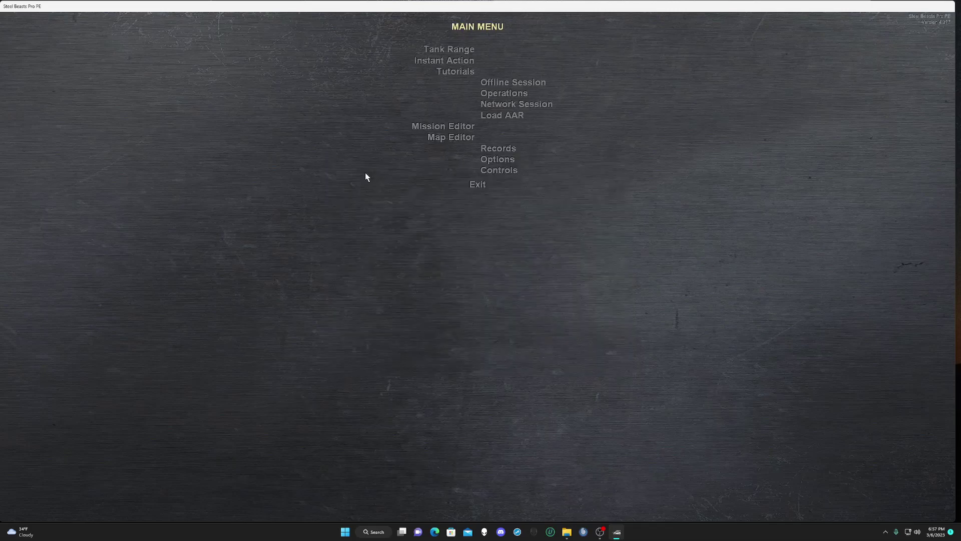
# View the player records and exit Steel Beasts Pro PE.
pyautogui.click(496, 149)
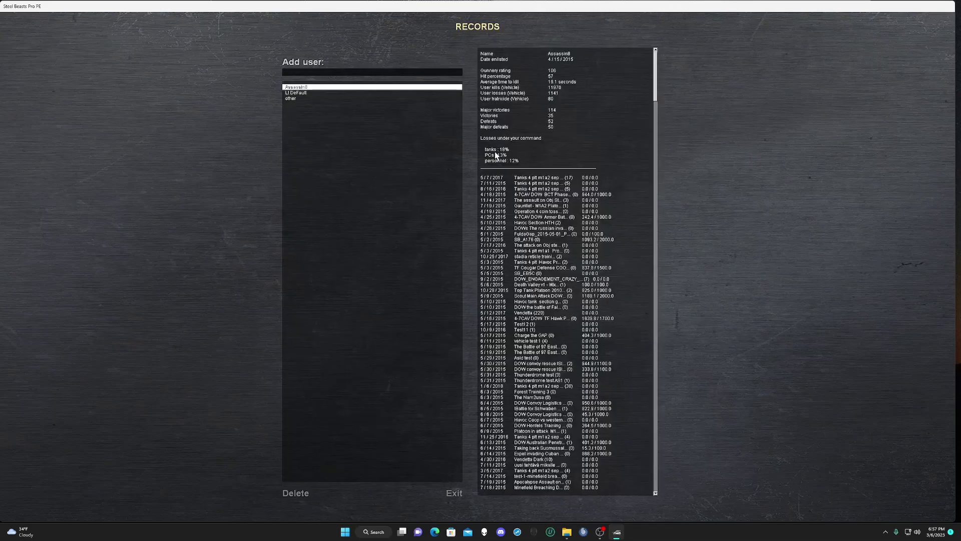
pyautogui.click(456, 492)
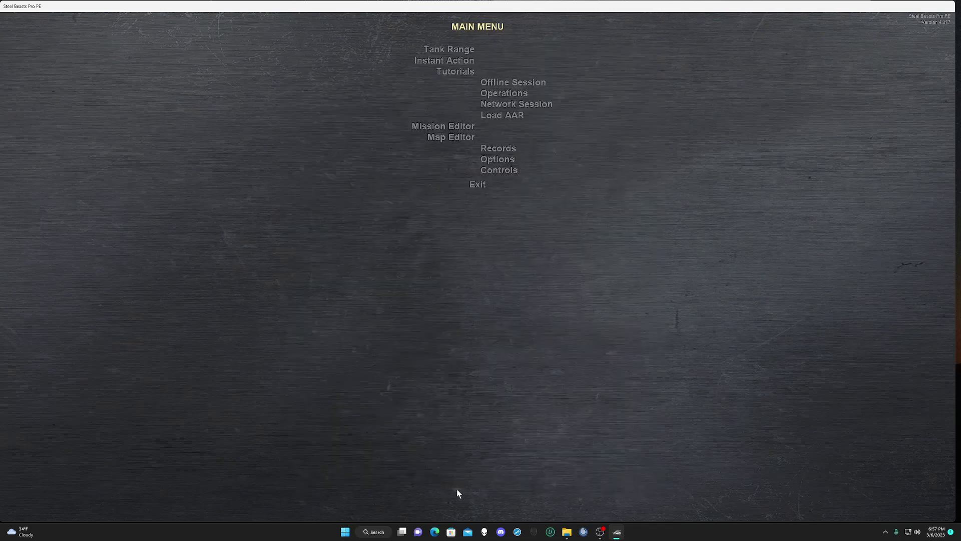
pyautogui.click(473, 184)
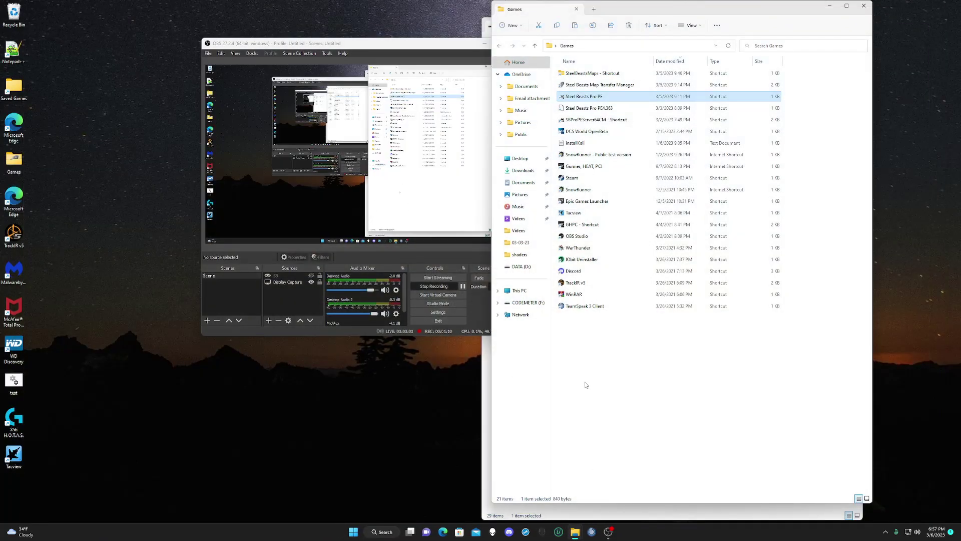
# Move update SB control.hkf from Documents\eSim Games\Steel Beasts\export into the SB Backup folder on drive D.
pyautogui.click(522, 86)
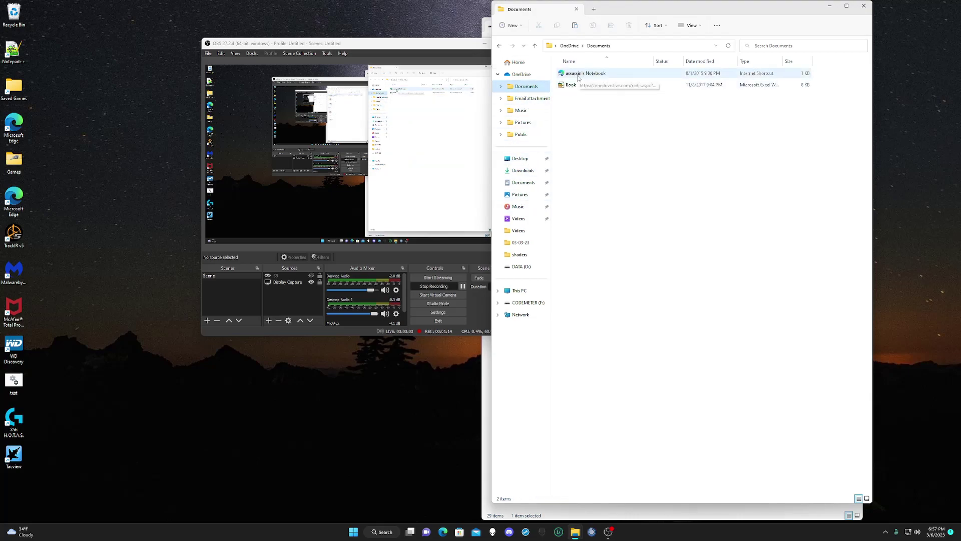
pyautogui.click(524, 184)
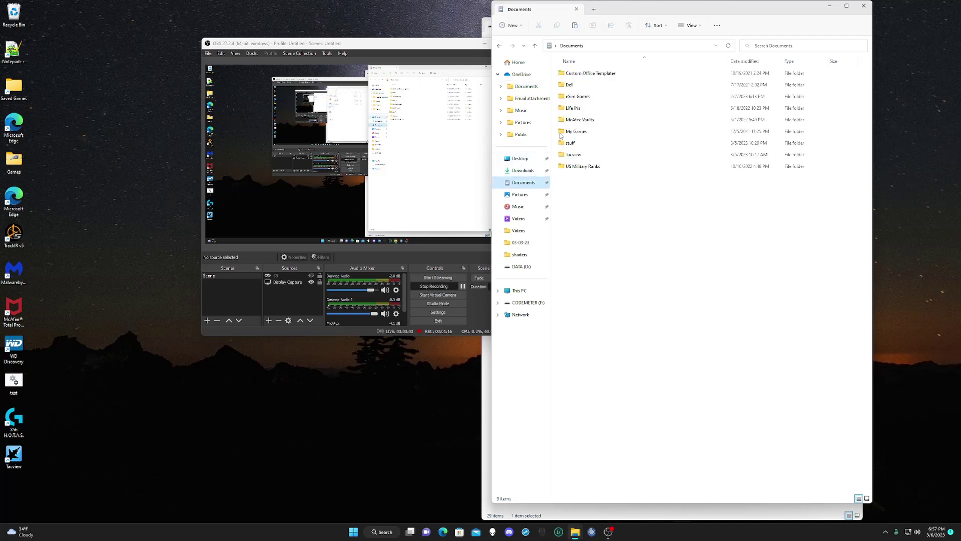
pyautogui.doubleClick(579, 96)
pyautogui.doubleClick(579, 74)
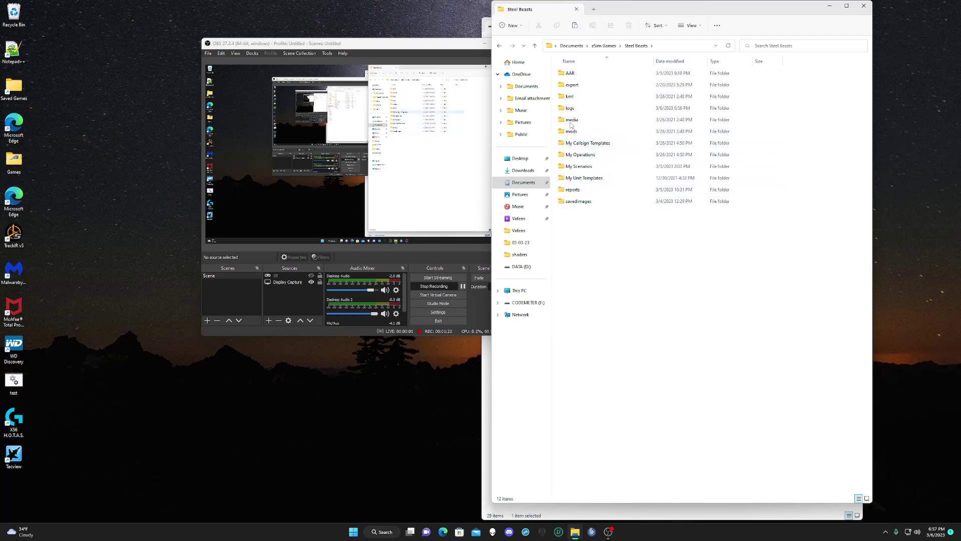
pyautogui.doubleClick(570, 87)
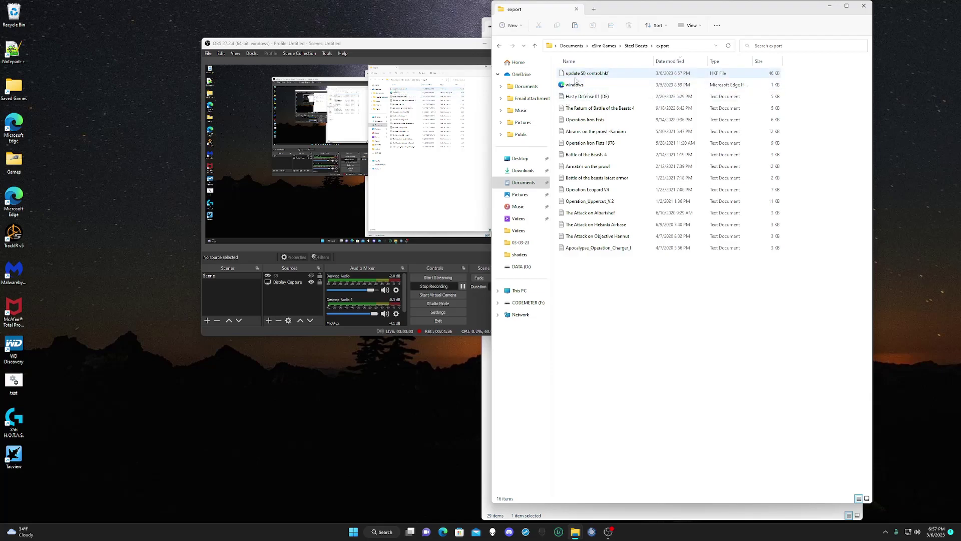
pyautogui.rightClick(576, 76)
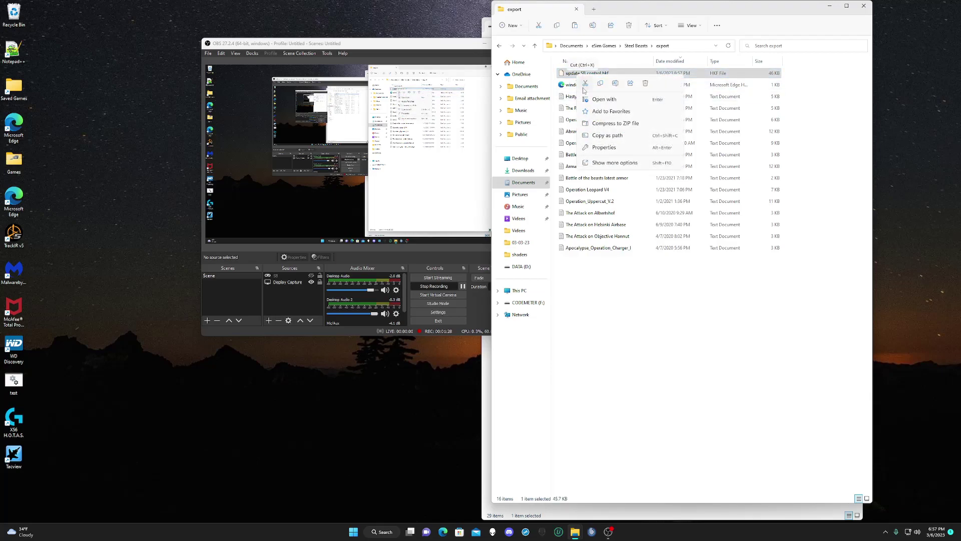
pyautogui.click(585, 85)
pyautogui.click(521, 266)
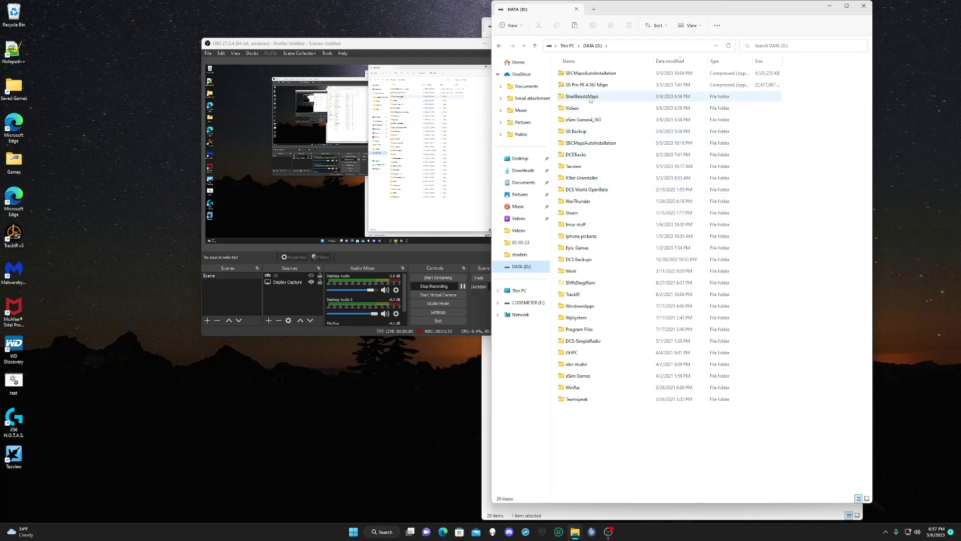
pyautogui.doubleClick(575, 131)
pyautogui.rightClick(590, 219)
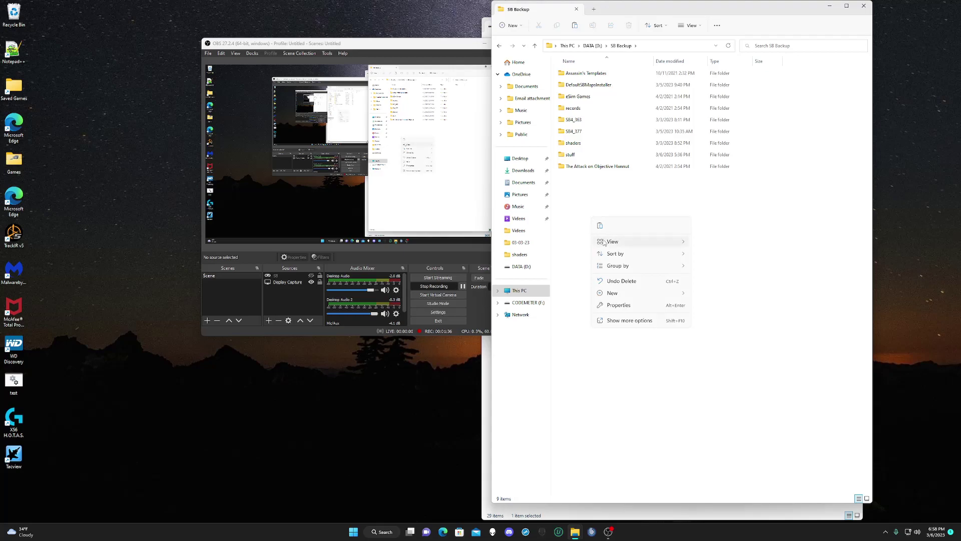
pyautogui.click(599, 225)
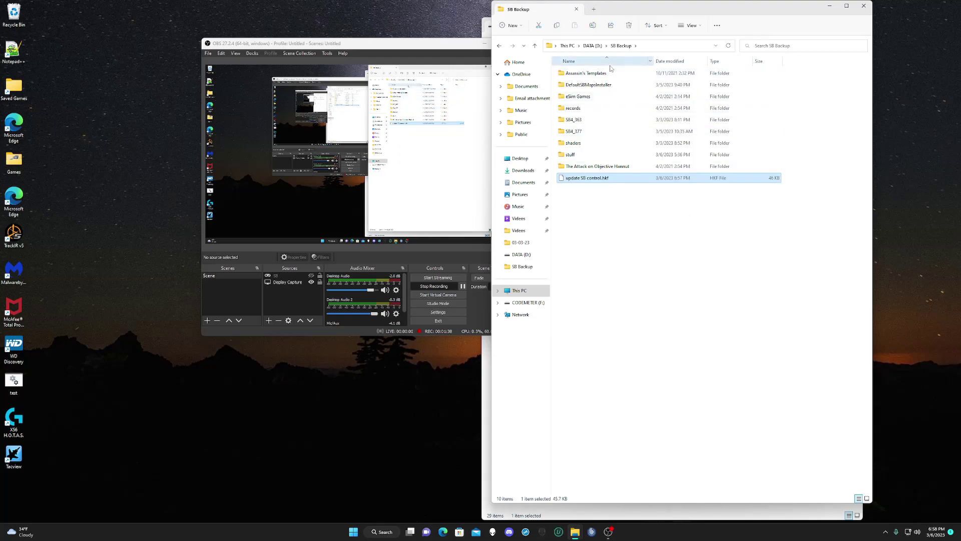
# Start the unins000 uninstaller from D:\eSim Games\SB Pro PE and allow it to run.
pyautogui.click(593, 46)
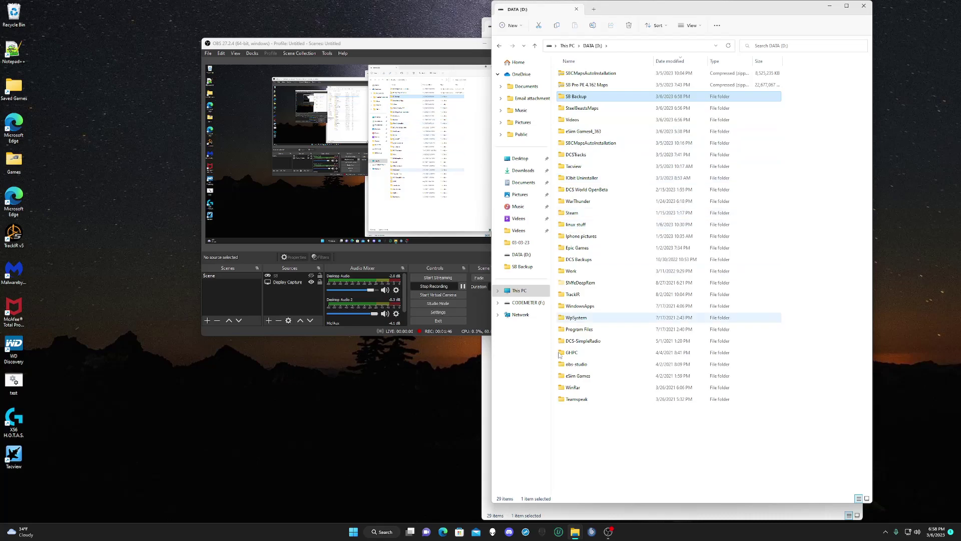
pyautogui.doubleClick(567, 377)
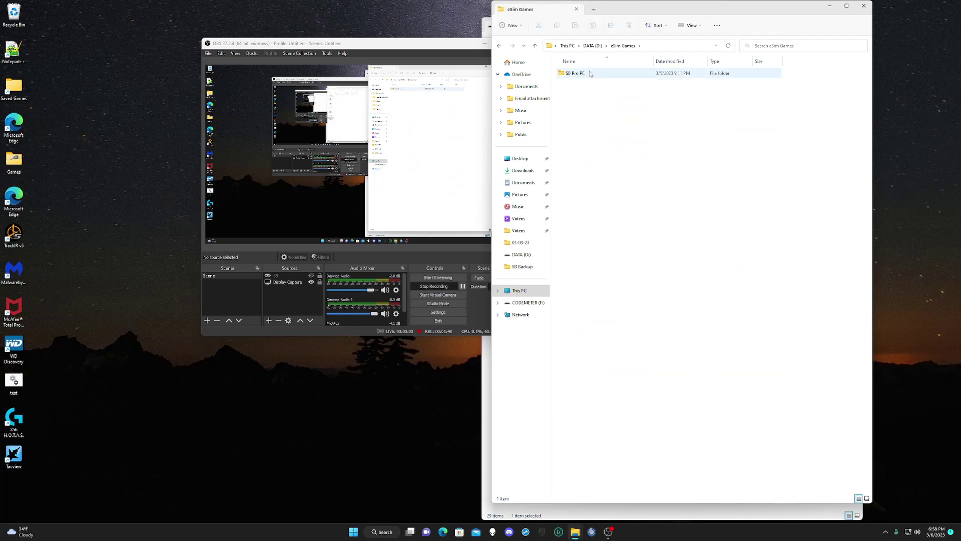
pyautogui.doubleClick(590, 72)
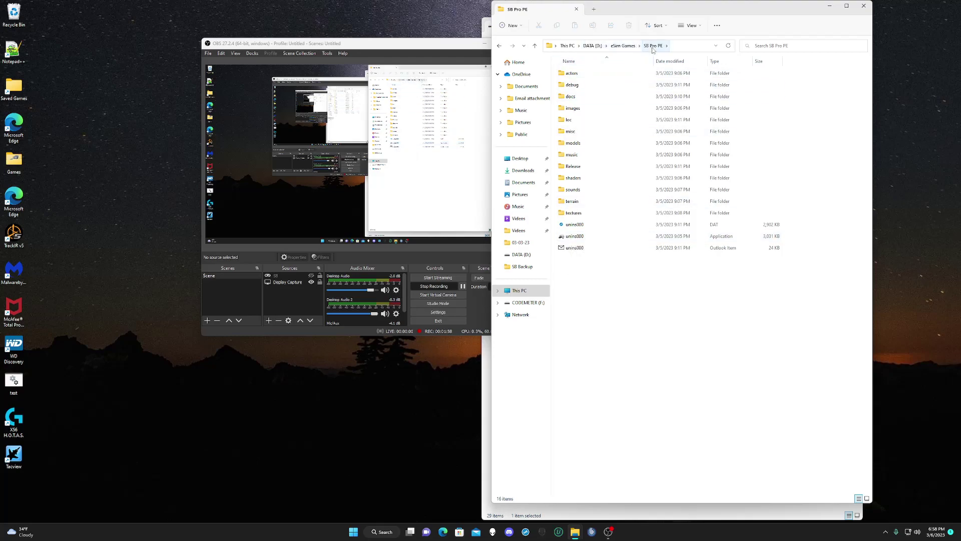
pyautogui.doubleClick(580, 237)
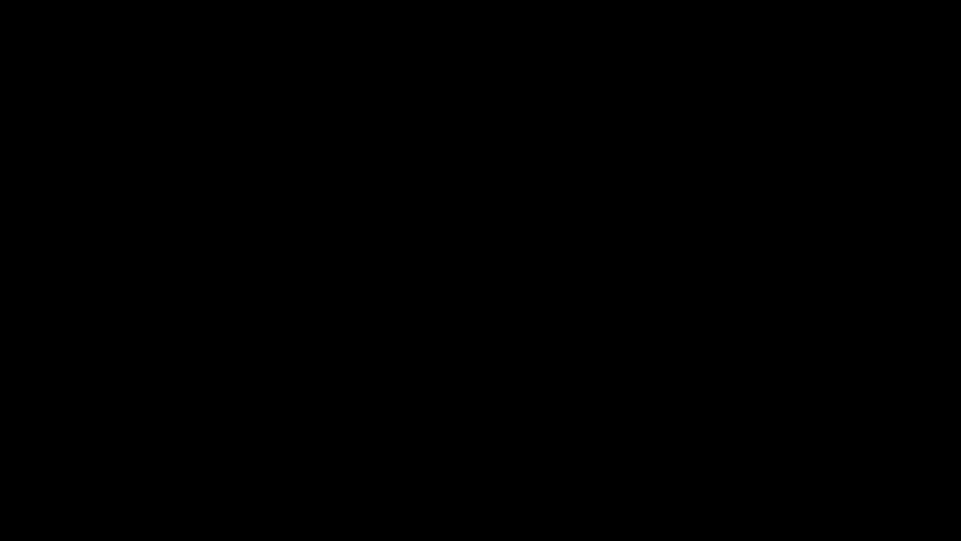
pyautogui.click(510, 364)
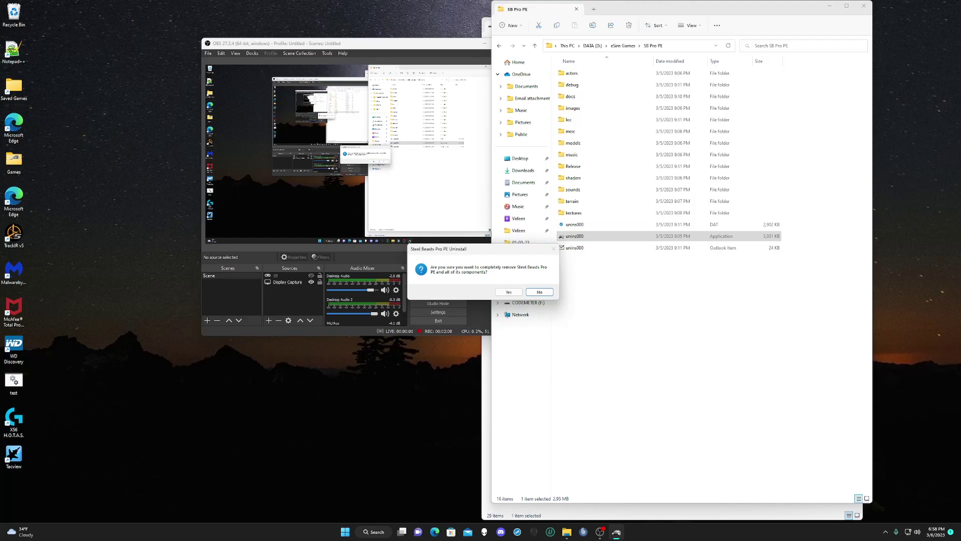
pyautogui.click(434, 531)
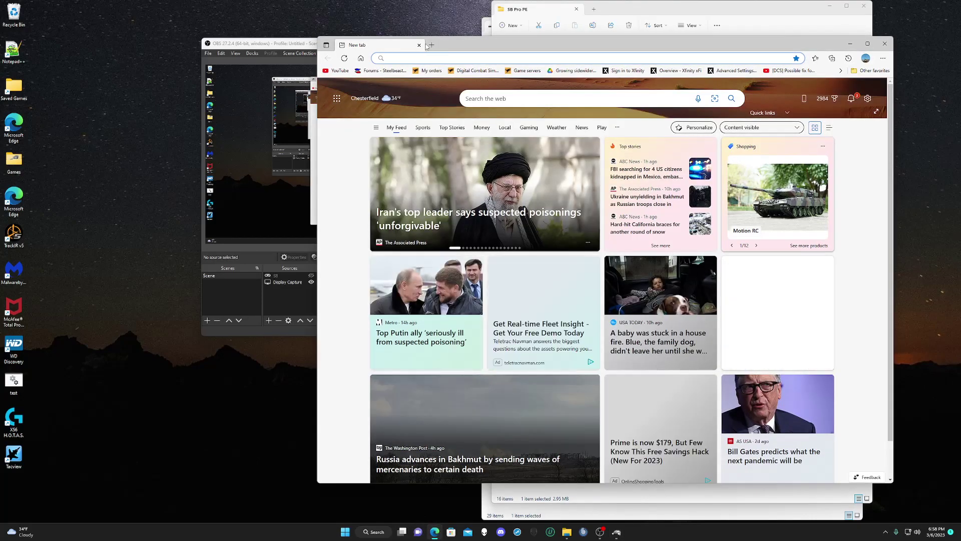
pyautogui.write('ww')
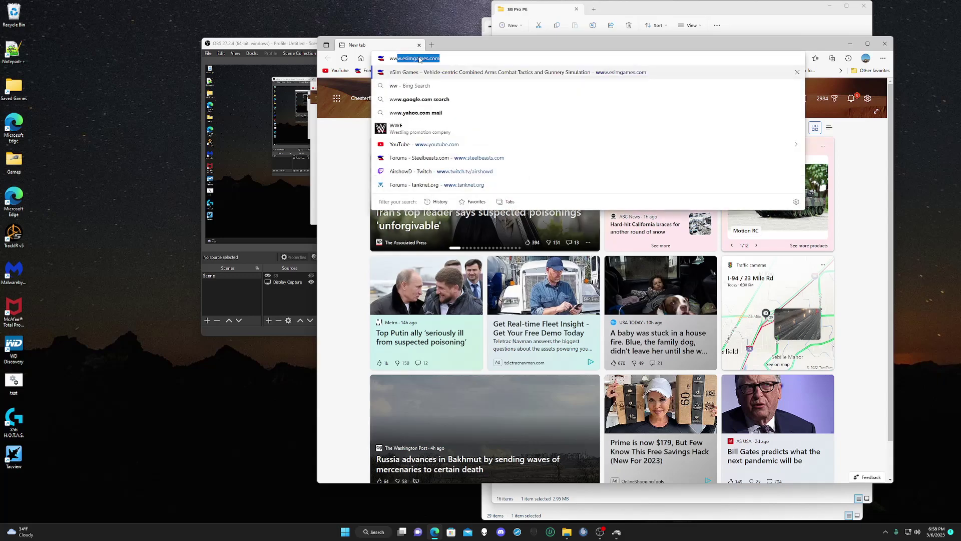
pyautogui.press('Return')
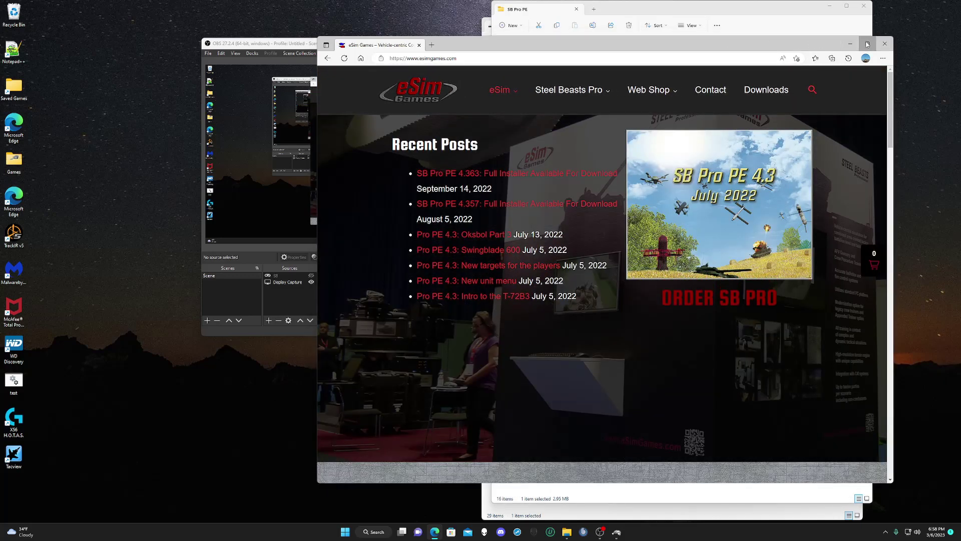
pyautogui.click(866, 45)
pyautogui.click(617, 54)
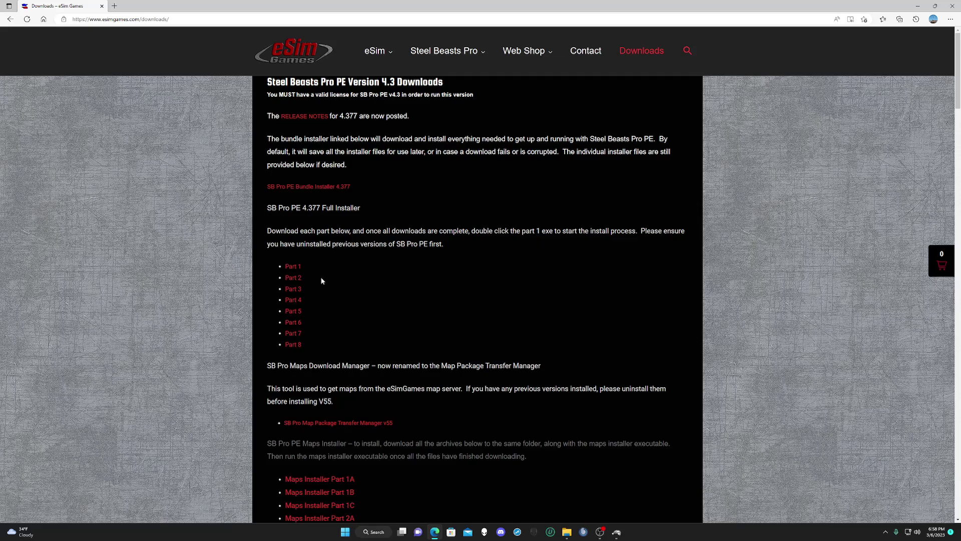
pyautogui.scroll(-1, 308, 290)
pyautogui.scroll(-8, 307, 289)
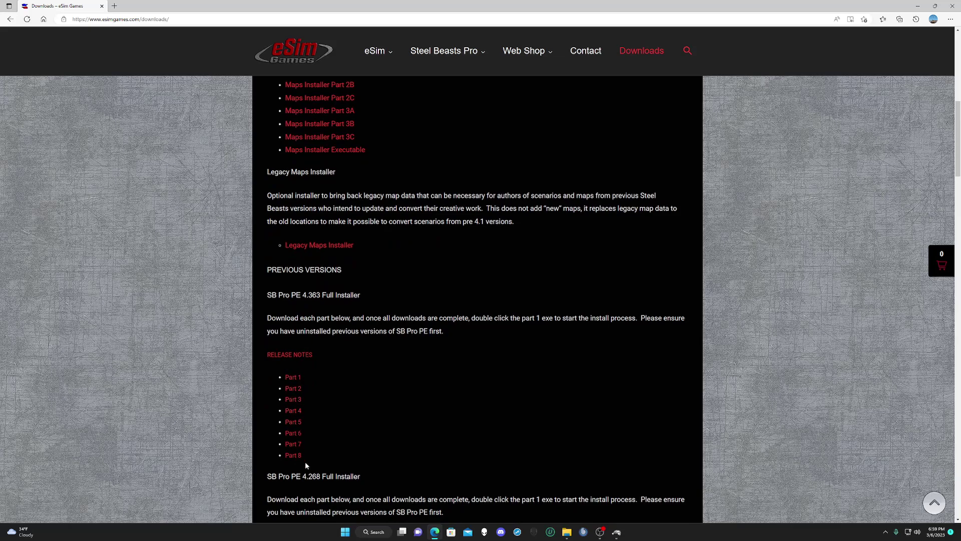
pyautogui.scroll(5, 323, 413)
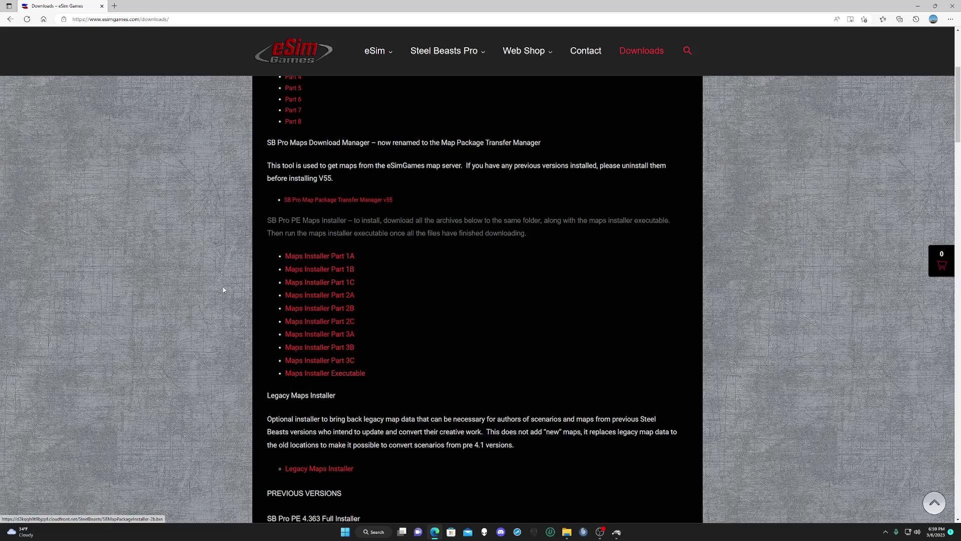
pyautogui.click(952, 6)
# Confirm the complete removal of Steel Beasts Pro PE and open the Downloads folder in the other File Explorer window.
pyautogui.click(513, 293)
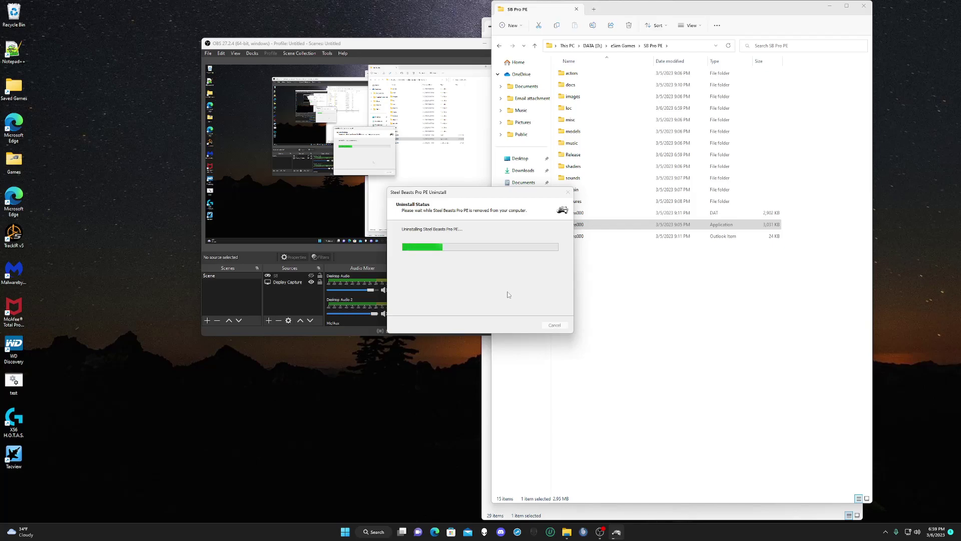
pyautogui.click(485, 43)
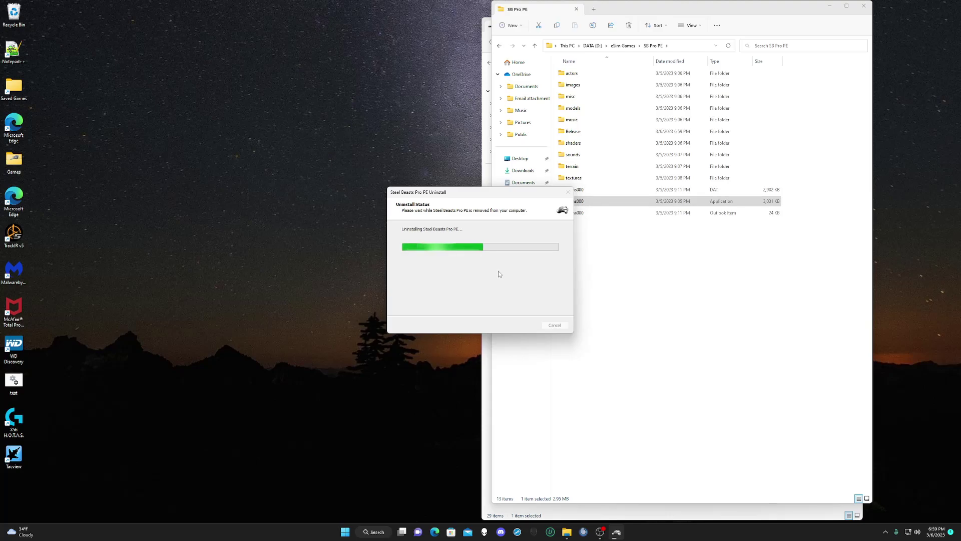
pyautogui.click(569, 516)
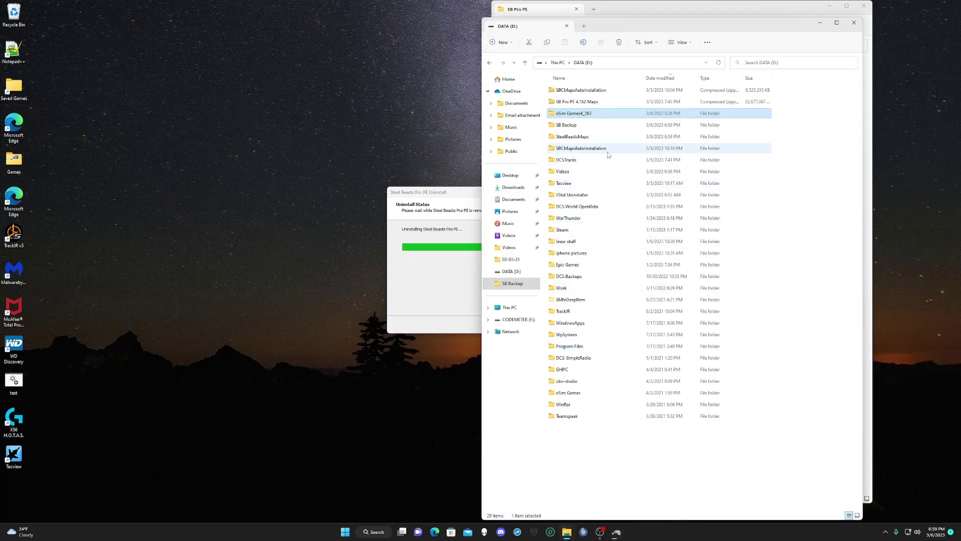
pyautogui.click(513, 187)
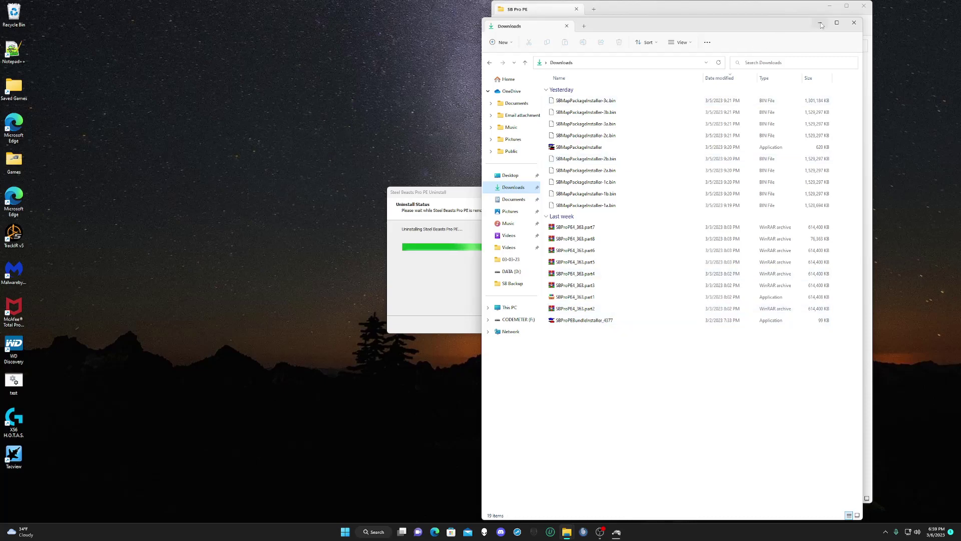
# Put away the Downloads window, dismiss the uninstall notice, and move the Release folder from D:\eSim Games\SB Pro PE into SB Backup on drive D.
pyautogui.hotkey('ctrl', 'w')
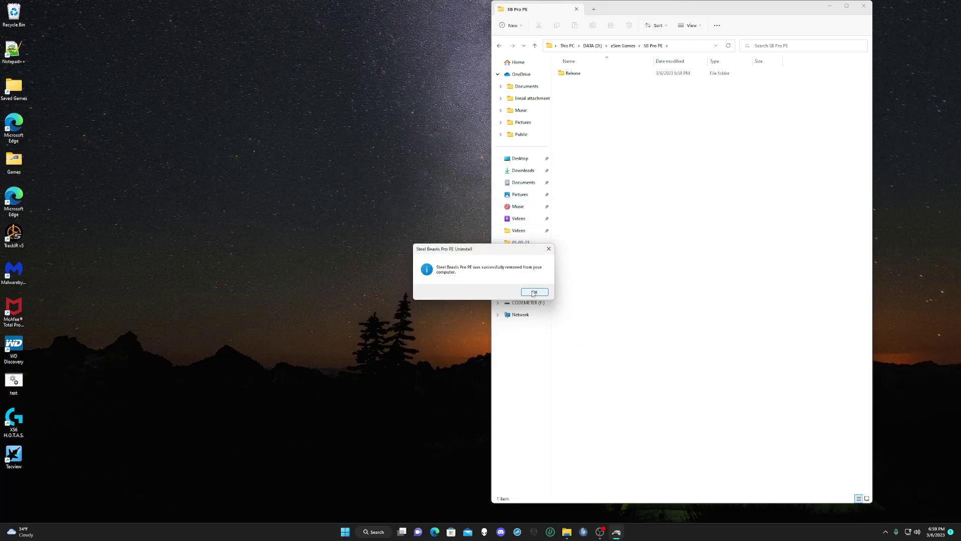
pyautogui.click(534, 291)
pyautogui.click(571, 75)
pyautogui.rightClick(571, 77)
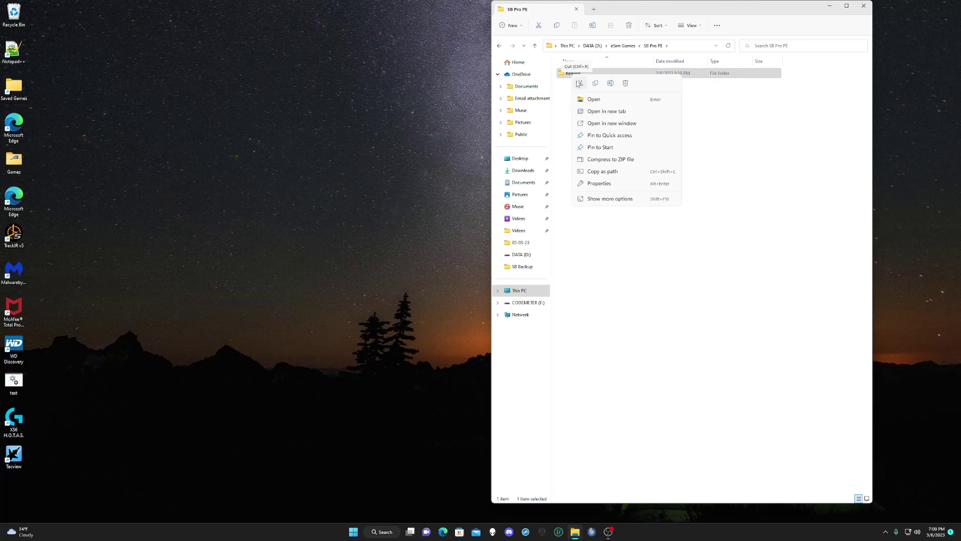
pyautogui.click(579, 83)
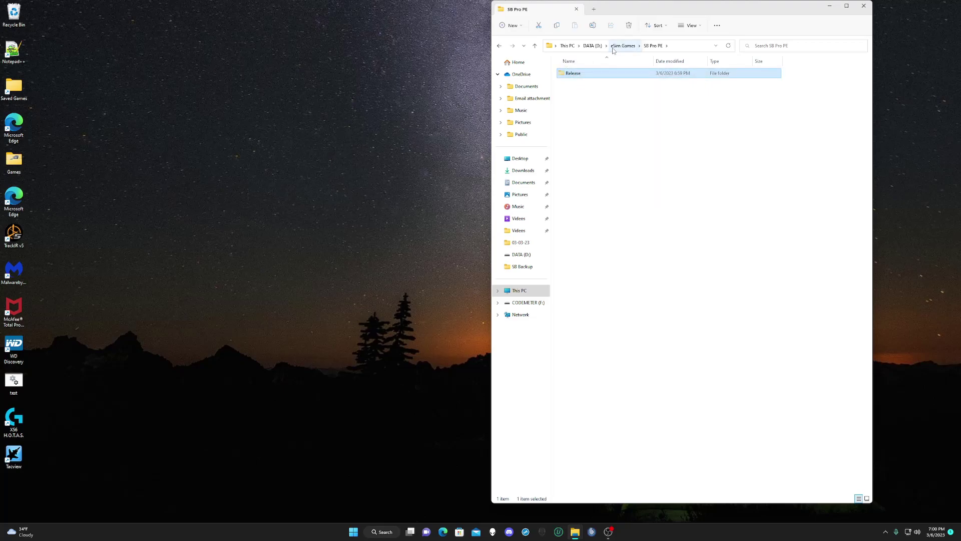
pyautogui.click(598, 46)
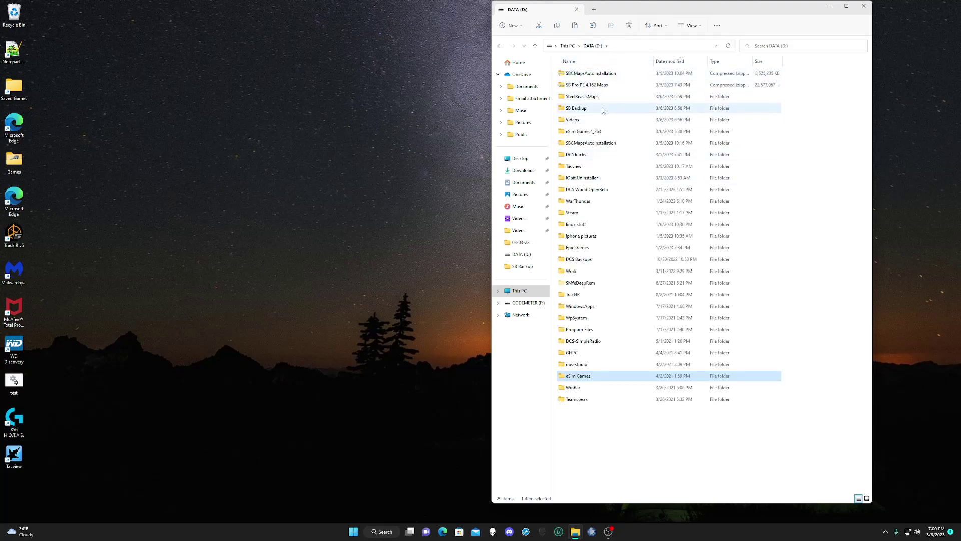
pyautogui.doubleClick(576, 107)
pyautogui.rightClick(577, 201)
pyautogui.click(587, 209)
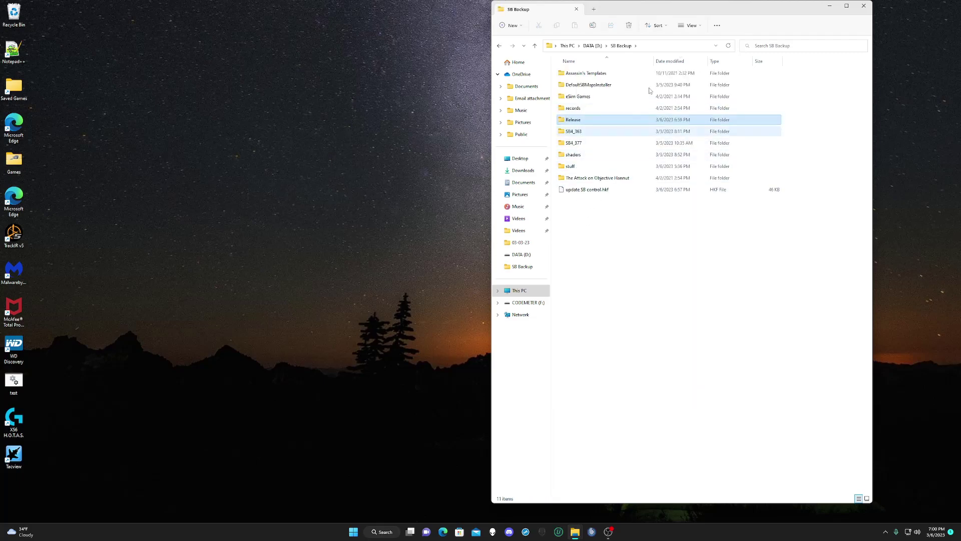
# Check the contents of the eSim Games folder on drive D and delete that folder.
pyautogui.click(592, 46)
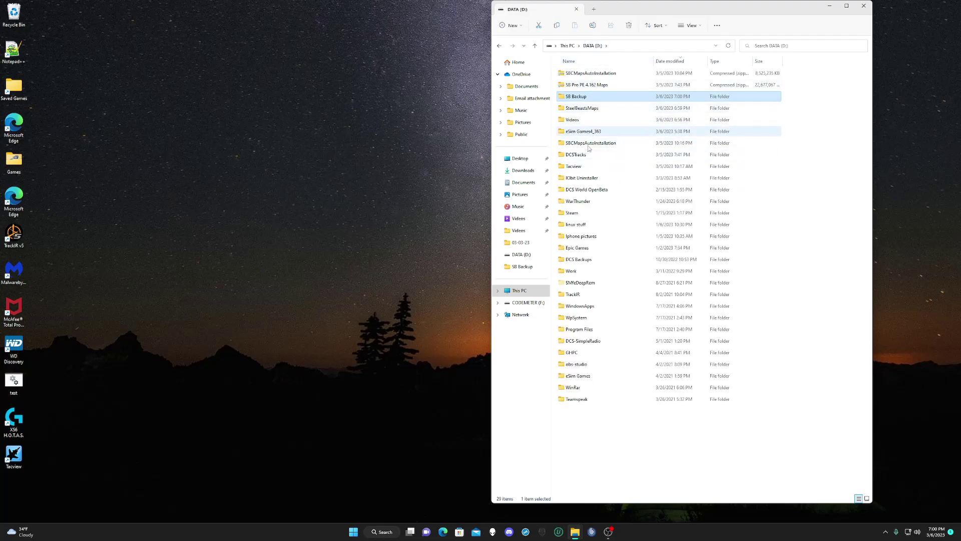
pyautogui.doubleClick(578, 375)
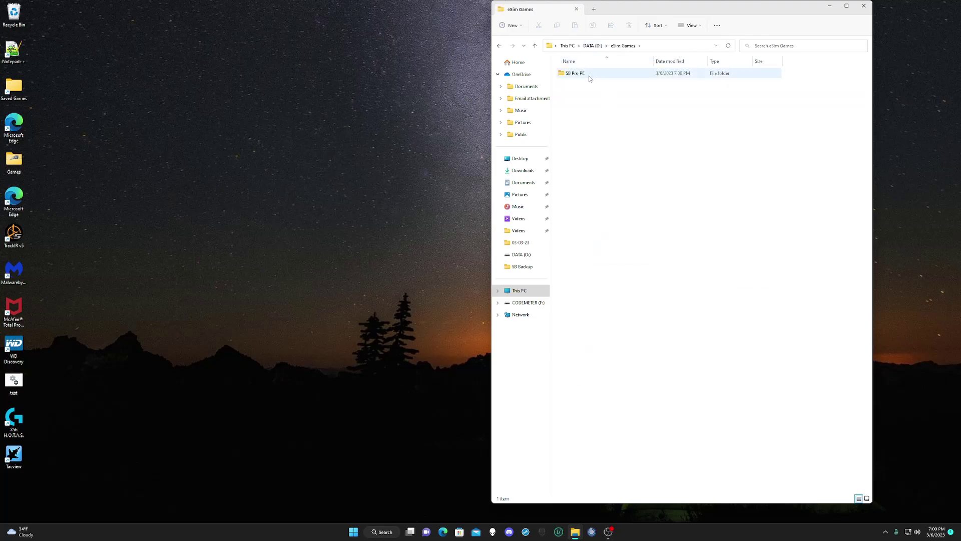
pyautogui.click(593, 46)
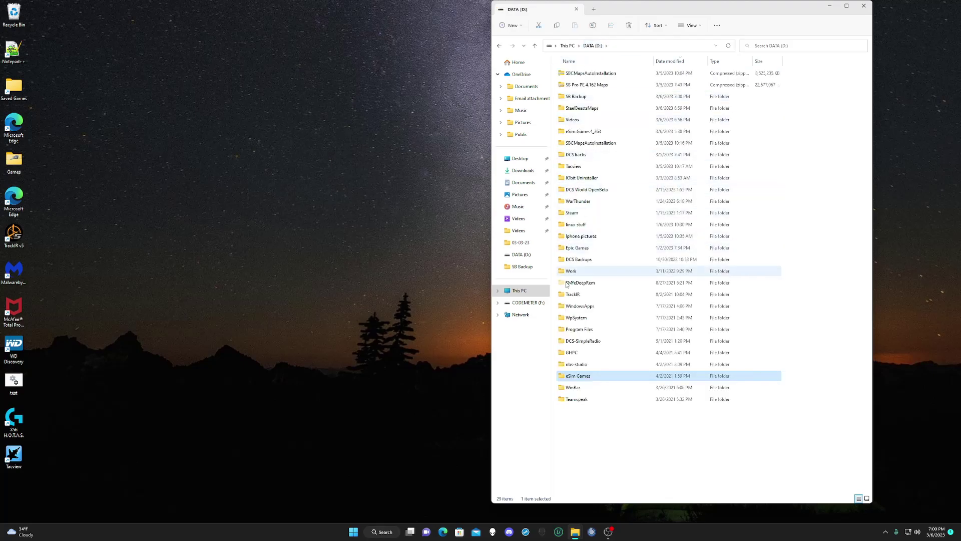
pyautogui.rightClick(572, 380)
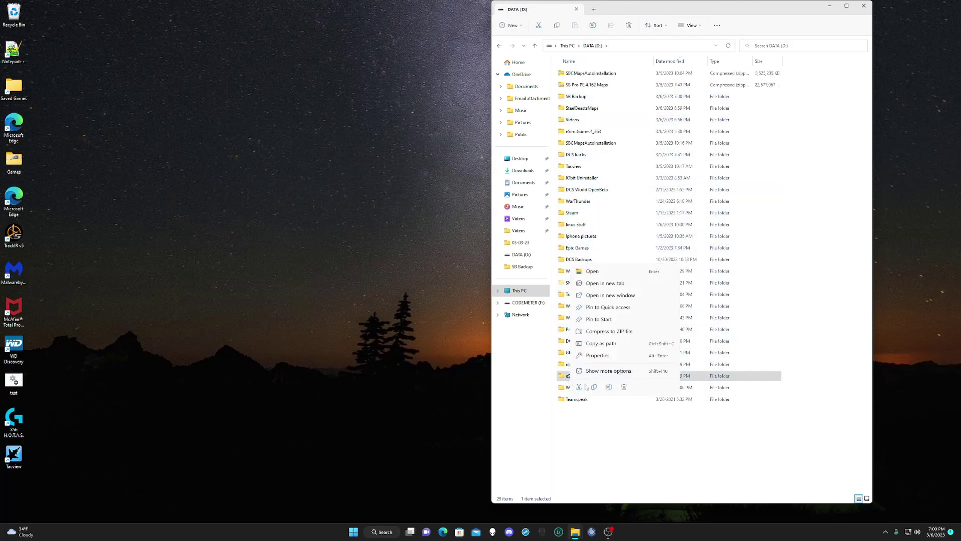
pyautogui.click(624, 387)
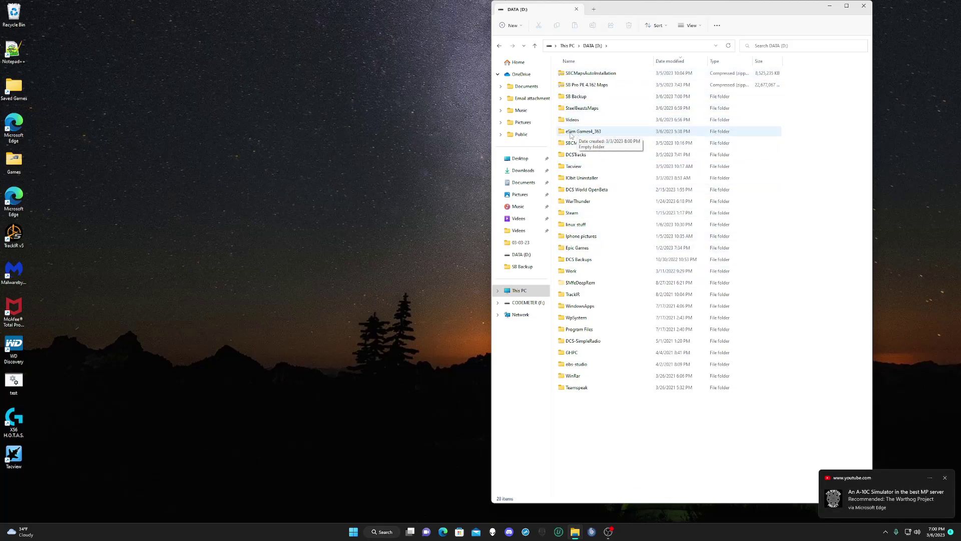
# Check the contents of the eSim Games4_363 folder and create a new folder in the root of drive D.
pyautogui.doubleClick(571, 132)
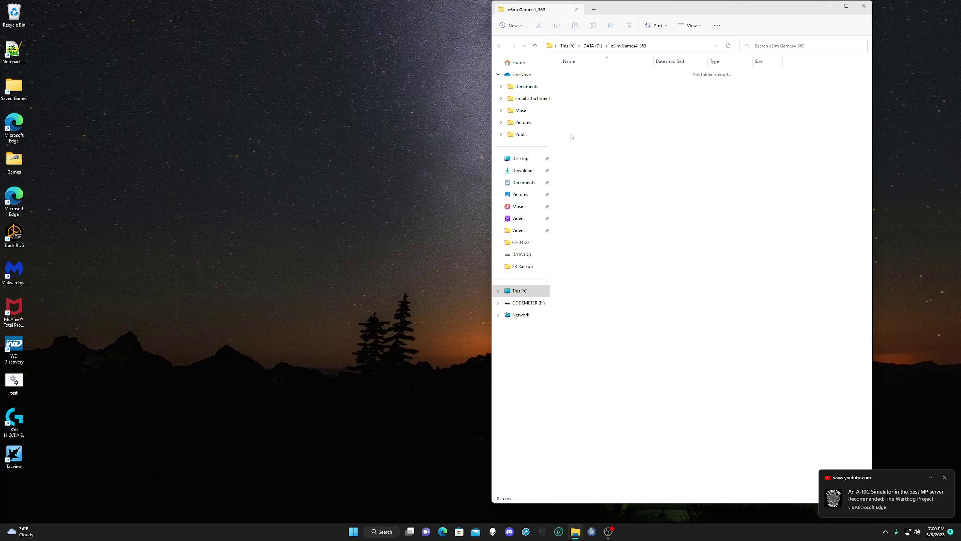
pyautogui.click(593, 46)
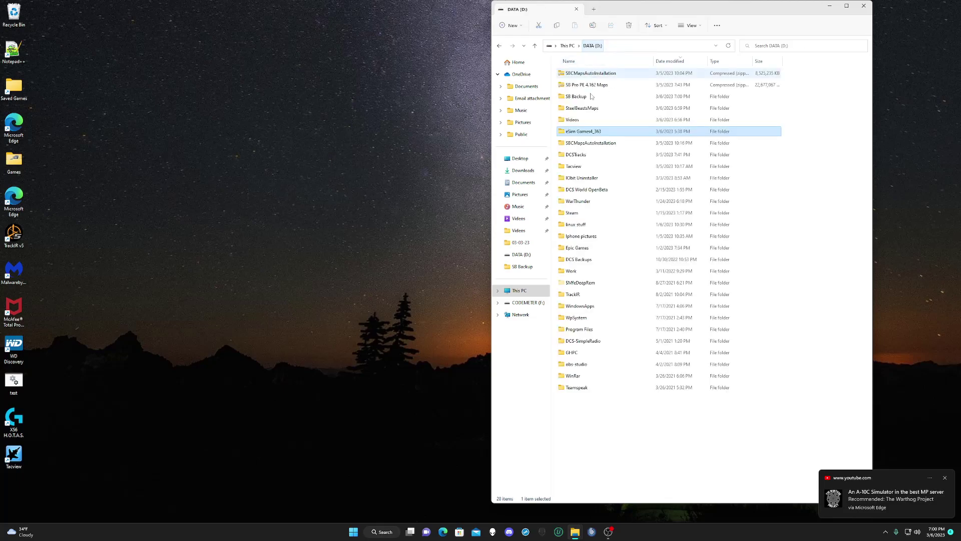
pyautogui.rightClick(579, 423)
pyautogui.moveTo(638, 404)
pyautogui.click(729, 260)
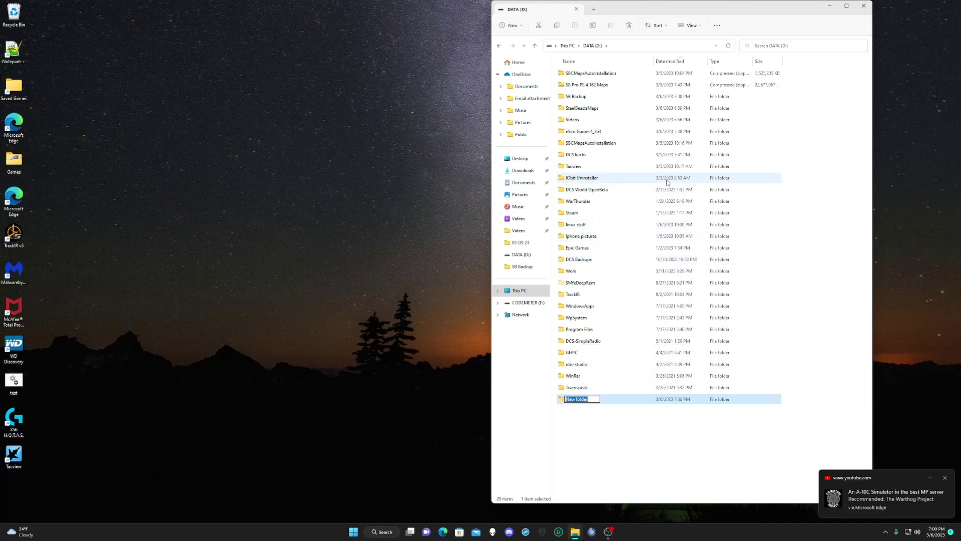
# Rename the new folder as eSim Games4_377, reusing the copied name of the eSim Games4_363 folder.
pyautogui.click(583, 134)
pyautogui.rightClick(584, 134)
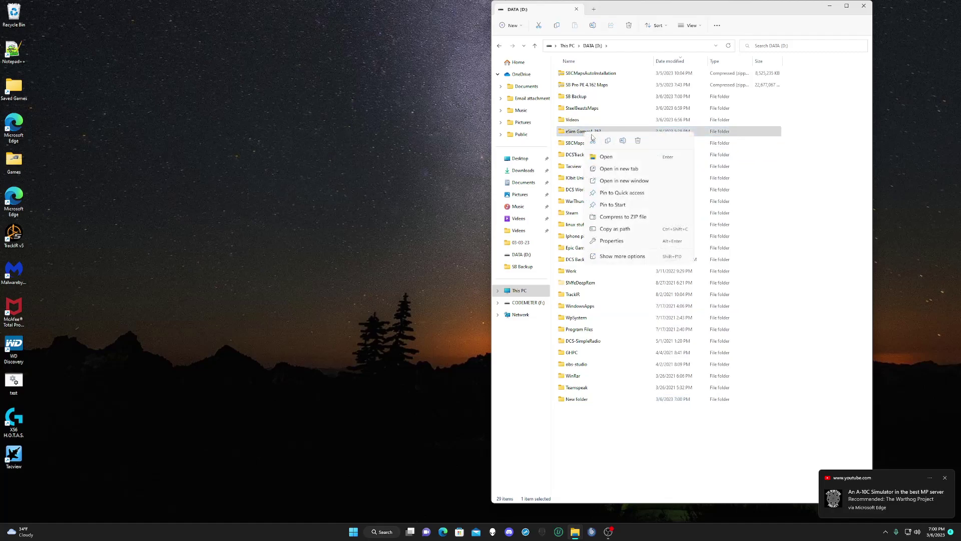
pyautogui.click(622, 141)
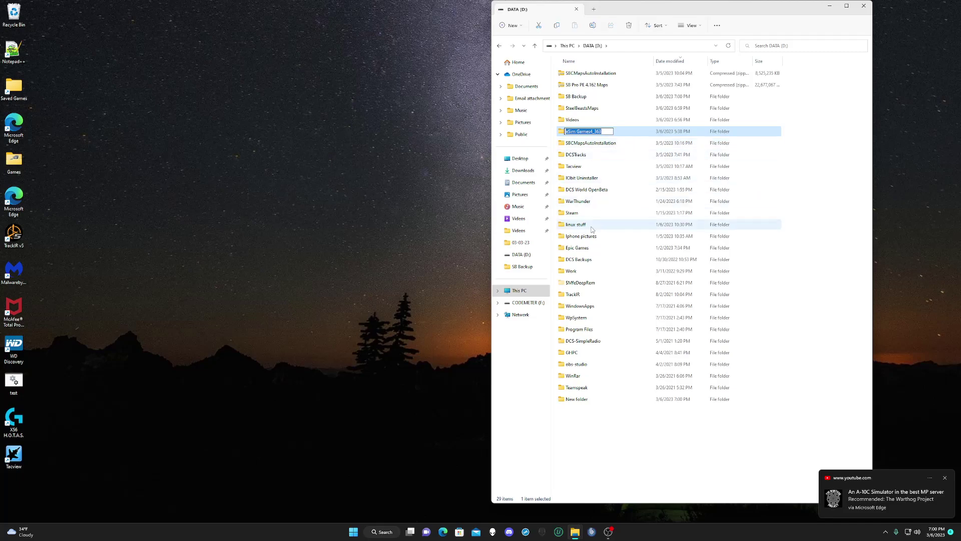
pyautogui.rightClick(575, 399)
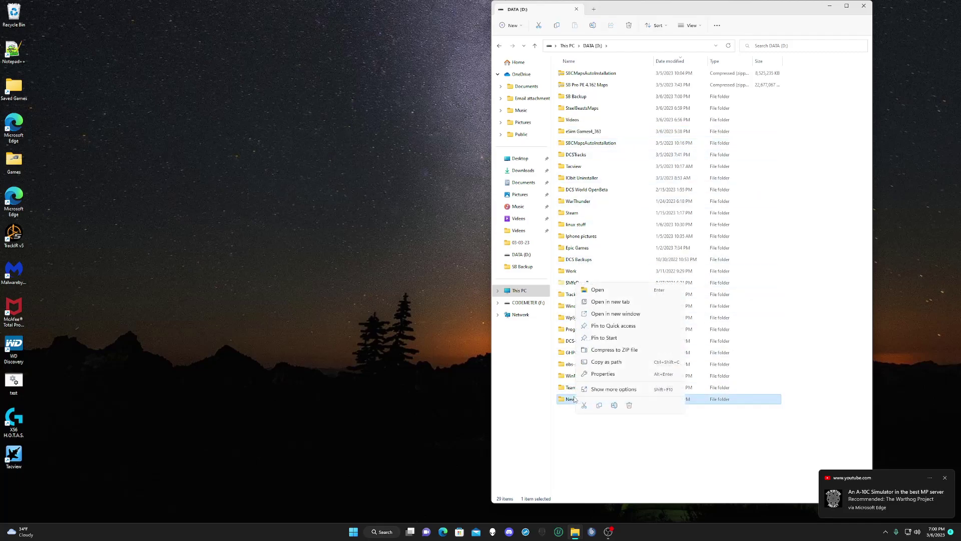
pyautogui.click(615, 406)
pyautogui.hotkey('ctrl', 'v')
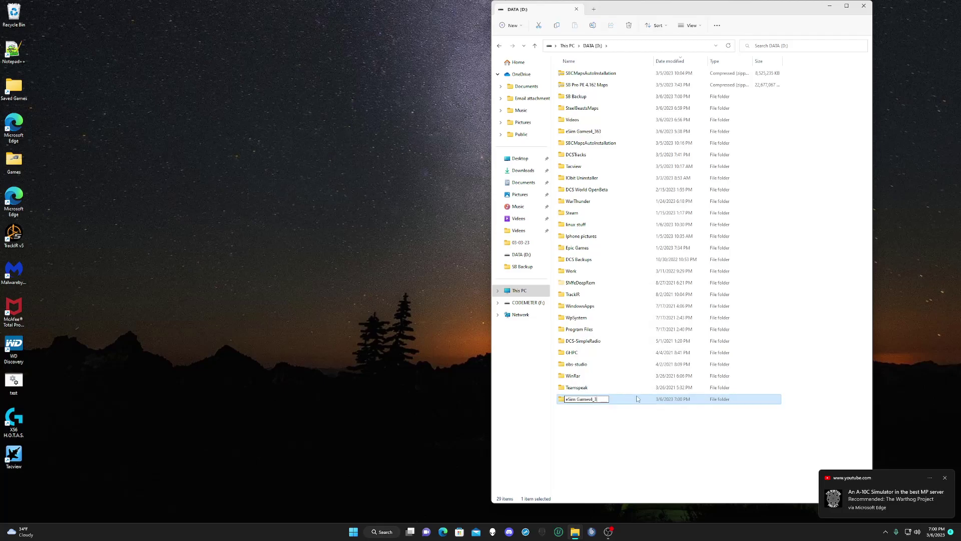
pyautogui.write('77')
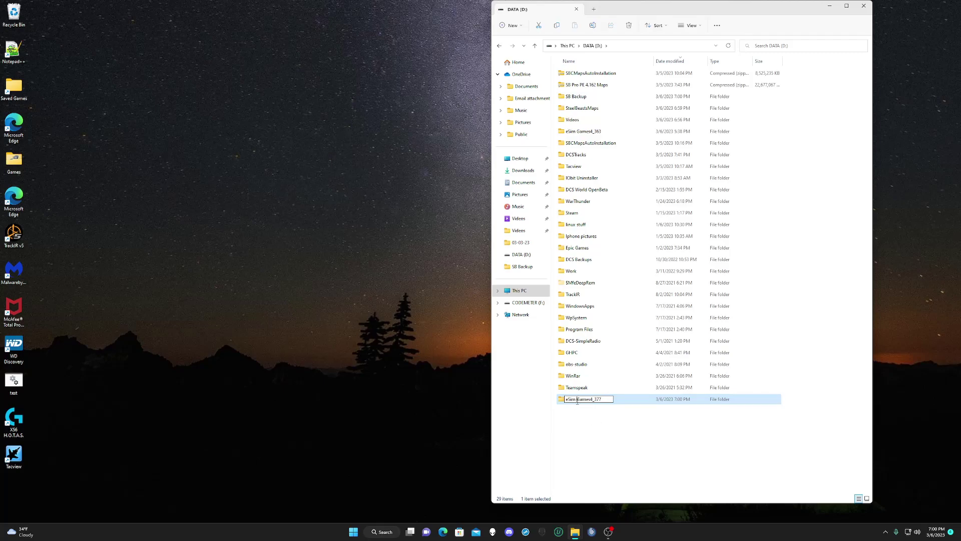
pyautogui.press('BackSpace')
pyautogui.click(594, 422)
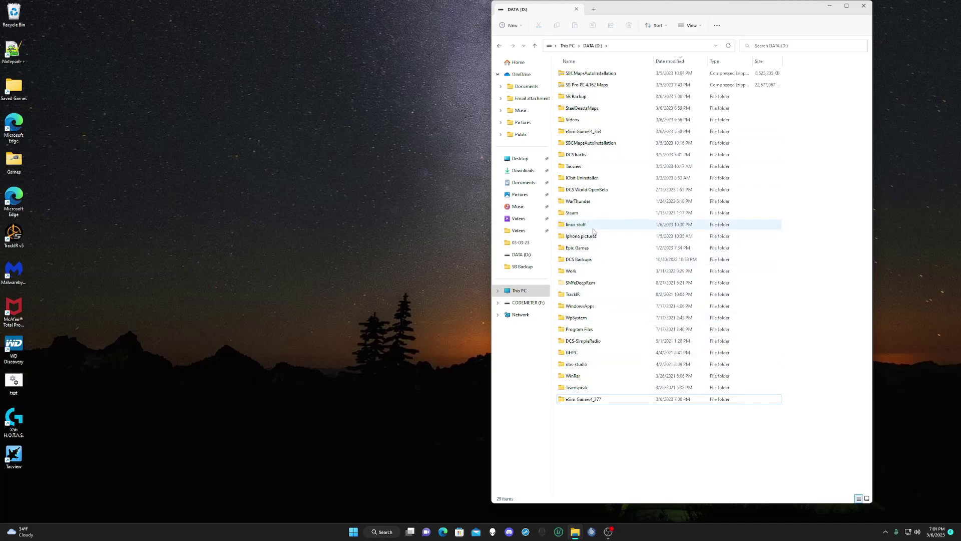
# Delete all the map folders inside SteelBeastsMaps on drive D.
pyautogui.doubleClick(591, 109)
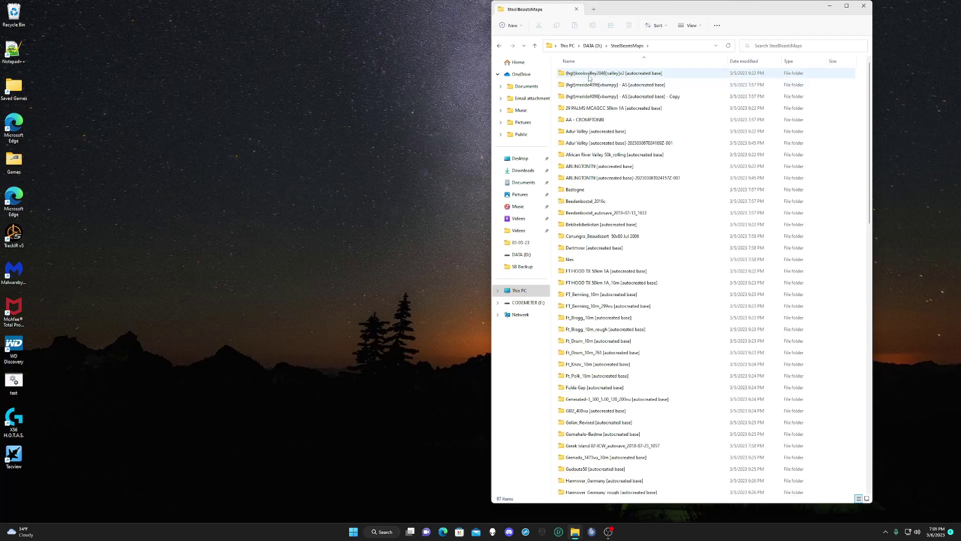
pyautogui.click(596, 480)
pyautogui.scroll(-20, 597, 484)
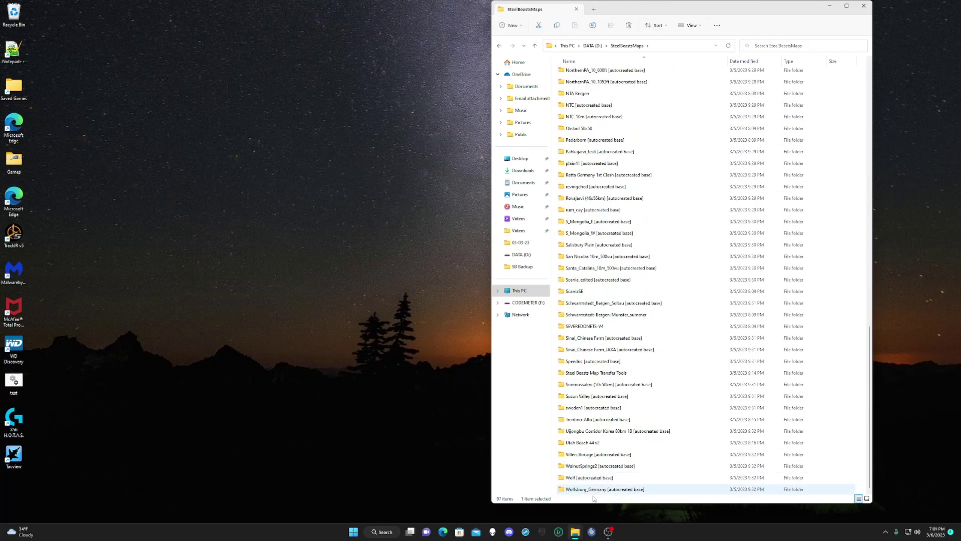
pyautogui.hotkey('ctrl', 'a')
pyautogui.rightClick(621, 407)
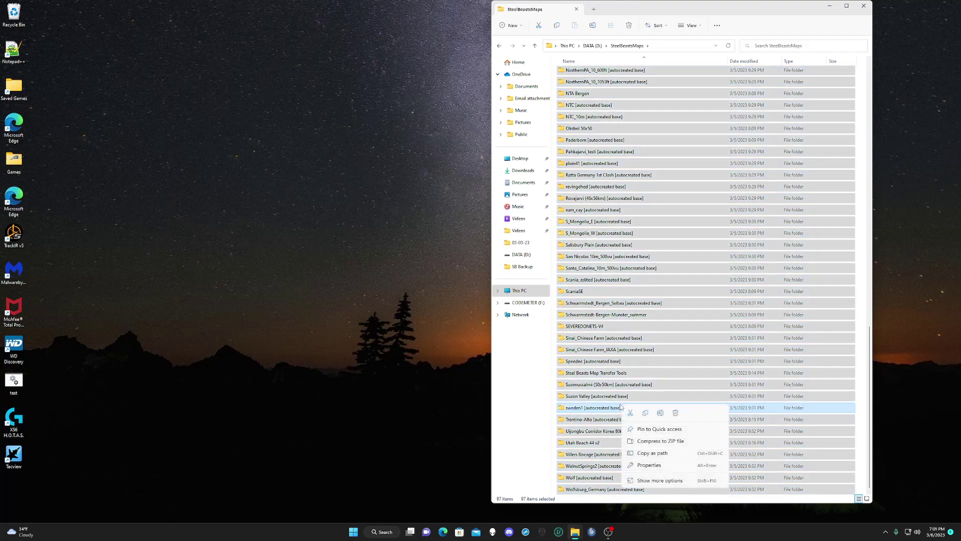
pyautogui.click(674, 413)
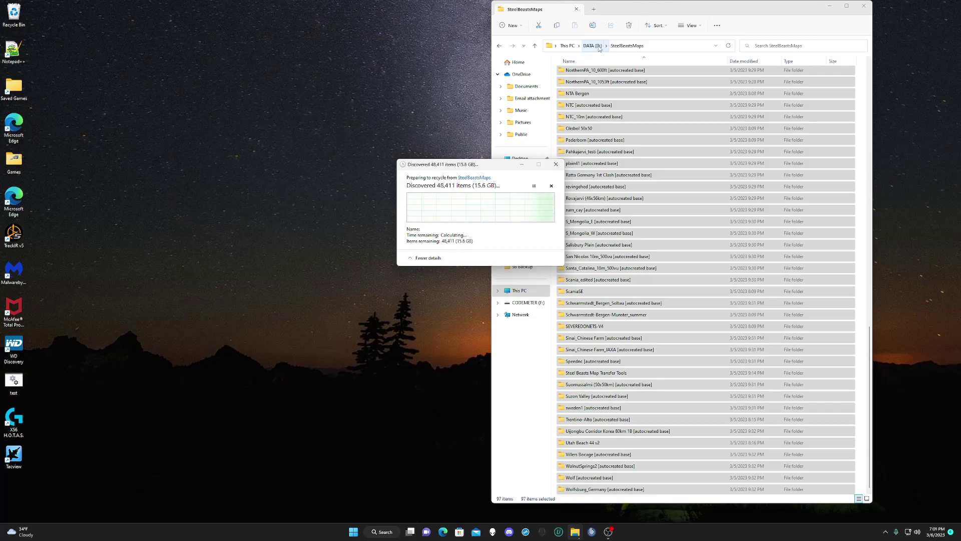
# Search Windows for "remo", open Add or remove programs, and locate the Steel Beasts entries among the installed apps.
pyautogui.click(385, 533)
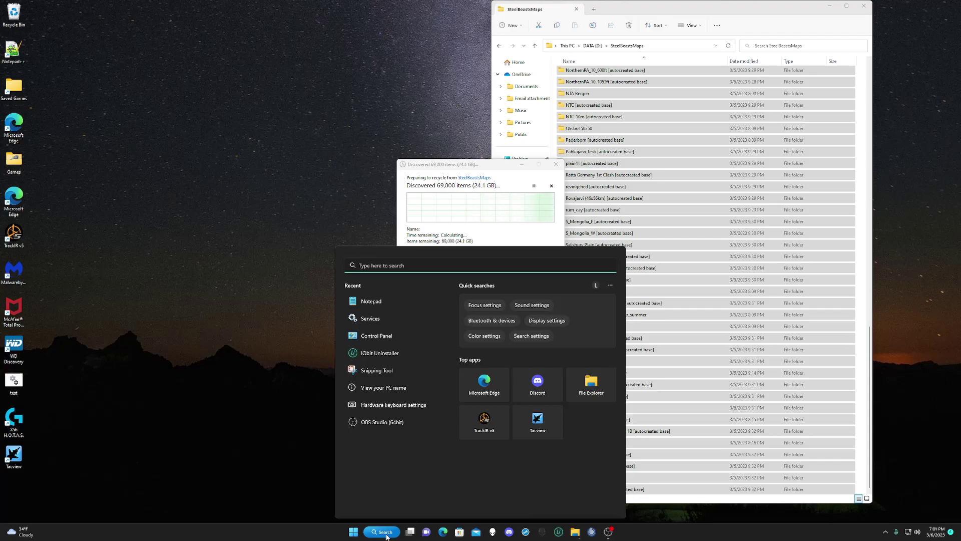
pyautogui.write('remo')
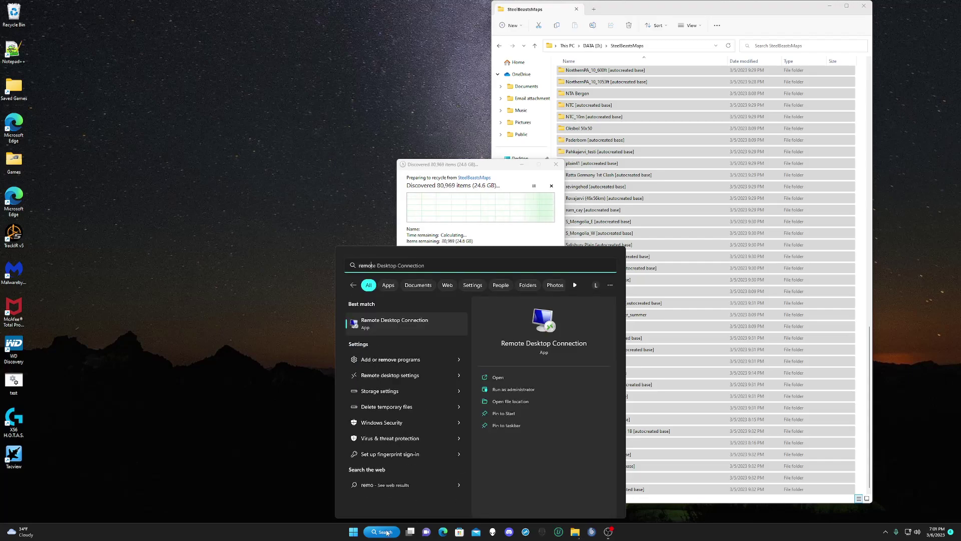
pyautogui.click(373, 358)
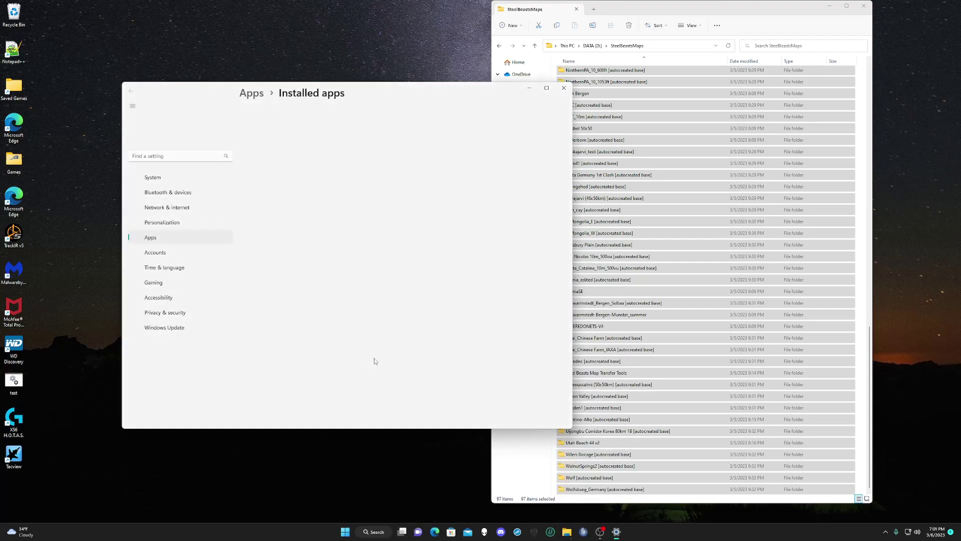
pyautogui.scroll(-10, 300, 243)
pyautogui.scroll(-5, 314, 272)
pyautogui.scroll(-8, 314, 273)
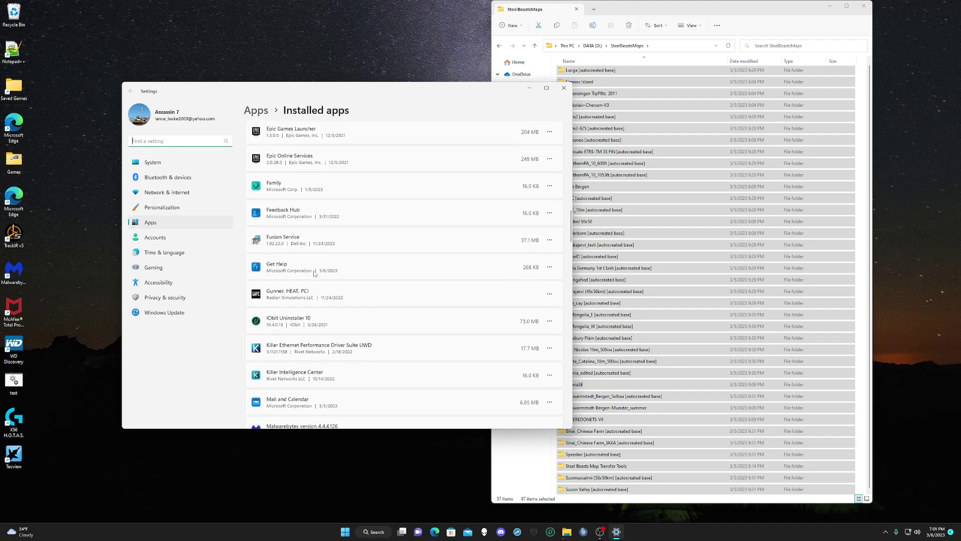
pyautogui.scroll(-7, 314, 272)
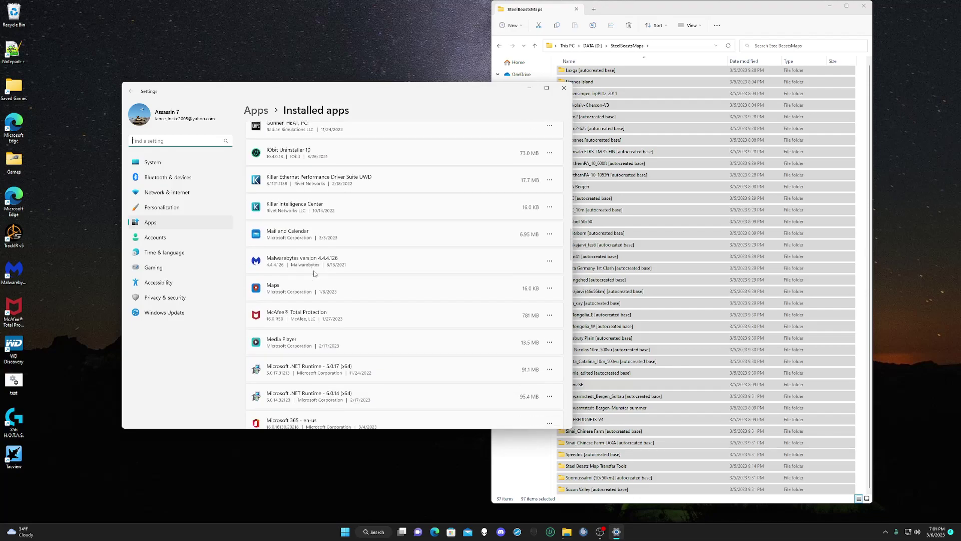
pyautogui.scroll(-10, 314, 273)
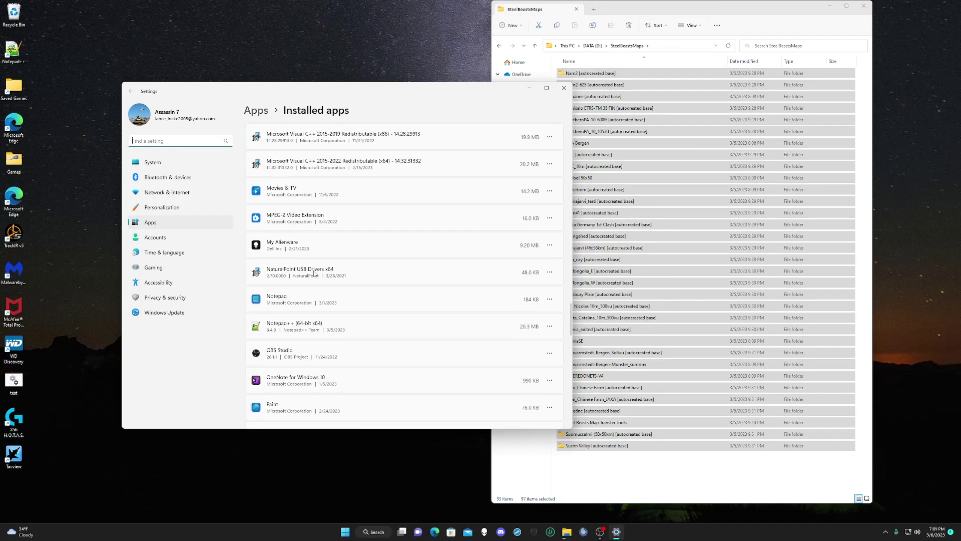
pyautogui.scroll(-5, 315, 273)
pyautogui.scroll(-8, 314, 273)
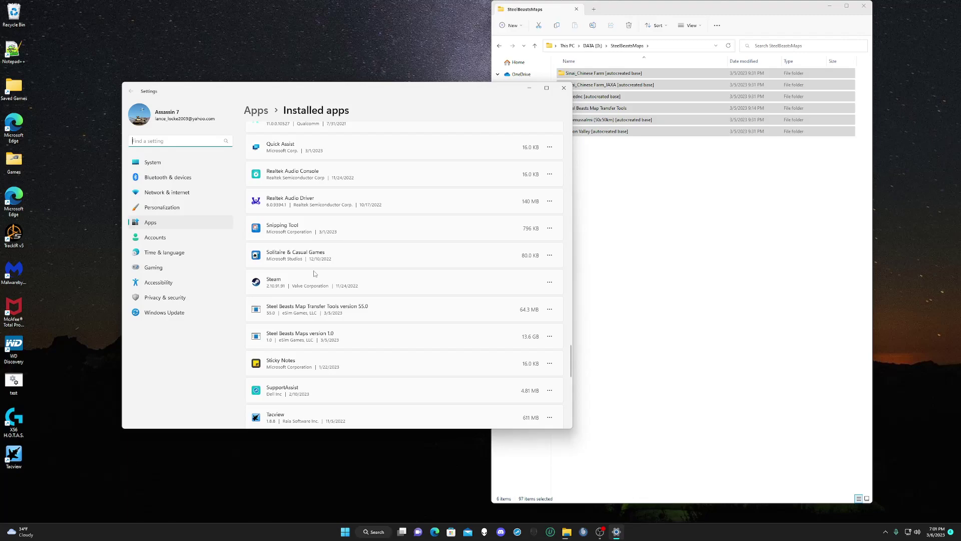
# Start uninstalling Steel Beasts Map Transfer Tools from the installed apps and allow its uninstaller to run.
pyautogui.click(364, 307)
pyautogui.click(537, 245)
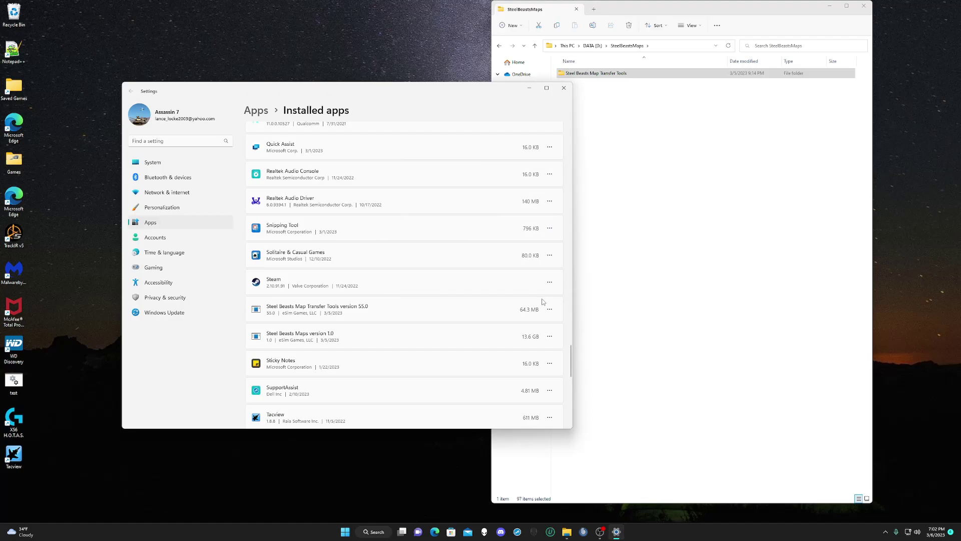
pyautogui.click(549, 310)
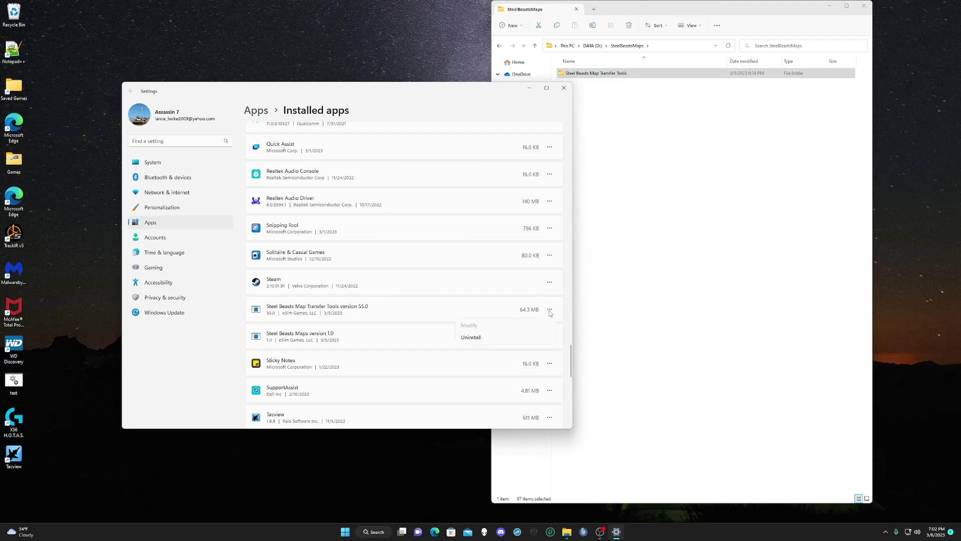
pyautogui.click(499, 338)
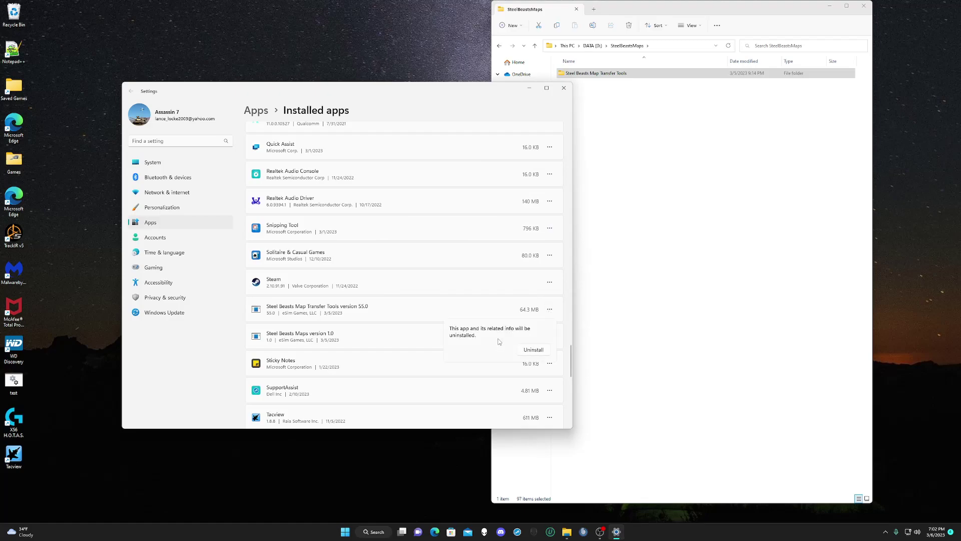
pyautogui.click(533, 350)
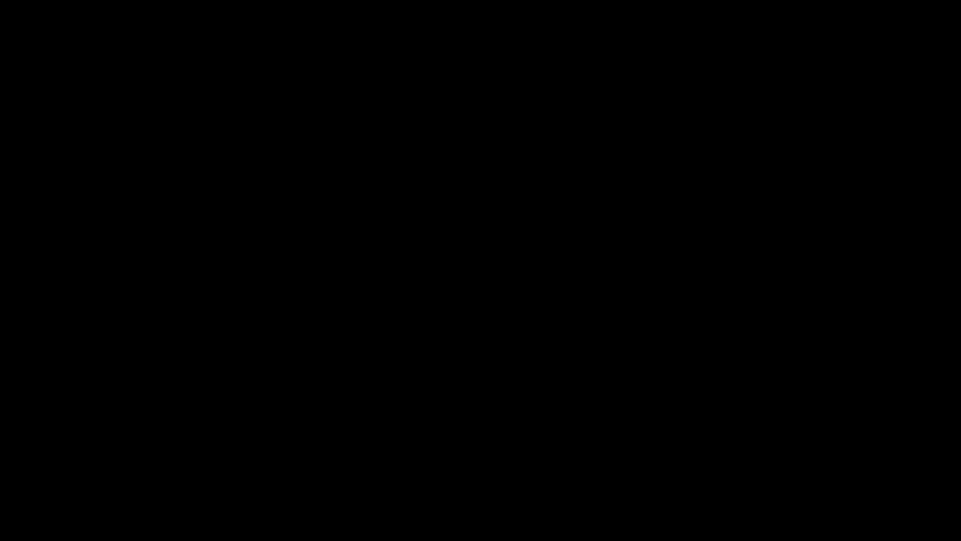
pyautogui.click(464, 326)
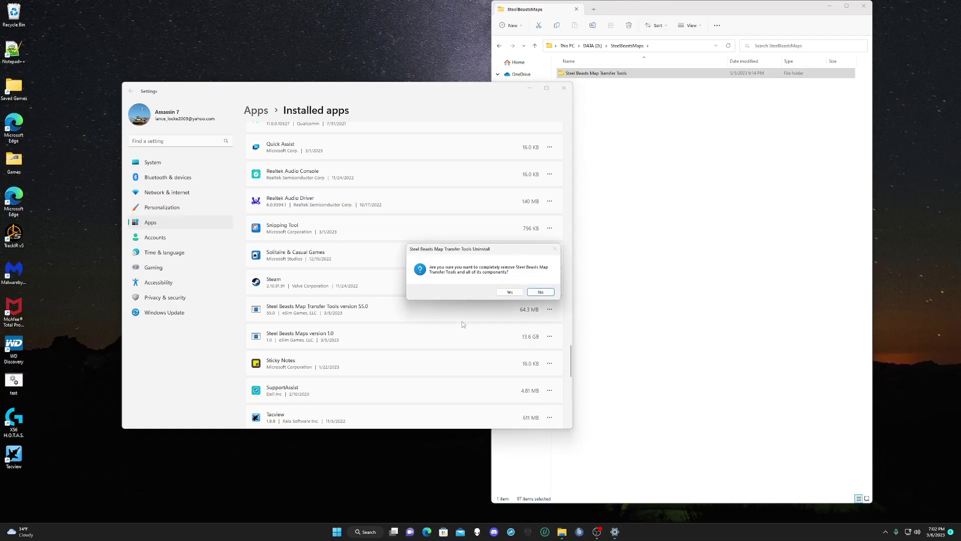
# Confirm the complete removal of Steel Beasts Map Transfer Tools and close its uninstaller.
pyautogui.click(505, 291)
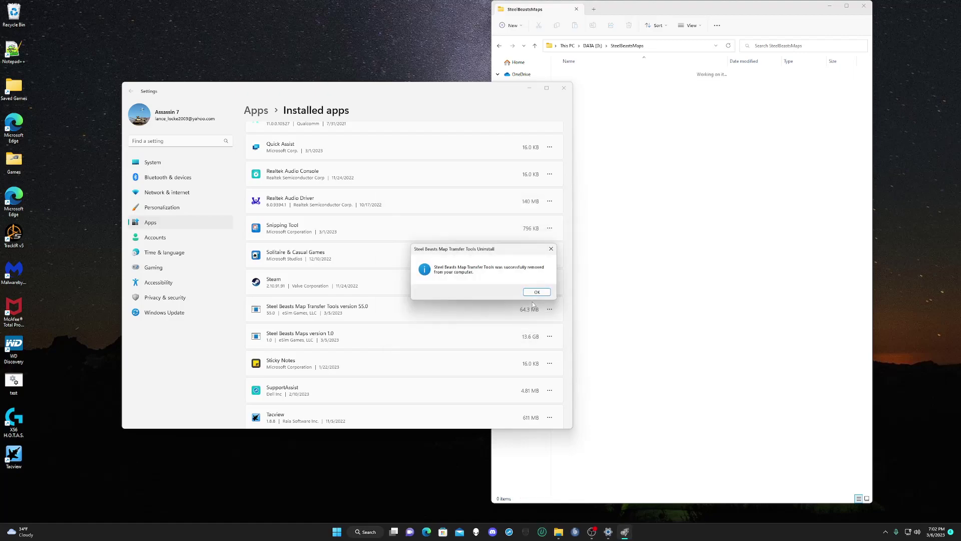
pyautogui.click(537, 292)
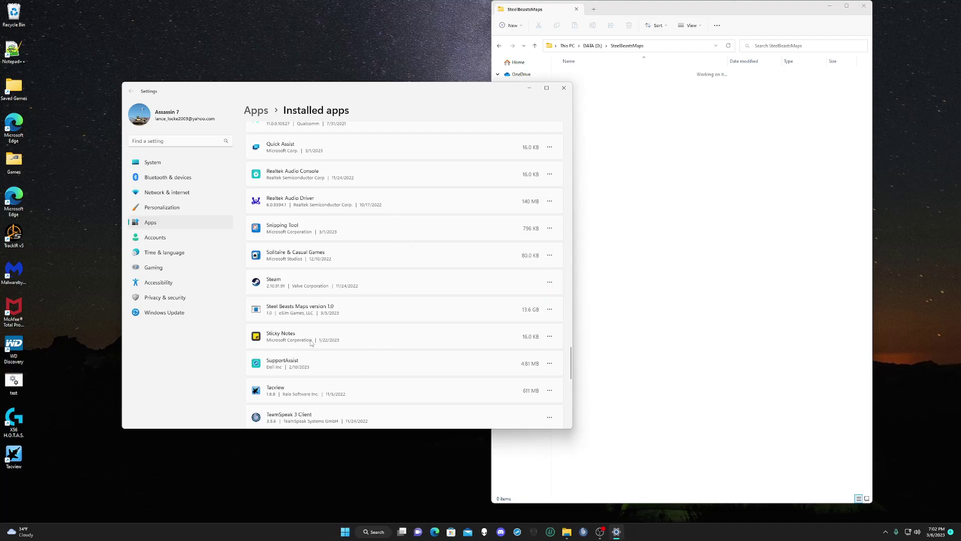
# Uninstall Steel Beasts Maps version 1.0 with all its components from the installed apps and close Settings.
pyautogui.click(549, 310)
pyautogui.click(463, 337)
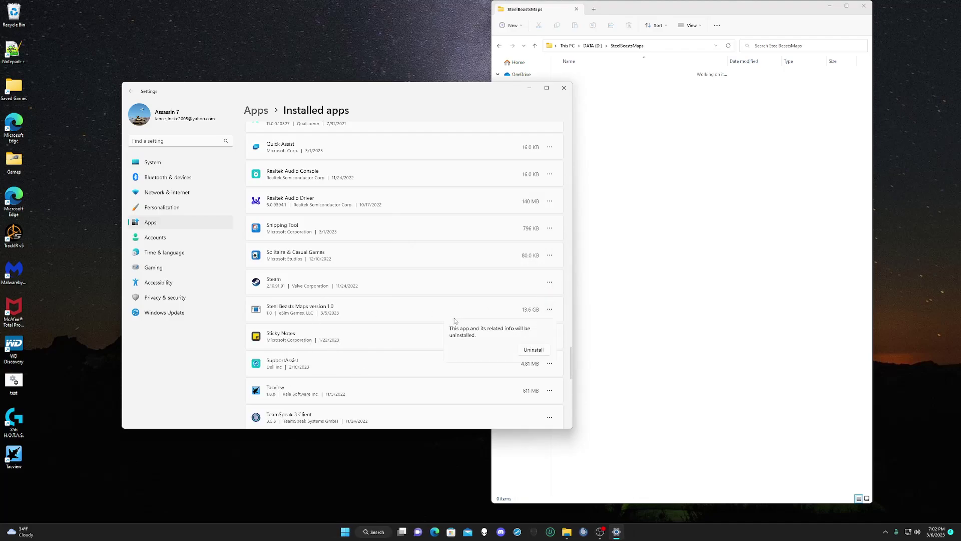
pyautogui.click(523, 349)
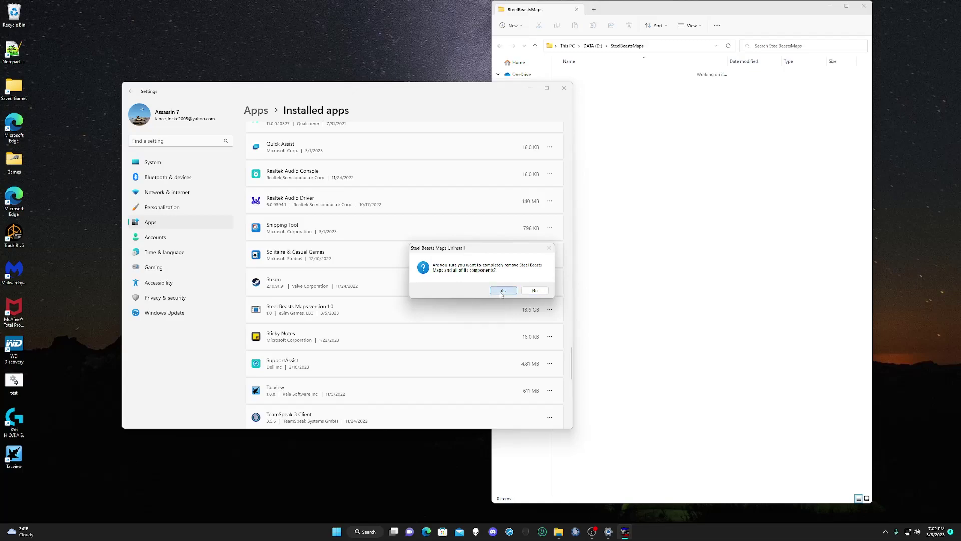
pyautogui.click(503, 291)
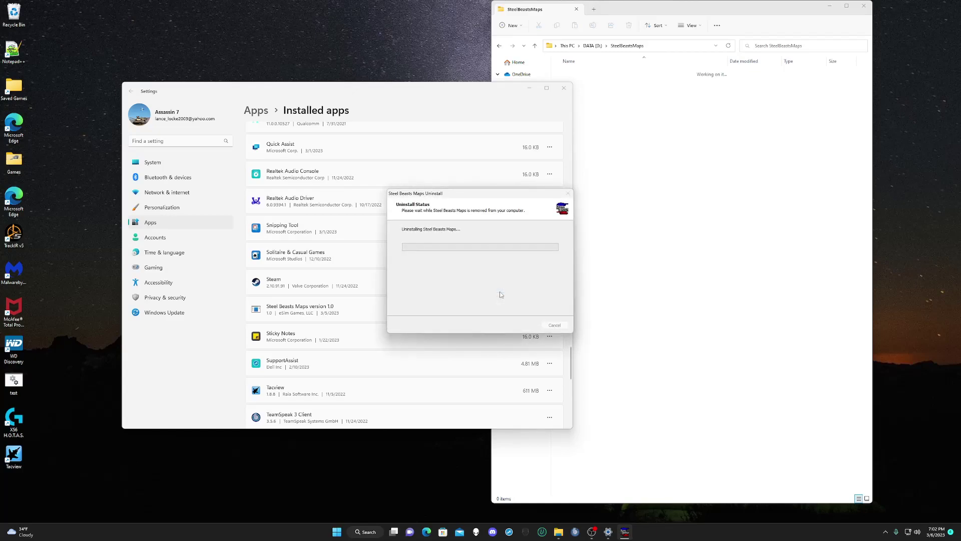
pyautogui.click(534, 290)
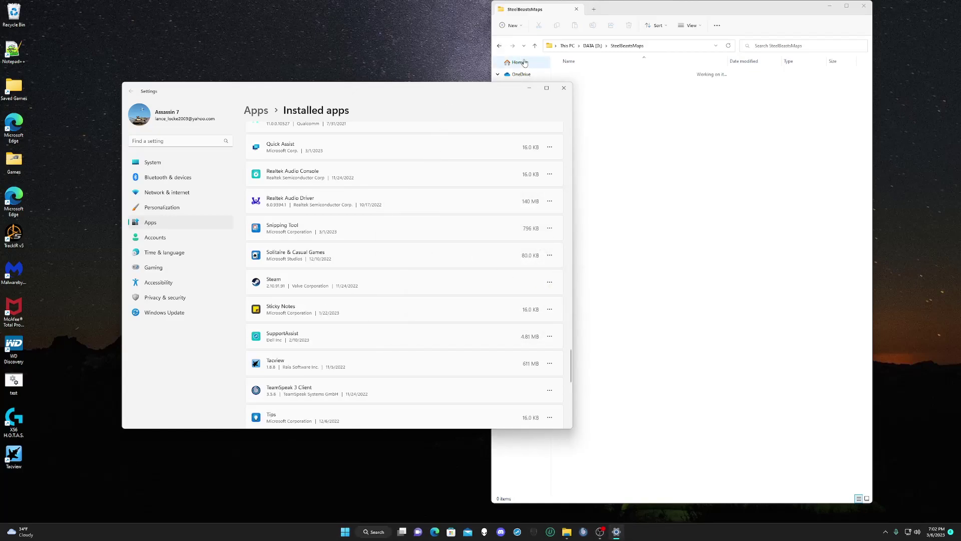
pyautogui.click(564, 88)
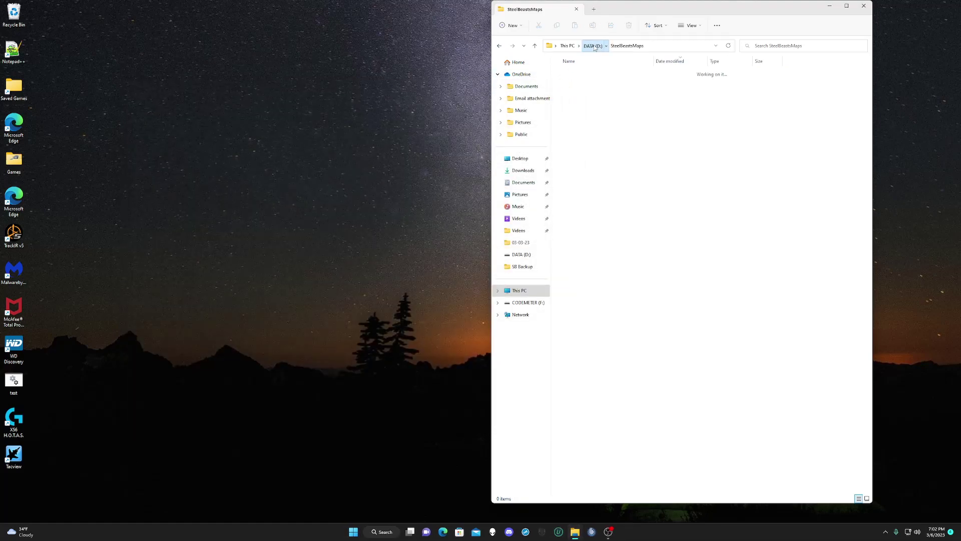
# Return to the root of drive D and permanently empty the Recycle Bin.
pyautogui.click(592, 46)
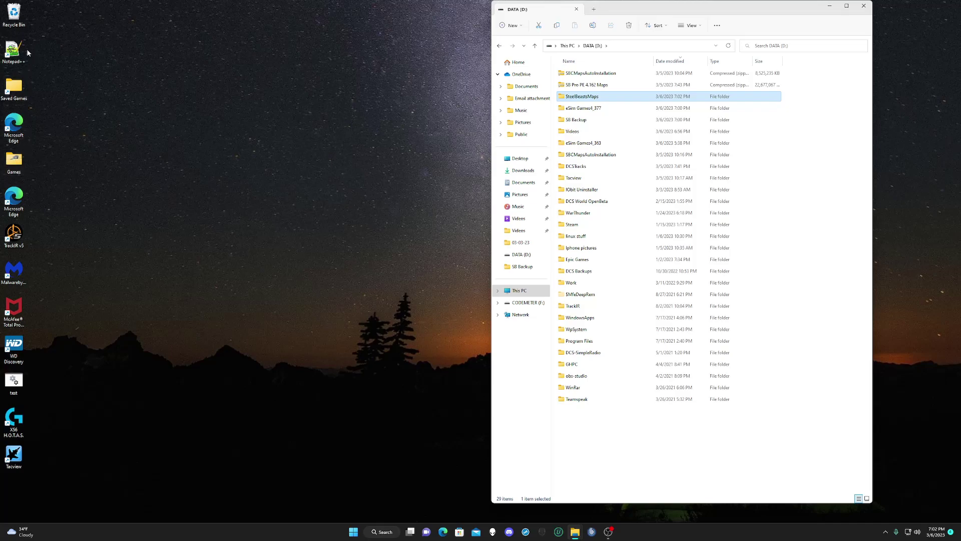
pyautogui.rightClick(18, 20)
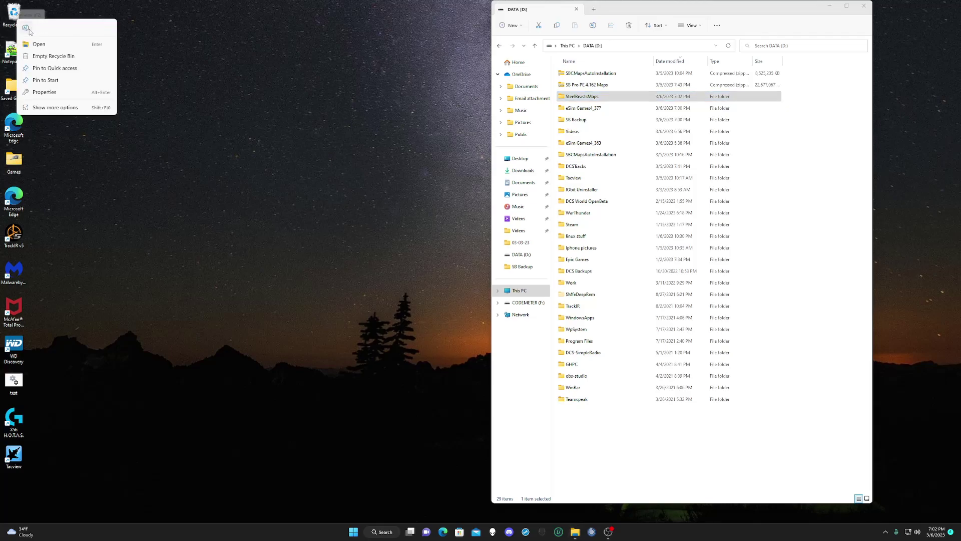
pyautogui.click(52, 56)
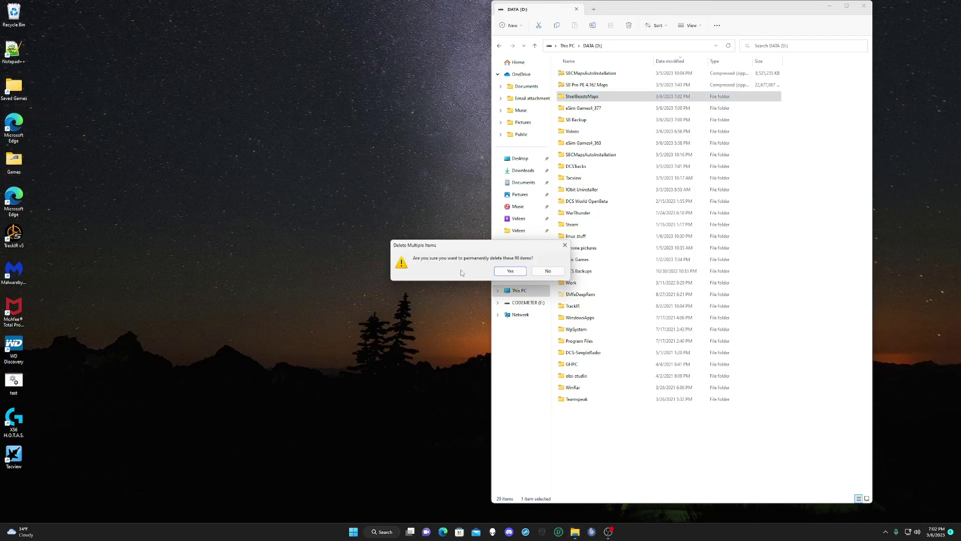
pyautogui.click(509, 271)
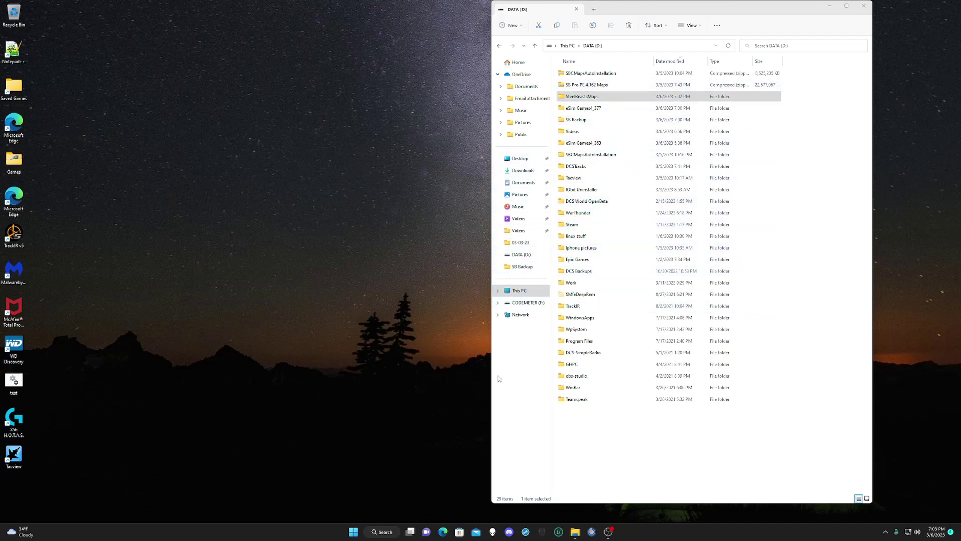
# Run SBProPEBundleInstaller_4377 from Downloads to install Steel Beasts Pro PE 4.377, Map Packages and Map Transfer Tools, keeping installers on disk, and show the details.
pyautogui.click(523, 170)
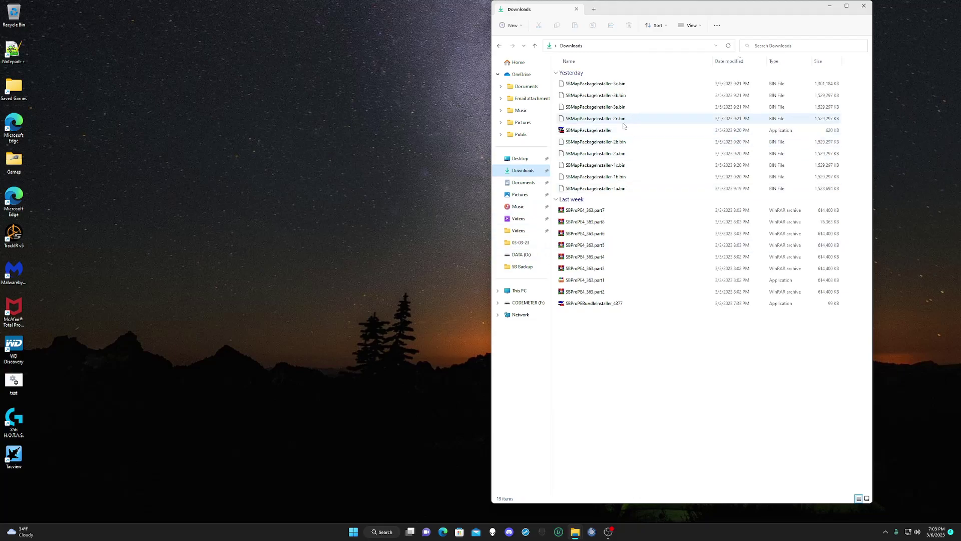
pyautogui.doubleClick(621, 308)
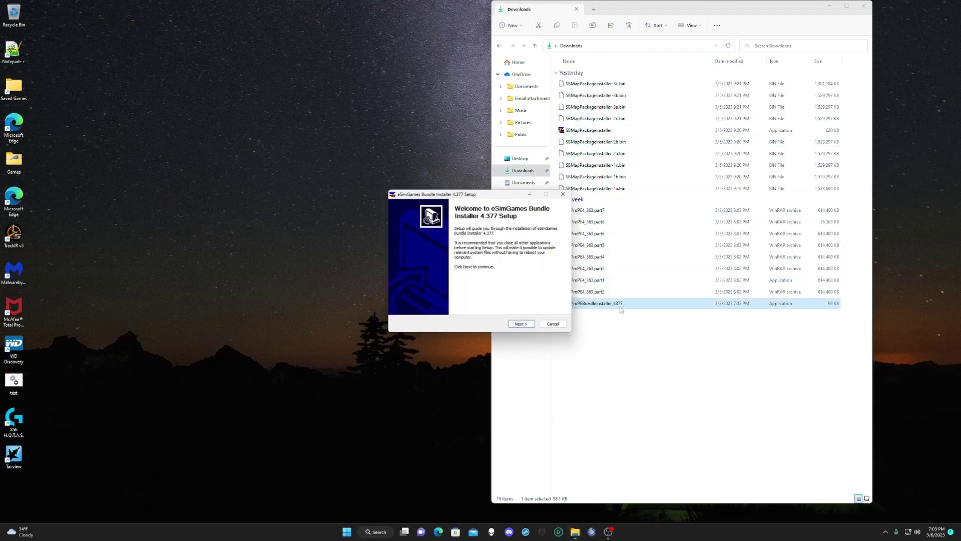
pyautogui.click(533, 328)
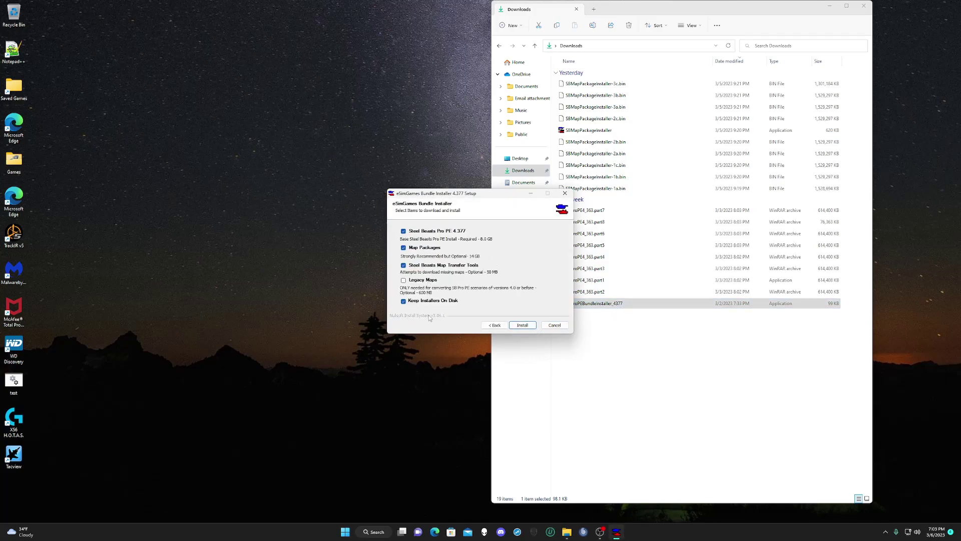
pyautogui.click(522, 325)
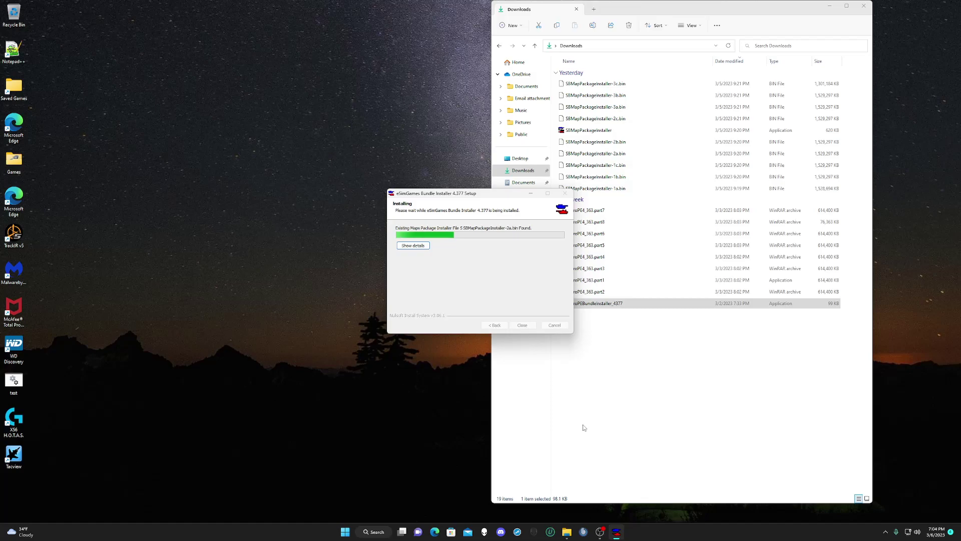
pyautogui.click(417, 247)
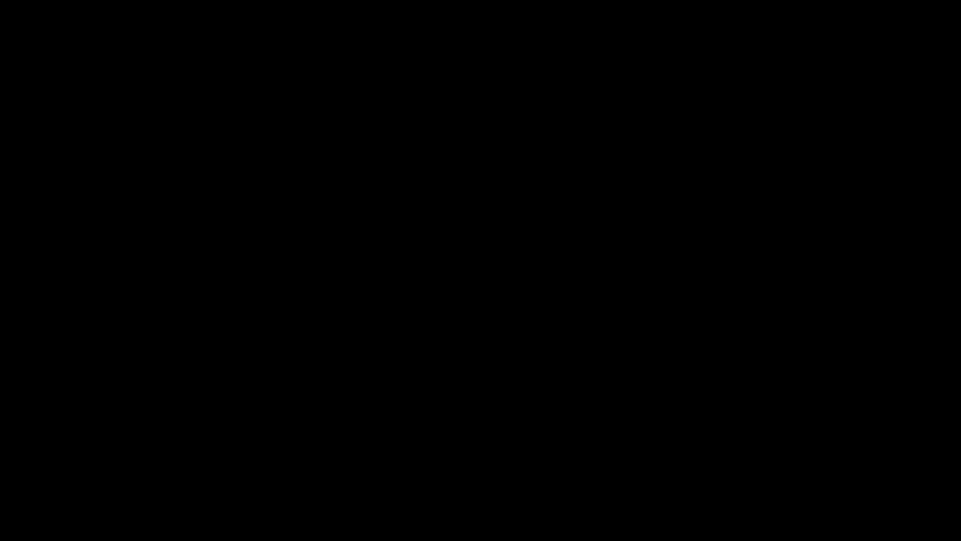
# Set the map package data location to D:\SteelBeastsMaps in the Steel Beasts Maps setup.
pyautogui.click(449, 360)
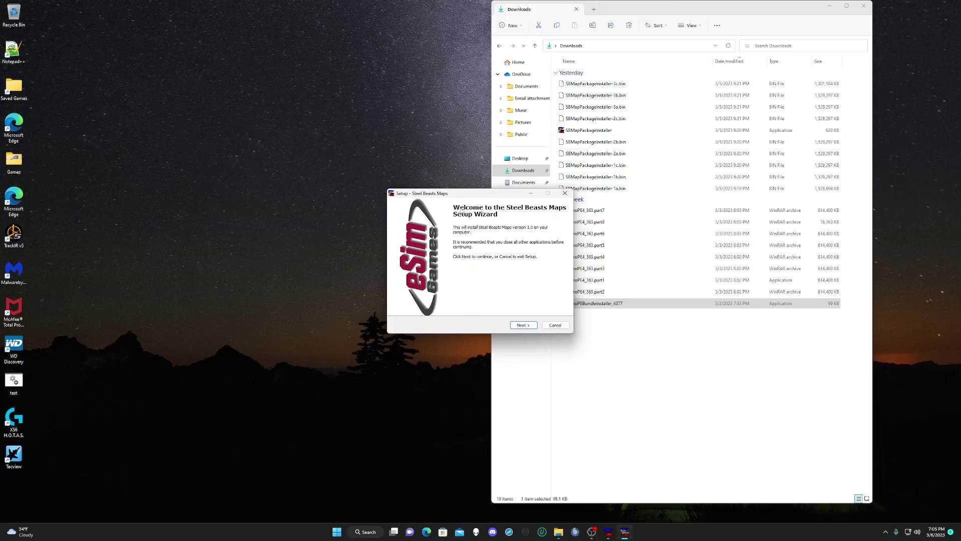
pyautogui.click(521, 325)
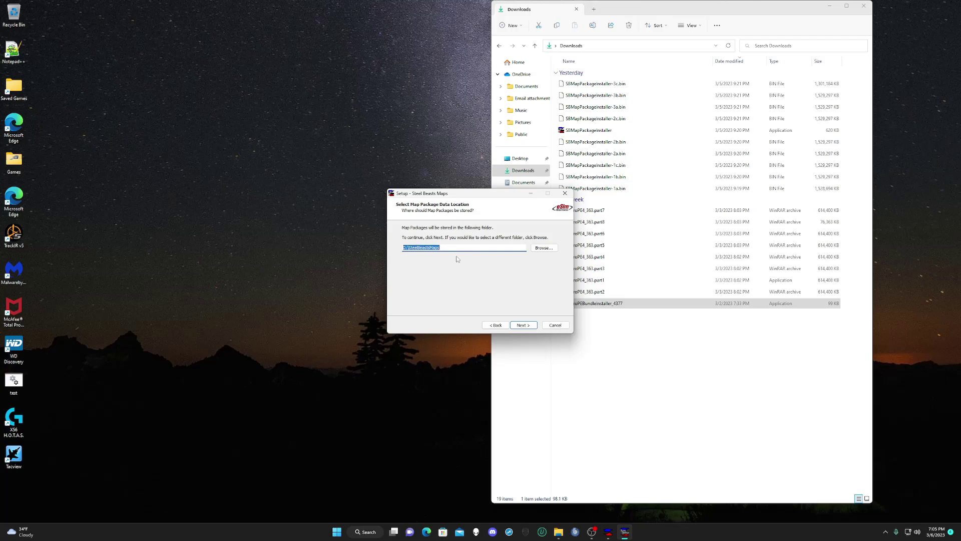
pyautogui.click(544, 247)
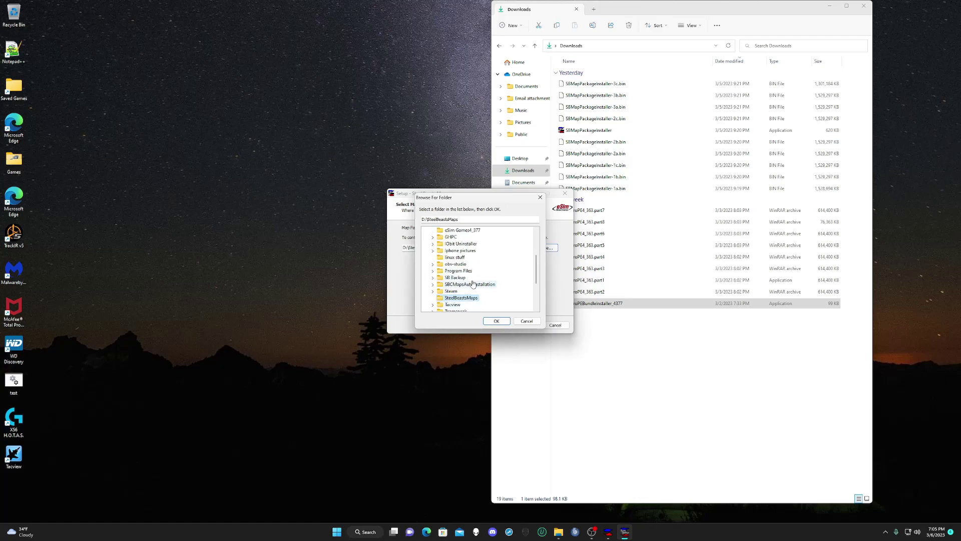
pyautogui.click(493, 322)
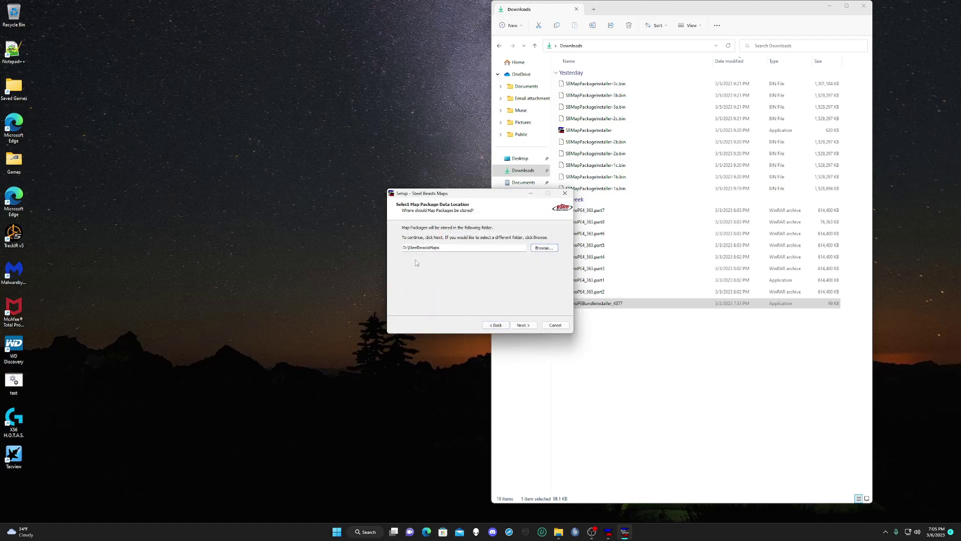
pyautogui.moveTo(404, 249); pyautogui.dragTo(463, 274)
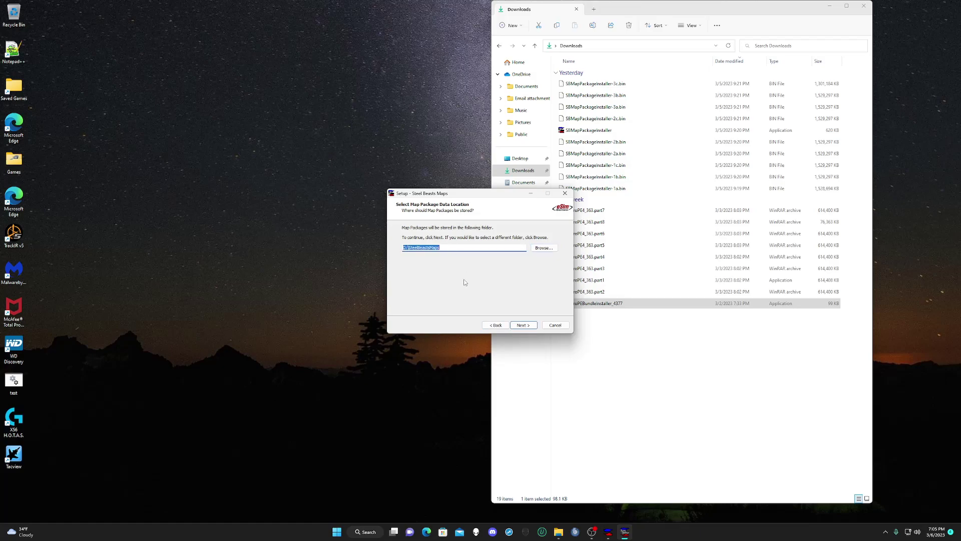
pyautogui.click(529, 328)
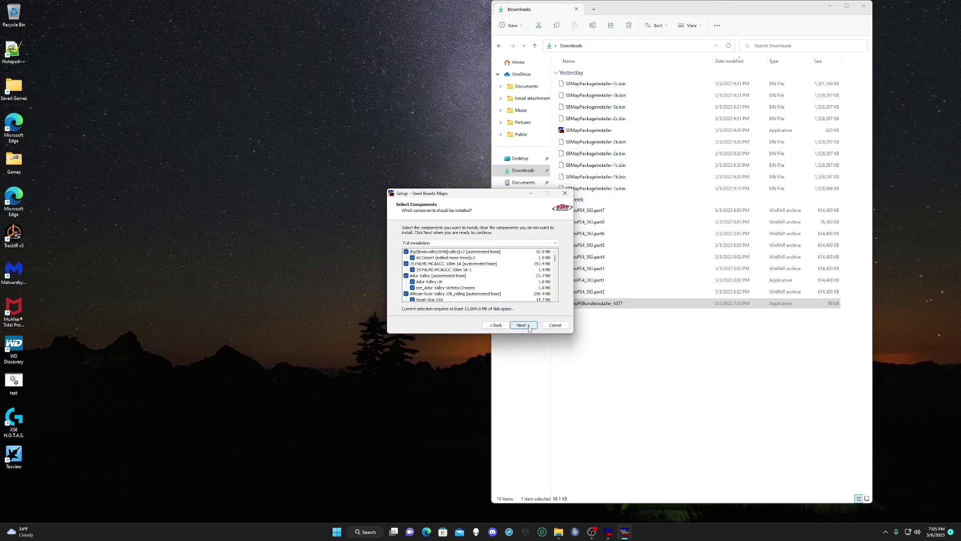
# Review the map components, keep Full installation, and start installing Steel Beasts Maps.
pyautogui.scroll(-10, 503, 290)
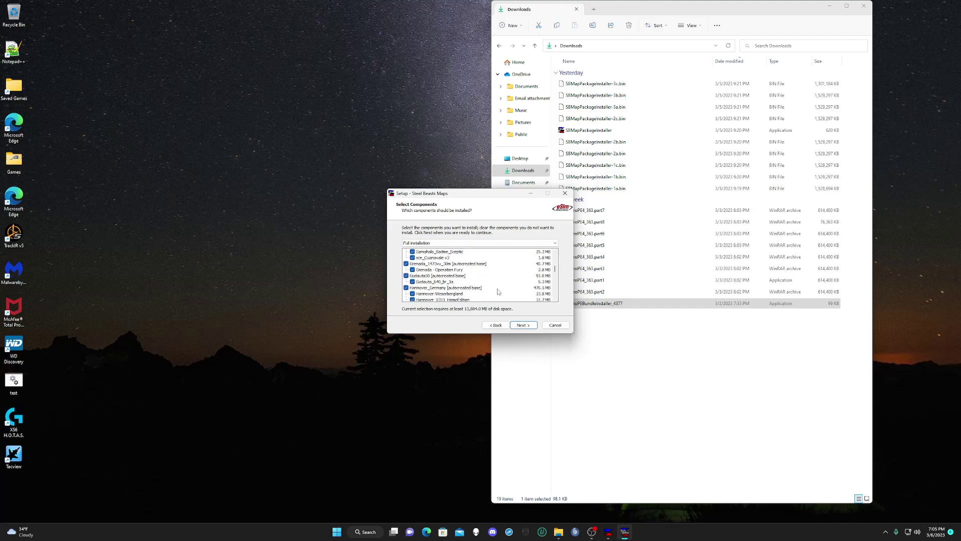
pyautogui.scroll(-10, 494, 295)
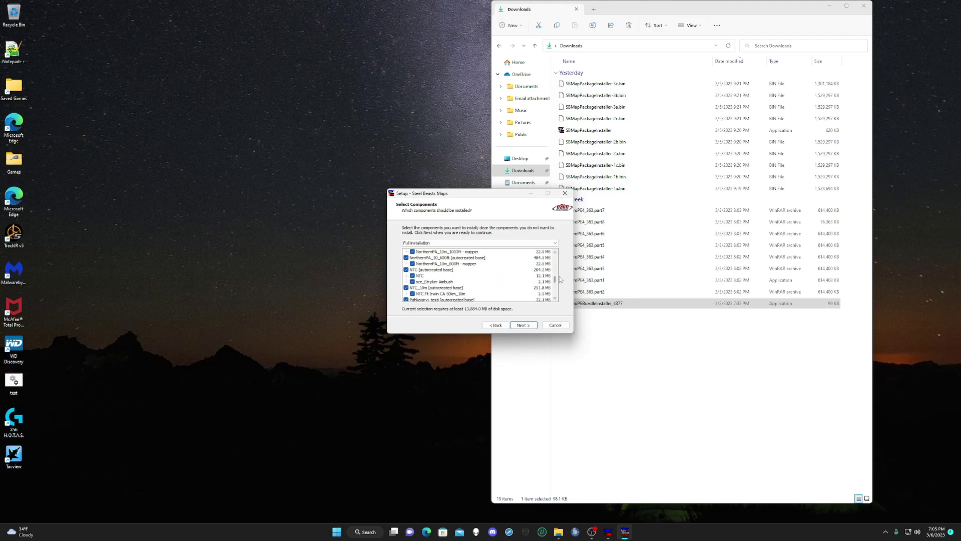
pyautogui.moveTo(556, 280); pyautogui.dragTo(557, 297)
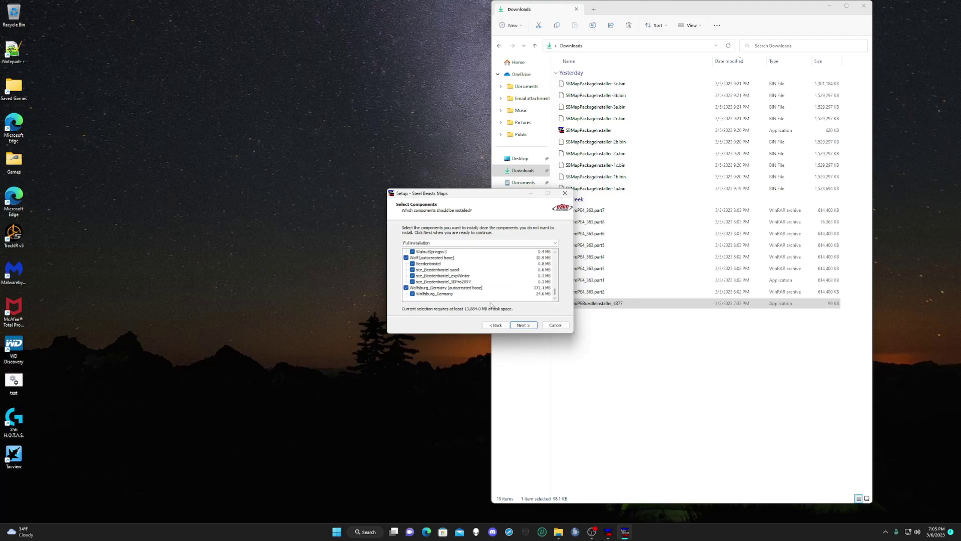
pyautogui.click(515, 325)
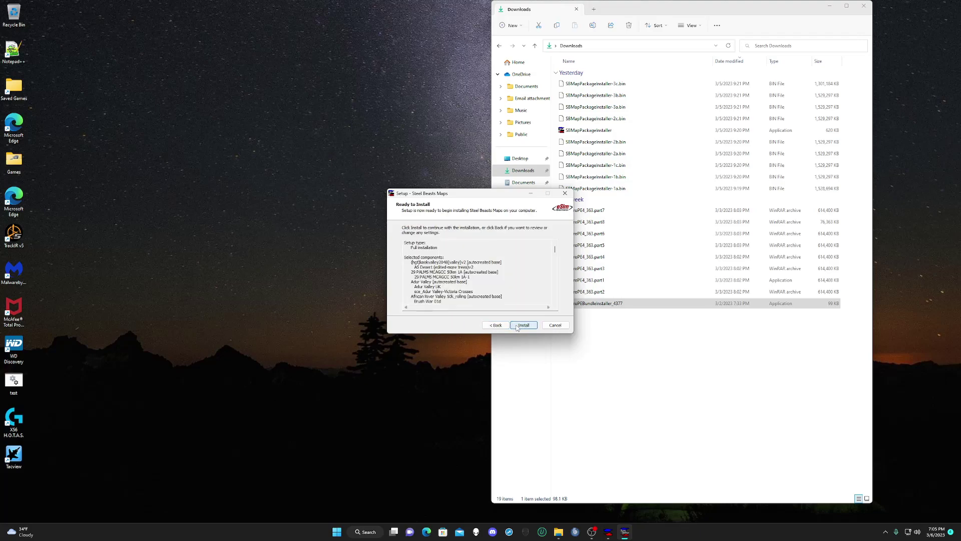
pyautogui.click(524, 326)
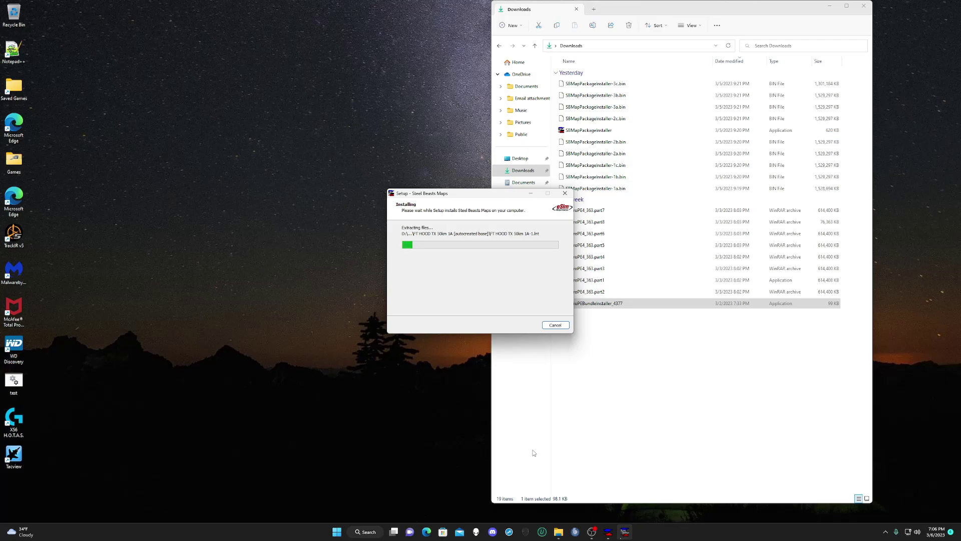
# Examine the map folders being extracted into SteelBeastsMaps on drive D, moving the setup window clear, and return to the drive's root.
pyautogui.moveTo(559, 531)
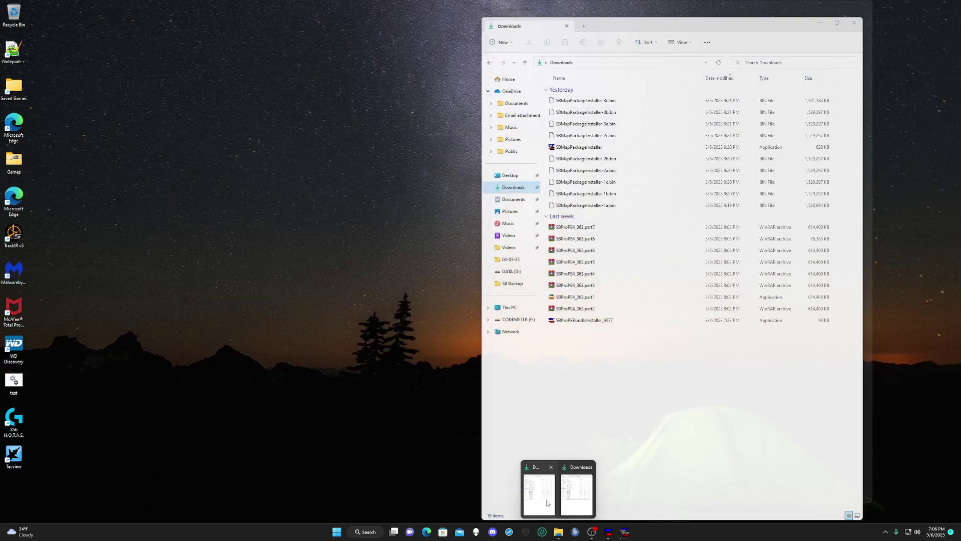
pyautogui.click(547, 503)
pyautogui.moveTo(565, 536)
pyautogui.click(579, 493)
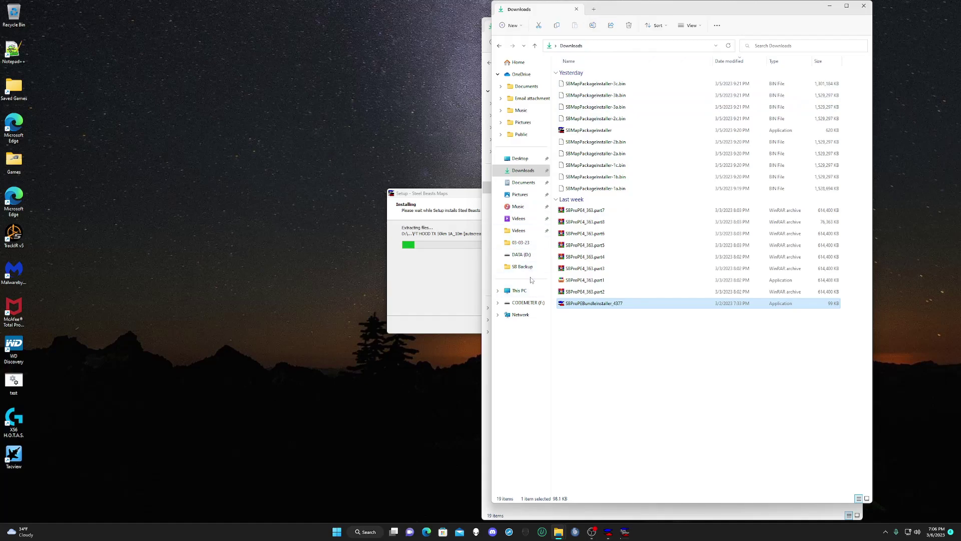
pyautogui.click(521, 255)
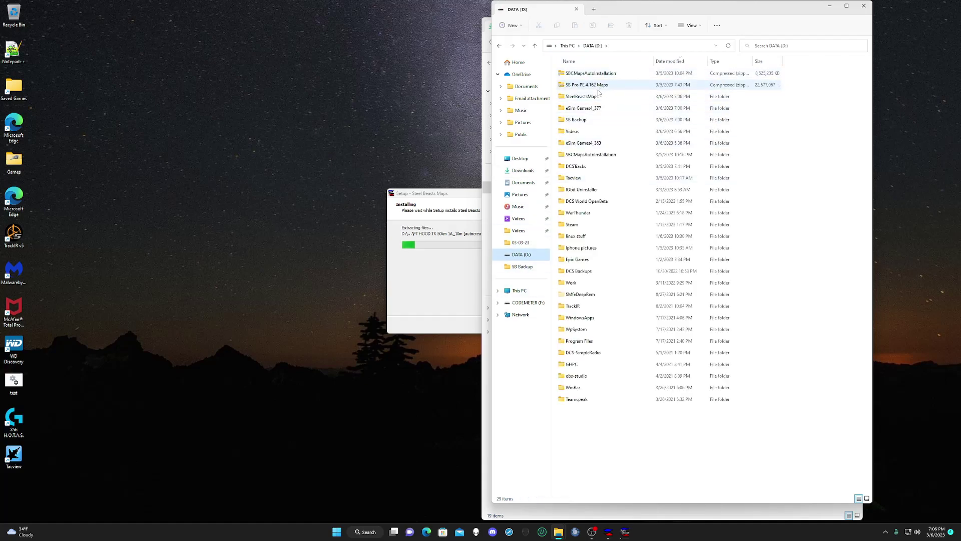
pyautogui.doubleClick(591, 100)
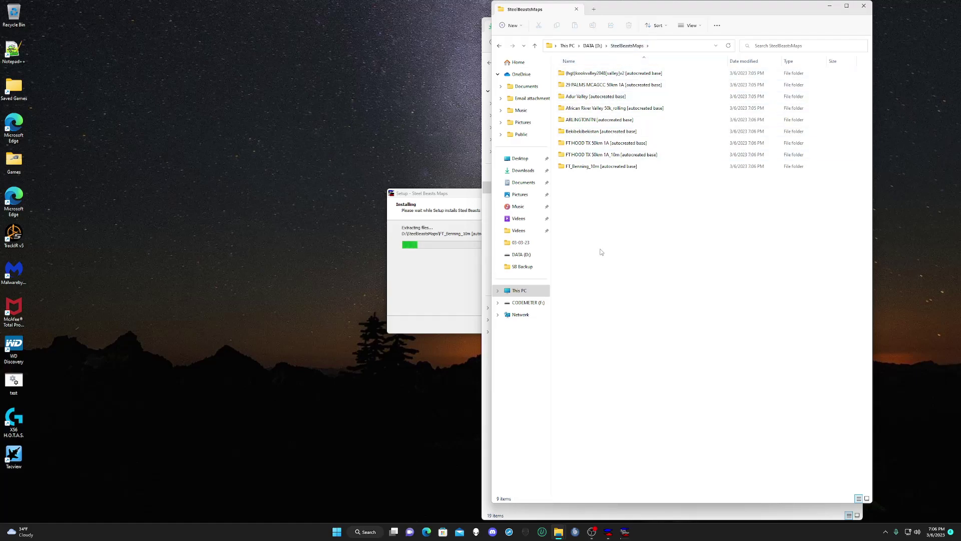
pyautogui.click(466, 201)
pyautogui.moveTo(479, 194); pyautogui.dragTo(380, 171)
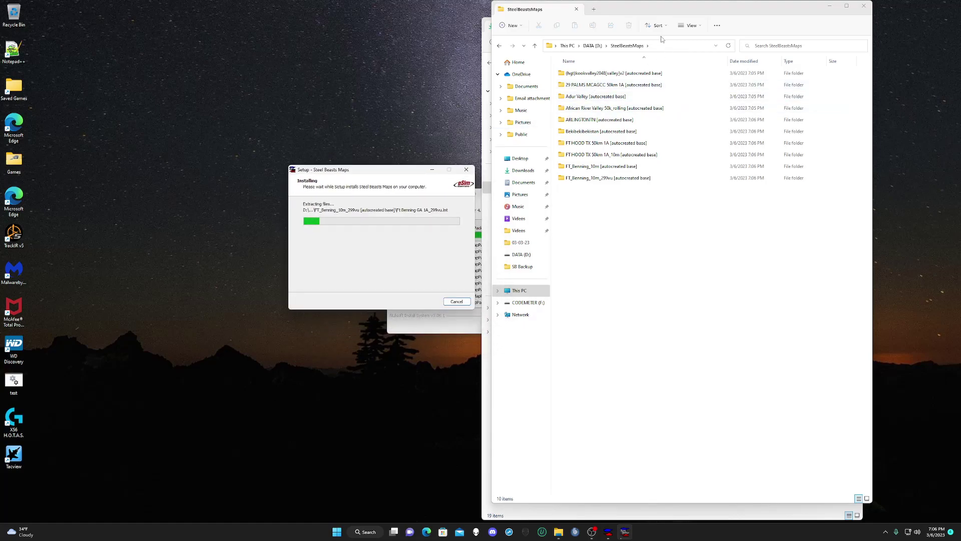
pyautogui.click(591, 46)
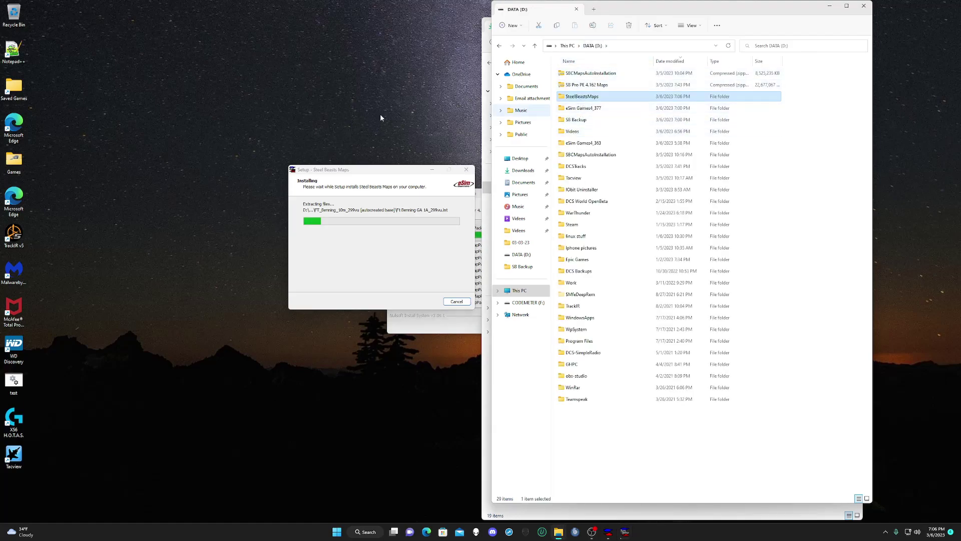
# Delete the four old Steel Beasts shortcuts, from Steel Beasts Map Transfer Manager through SBProPEServer64CM, from the desktop's Games folder and close it.
pyautogui.click(9, 161)
pyautogui.doubleClick(9, 161)
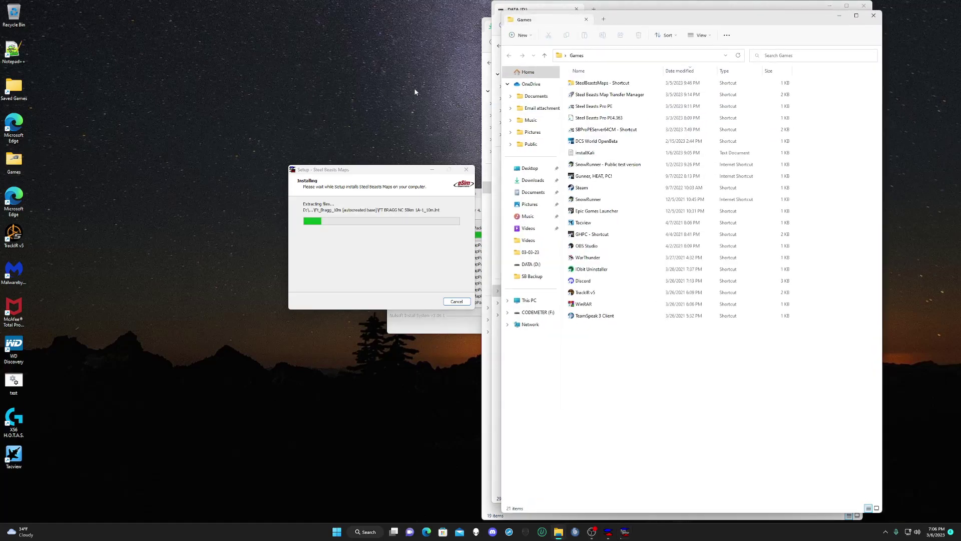
pyautogui.click(594, 98)
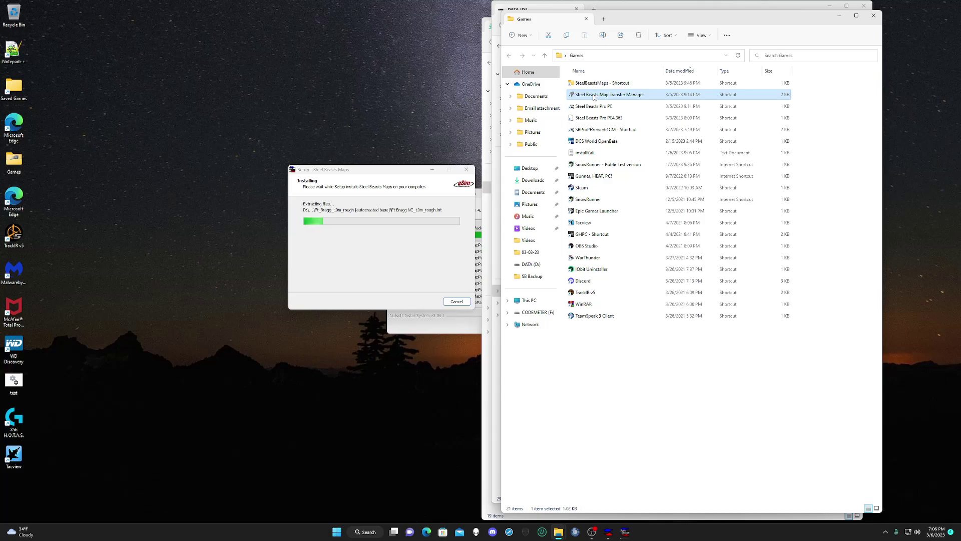
pyautogui.keyDown('shift'); pyautogui.click(617, 132); pyautogui.keyUp('shift')
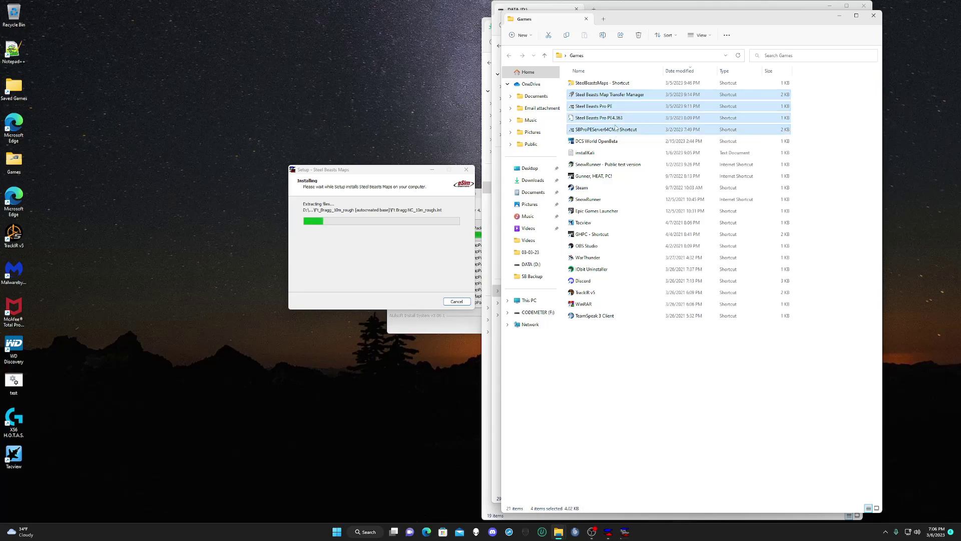
pyautogui.rightClick(615, 126)
pyautogui.click(605, 95)
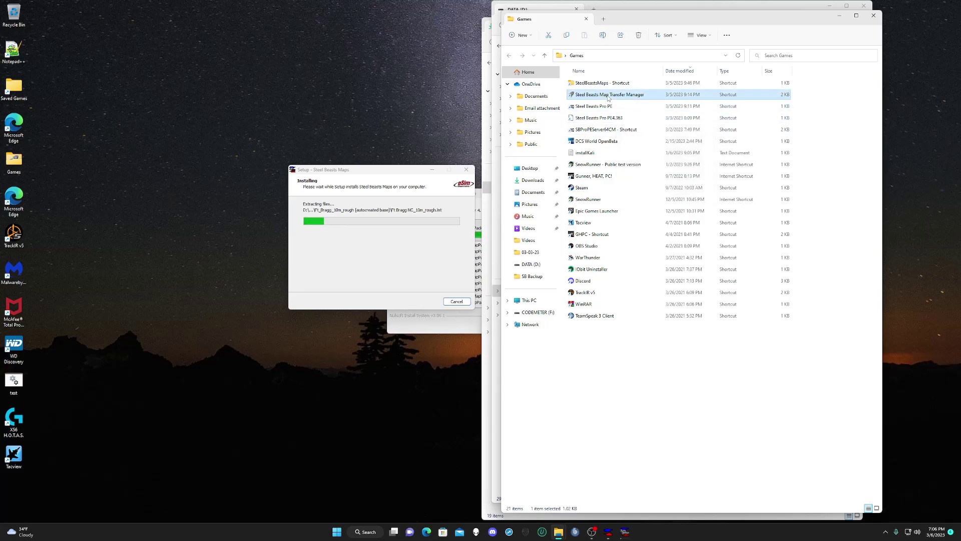
pyautogui.keyDown('shift'); pyautogui.click(602, 131); pyautogui.keyUp('shift')
pyautogui.rightClick(602, 131)
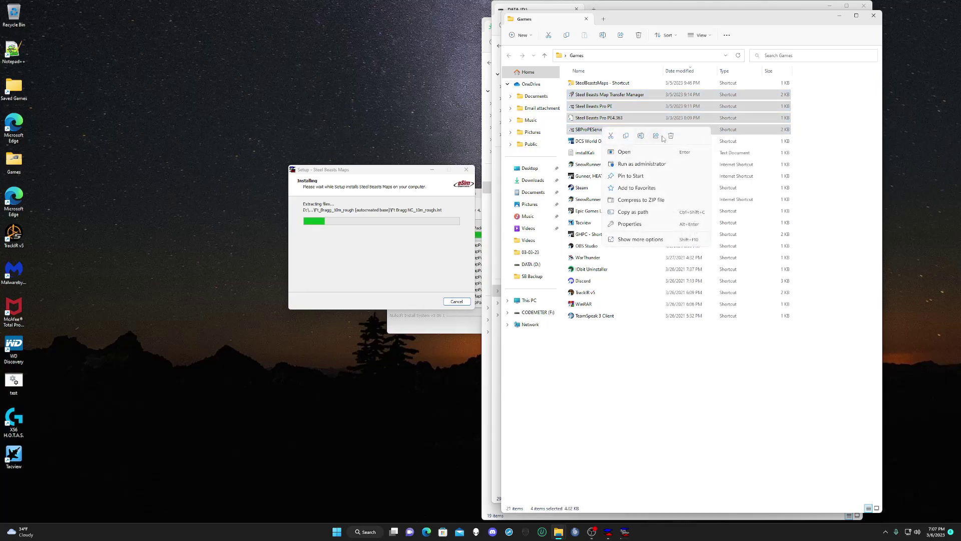
pyautogui.click(671, 136)
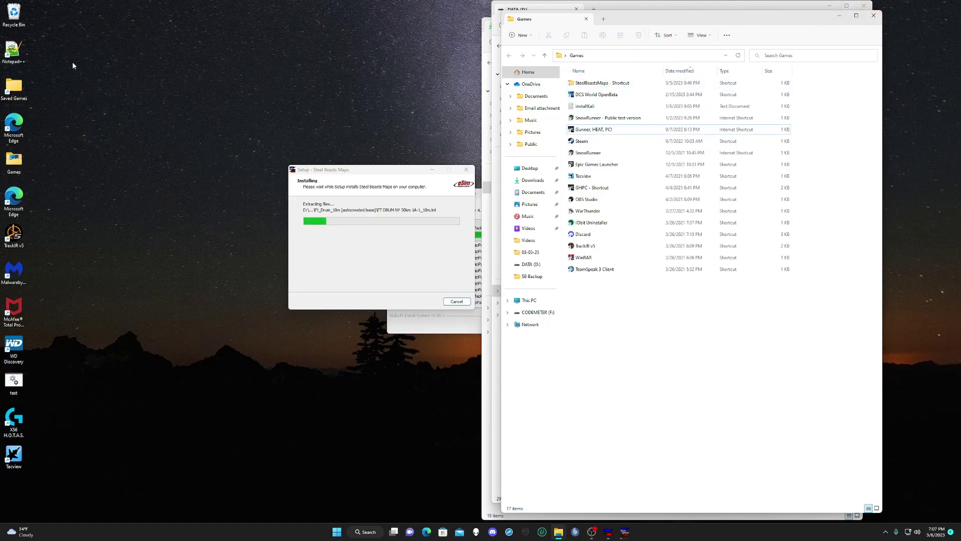
pyautogui.click(868, 18)
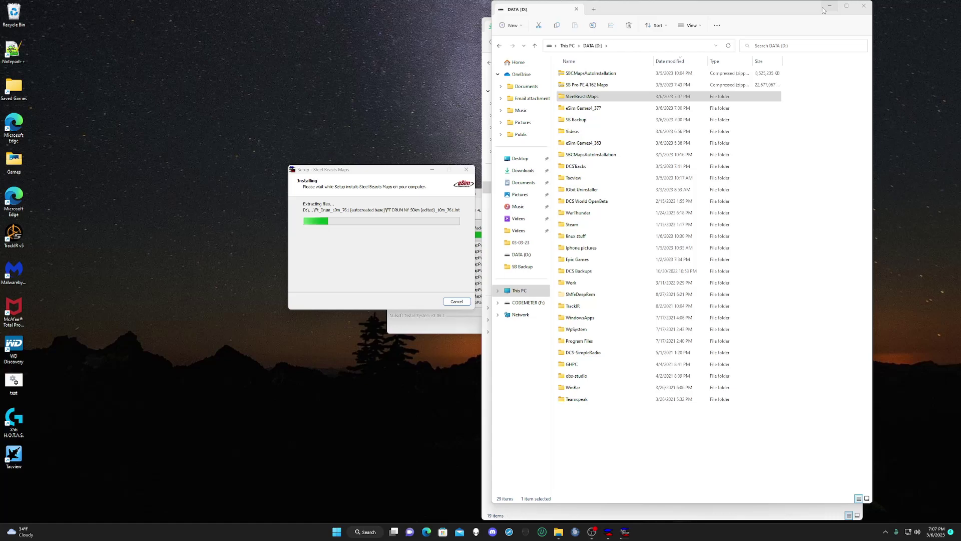
# Check the SteelBeastsMaps folder on drive D, finish the Steel Beasts Maps setup, and check the eSim Games4_377 folder.
pyautogui.doubleClick(601, 97)
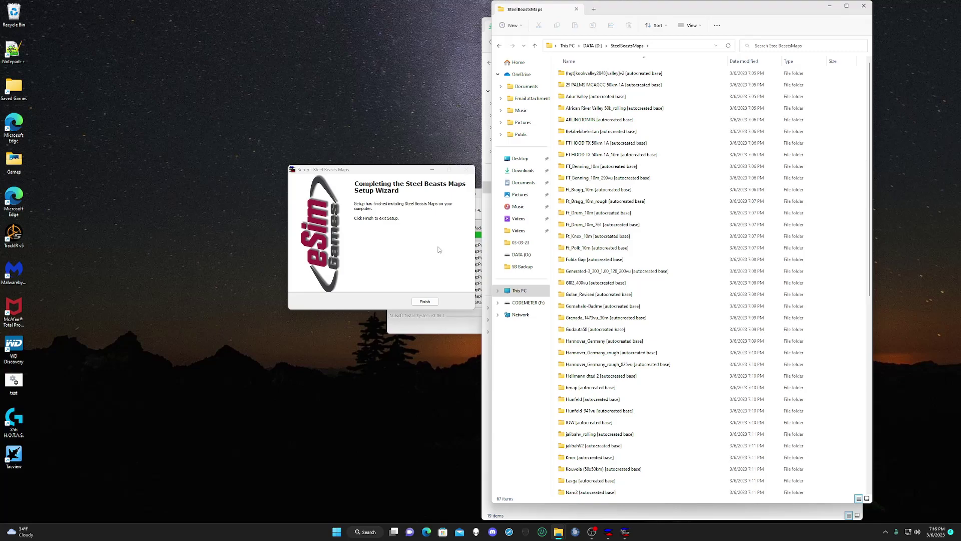
pyautogui.click(425, 302)
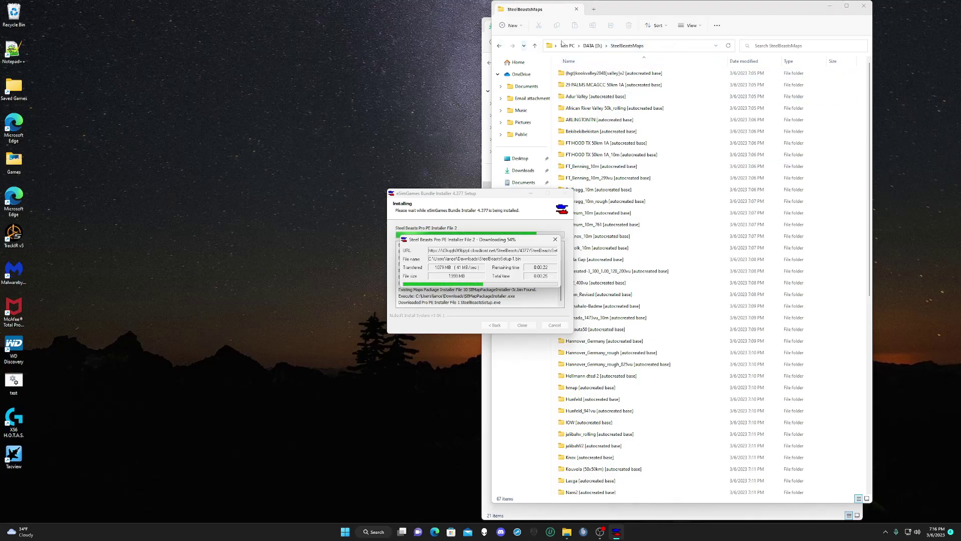
pyautogui.click(592, 46)
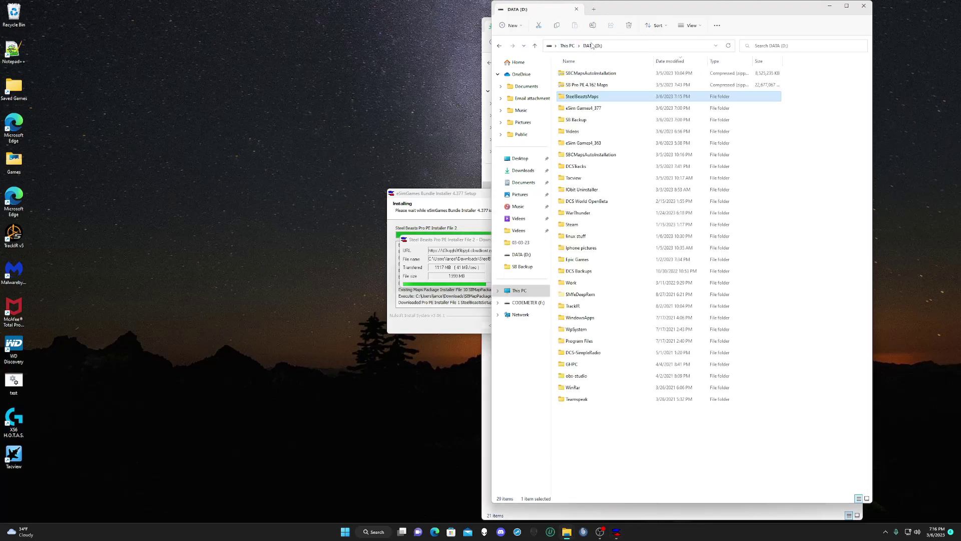
pyautogui.doubleClick(583, 107)
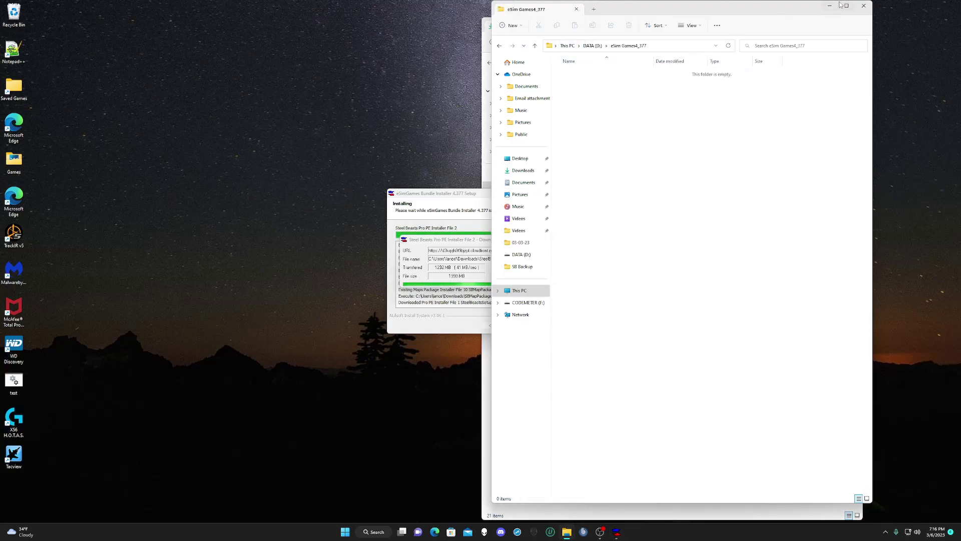
pyautogui.hotkey('ctrl', 'w')
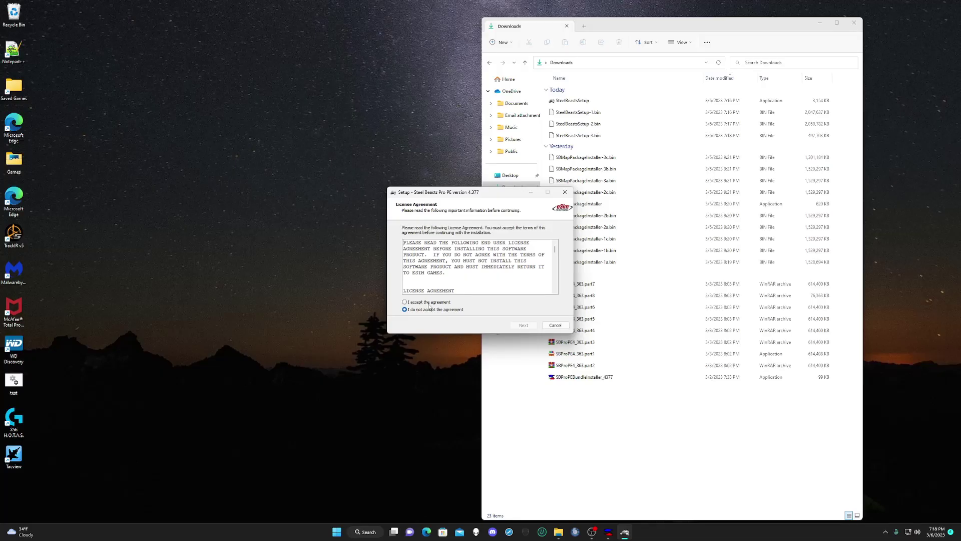
# Accept the Steel Beasts Pro PE 4.377 license agreement and set the install destination to D:\eSim Games4_377\SB Pro PE.
pyautogui.click(431, 303)
pyautogui.click(519, 326)
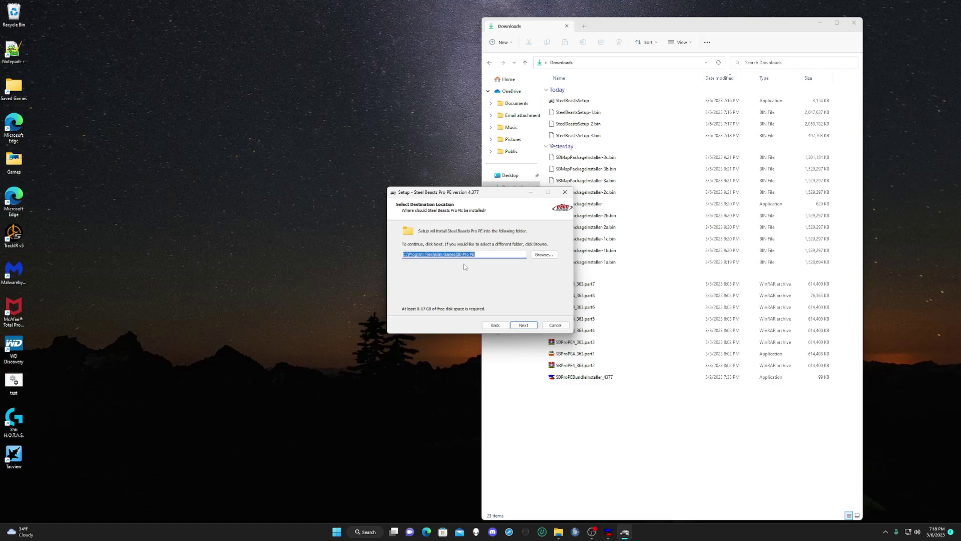
pyautogui.click(536, 257)
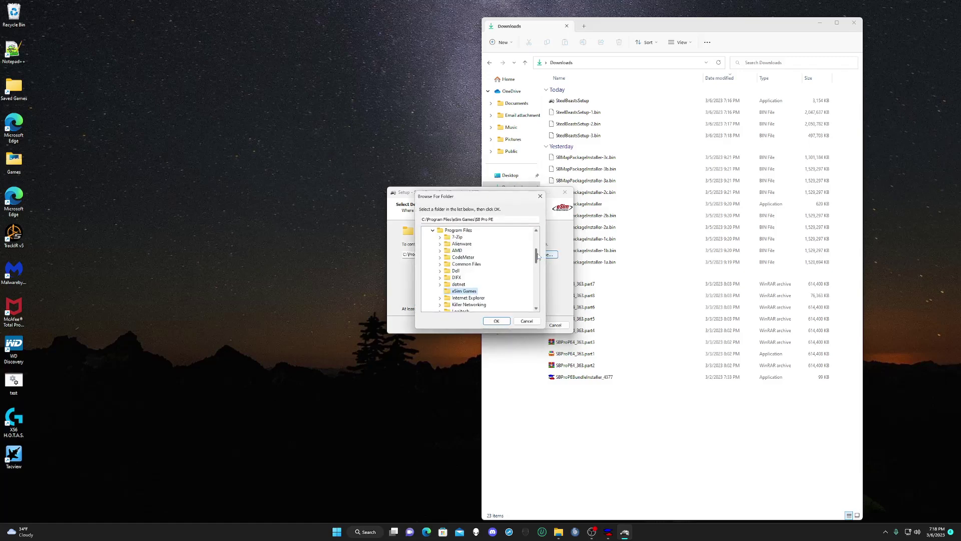
pyautogui.click(433, 231)
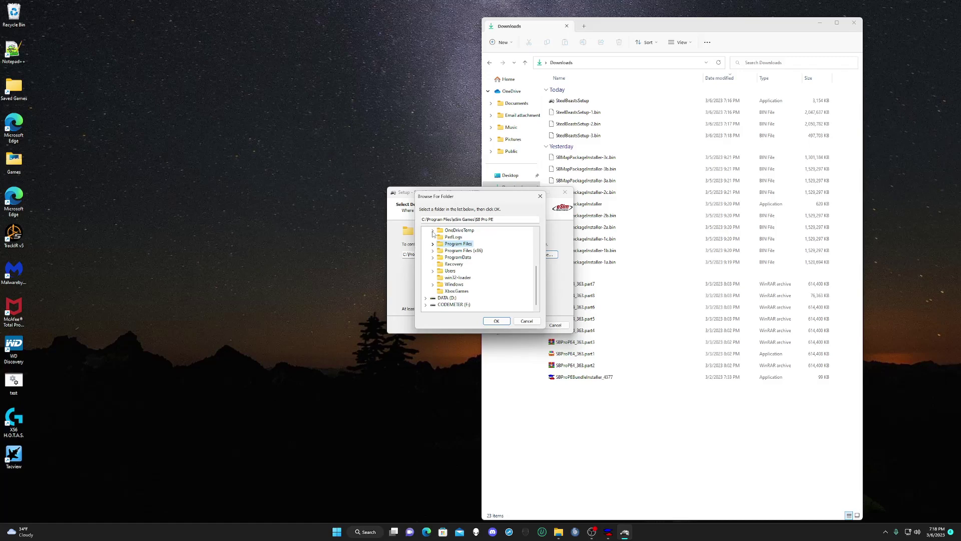
pyautogui.click(427, 299)
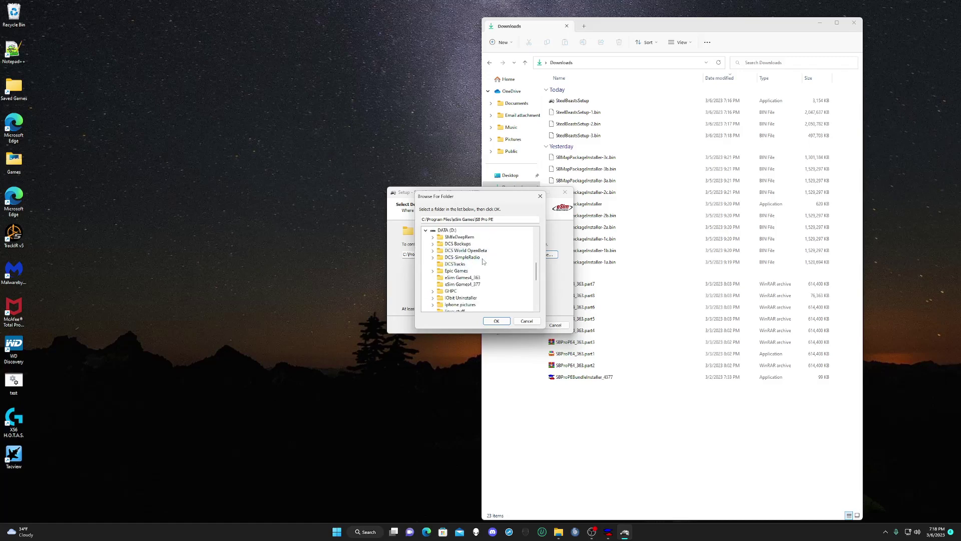
pyautogui.click(462, 284)
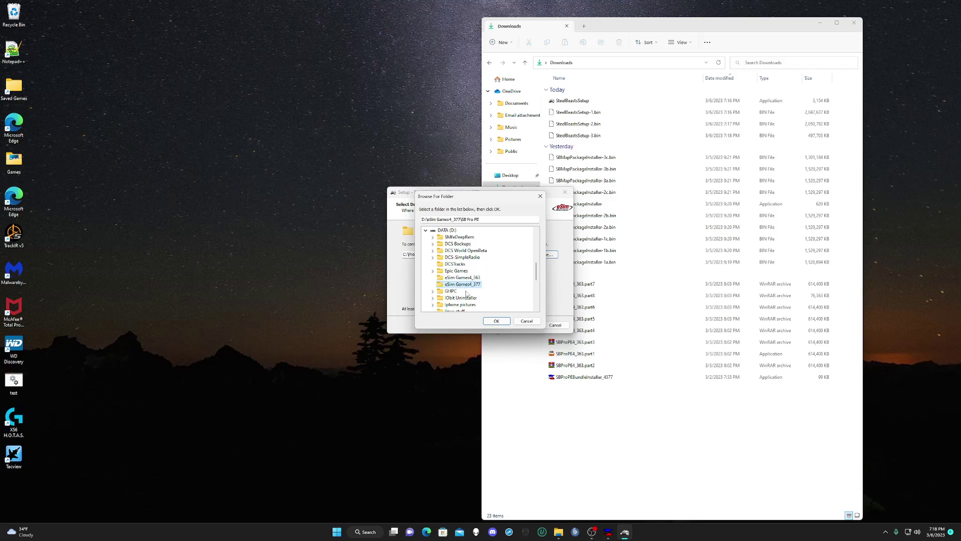
pyautogui.click(494, 321)
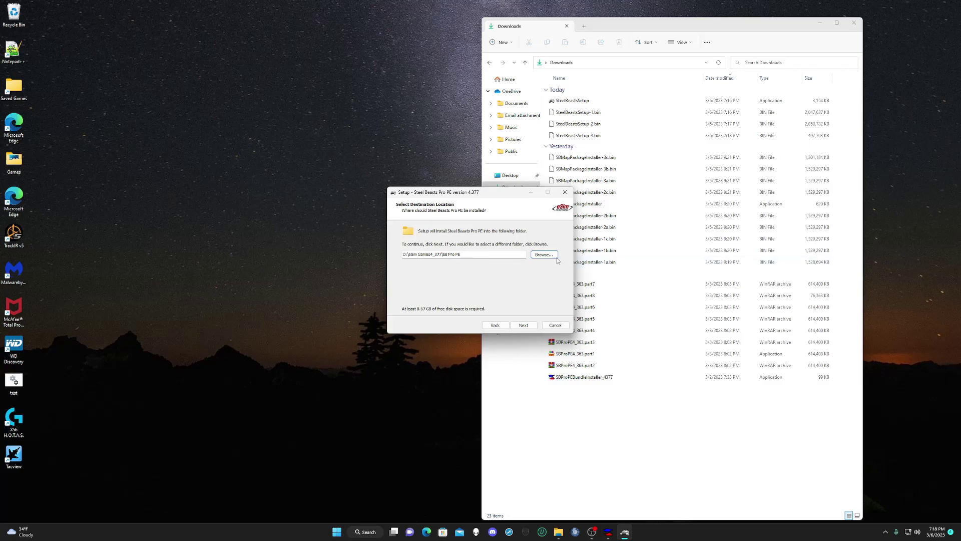
pyautogui.click(524, 325)
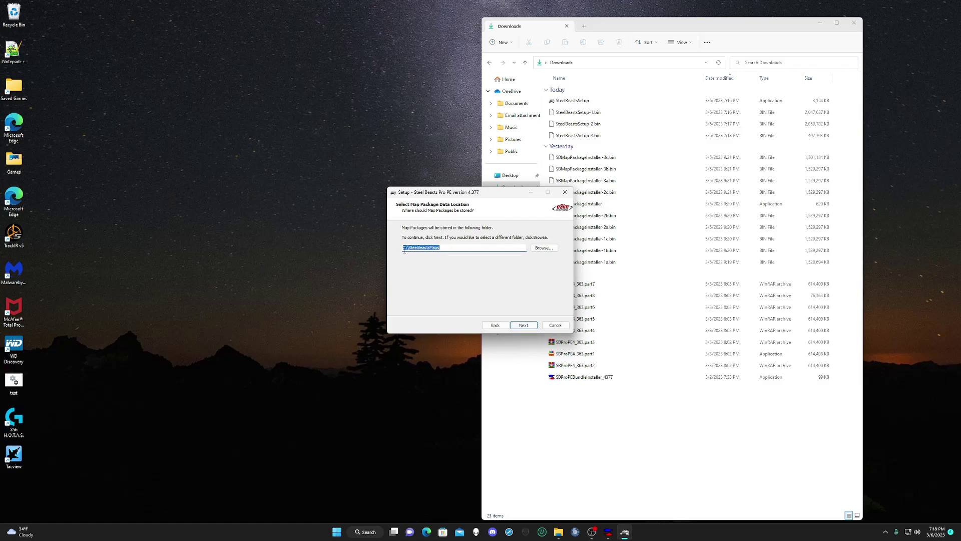
# Keep D:\SteelBeastsMaps as the map package location, Full installation, and the eSim Games - Steel Beasts Pro Start Menu folder.
pyautogui.click(520, 327)
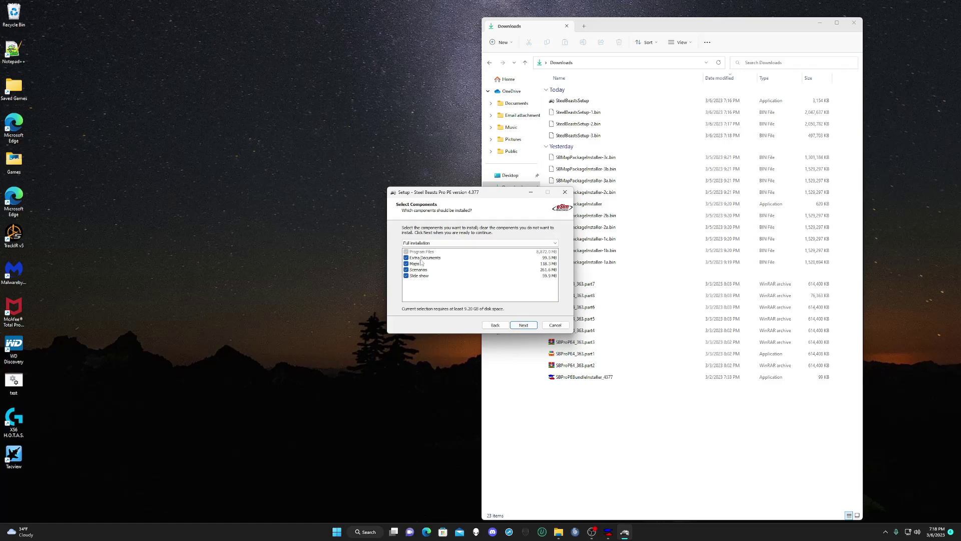
pyautogui.click(531, 328)
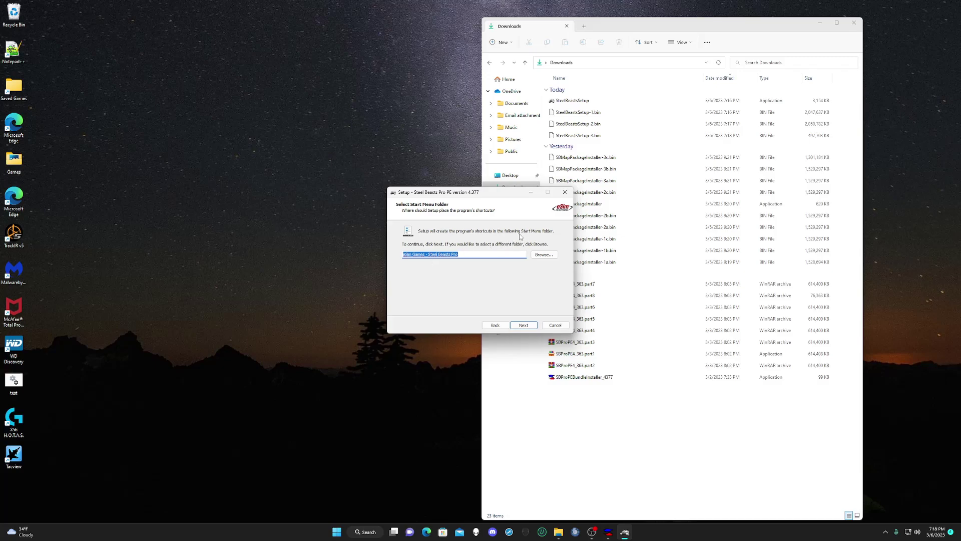
pyautogui.click(518, 325)
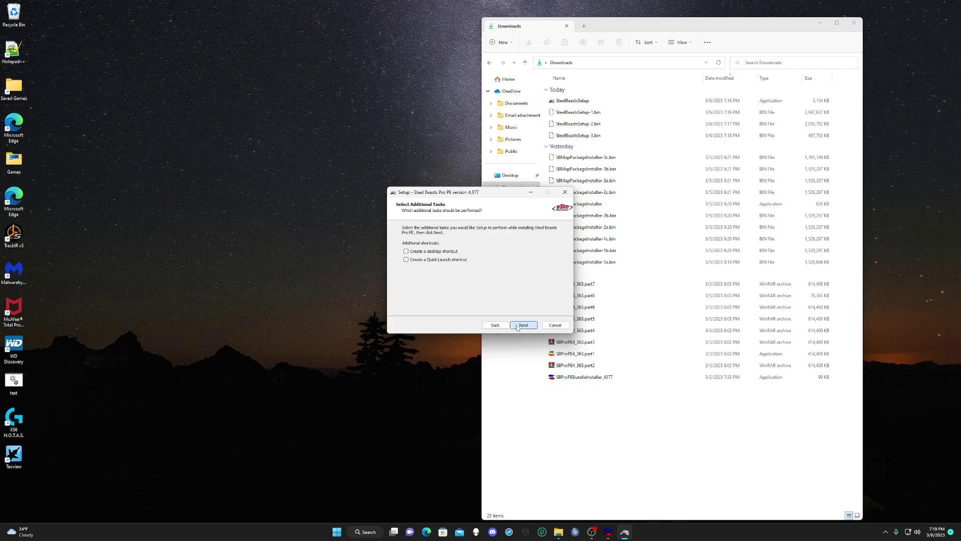
# Choose to create desktop and Quick Launch shortcuts and start installing Steel Beasts Pro PE.
pyautogui.click(406, 251)
pyautogui.click(406, 260)
pyautogui.click(524, 325)
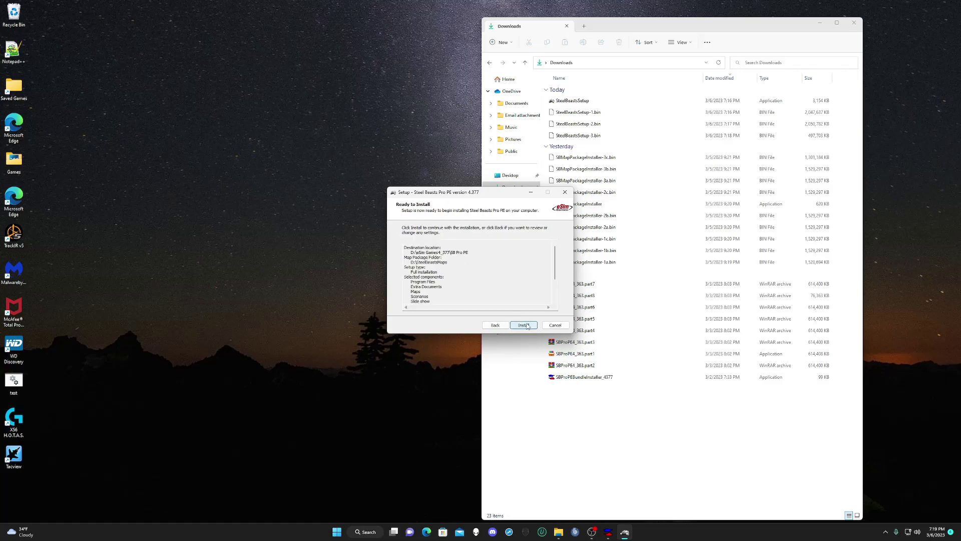
pyautogui.click(524, 326)
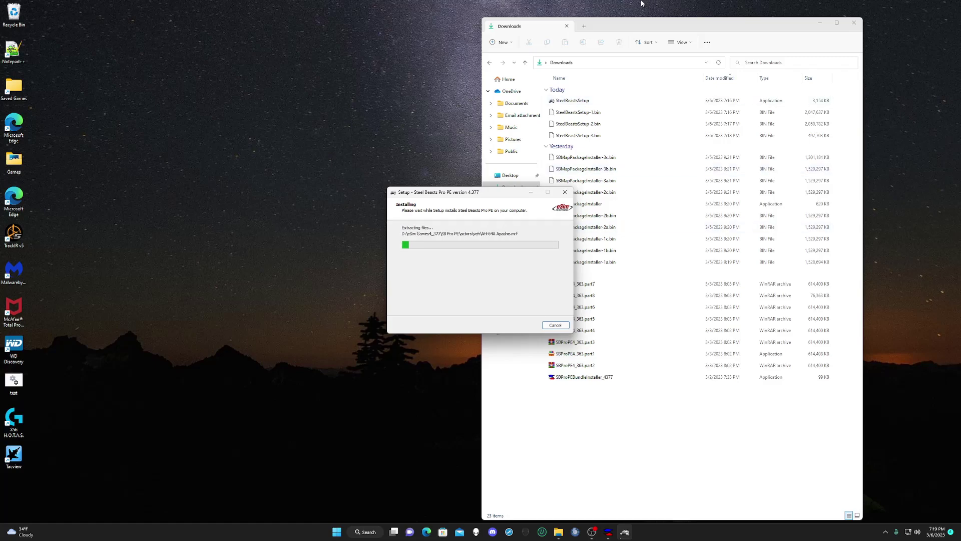
# Examine the files being extracted into the SB Pro PE folder inside eSim Games4_377.
pyautogui.moveTo(583, 531)
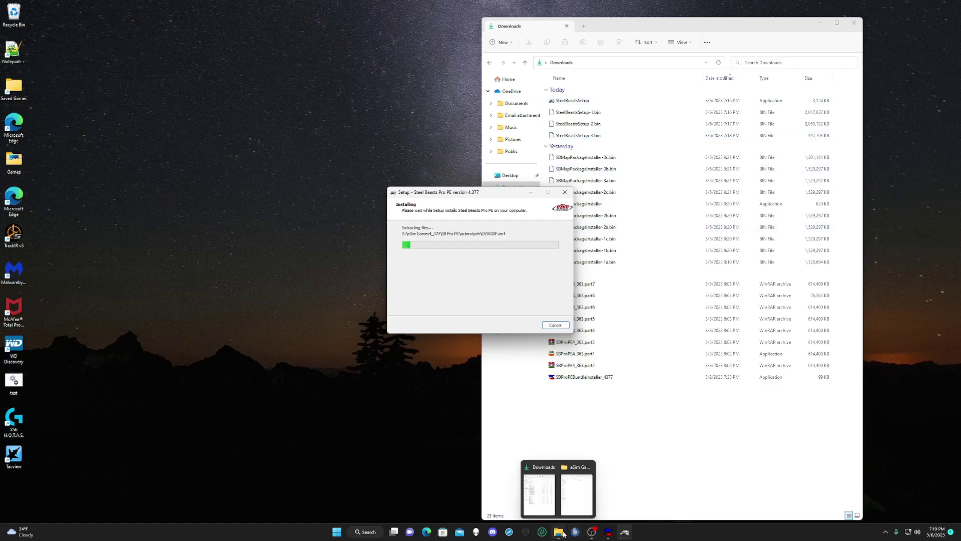
pyautogui.click(576, 493)
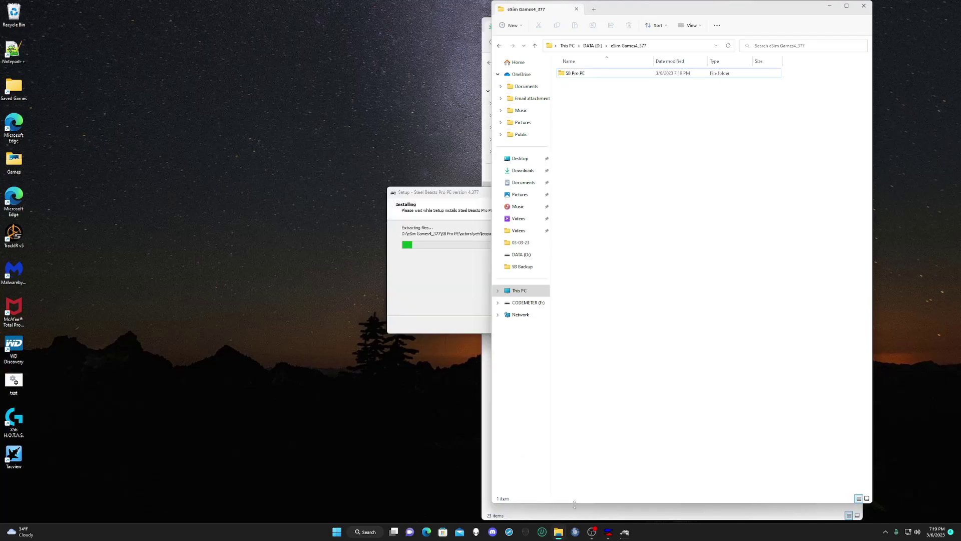
pyautogui.doubleClick(575, 73)
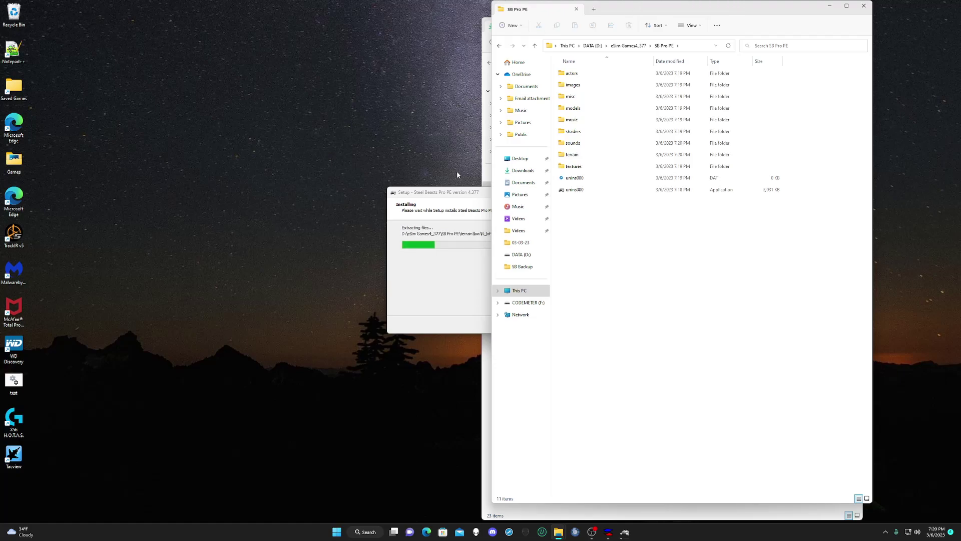
# Move the Steel Beasts Pro PE setup and bundle installer windows clear of the folder window, keeping the setup in front.
pyautogui.click(474, 194)
pyautogui.moveTo(473, 194); pyautogui.dragTo(218, 96)
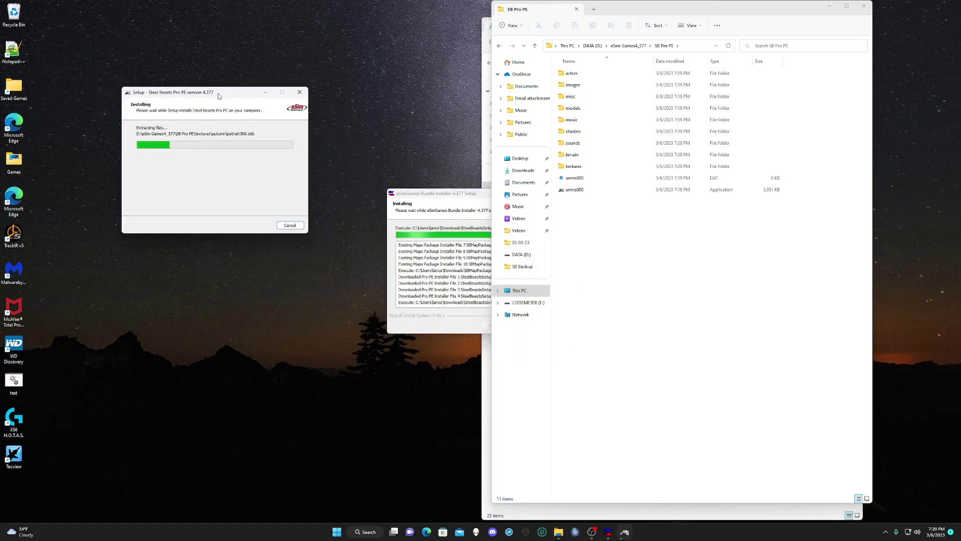
pyautogui.click(453, 201)
pyautogui.moveTo(452, 201); pyautogui.dragTo(220, 240)
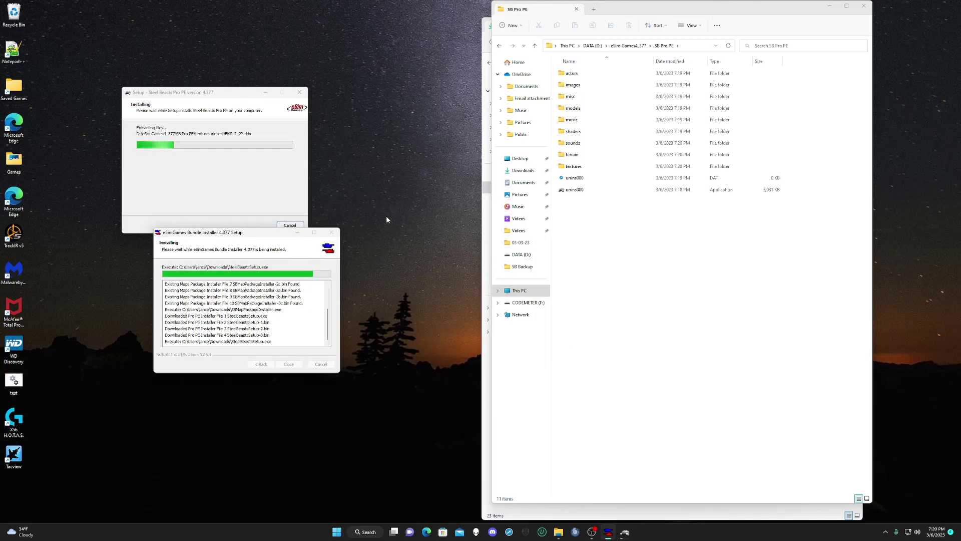
pyautogui.click(229, 97)
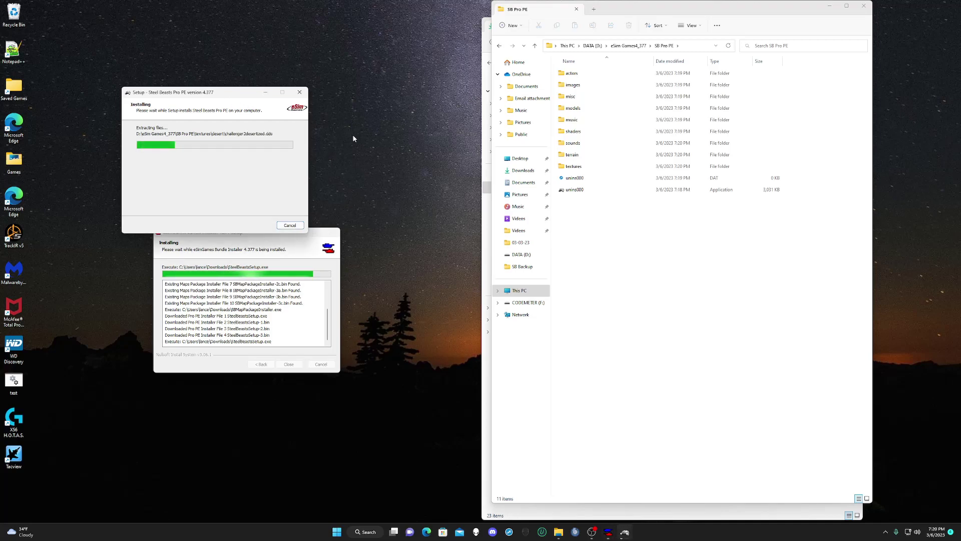
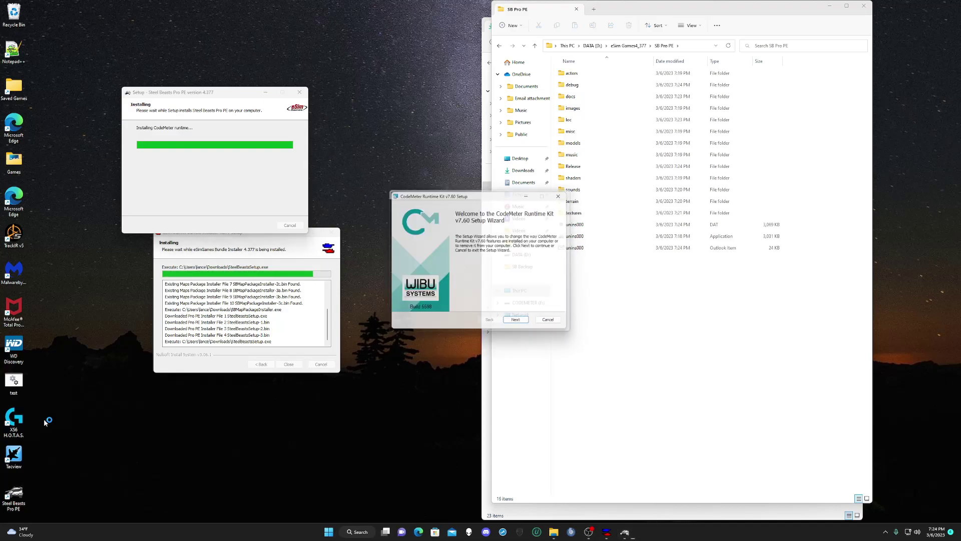
# Run the Change operation in the CodeMeter Runtime Kit v7.60 setup, keeping the default features.
pyautogui.click(518, 324)
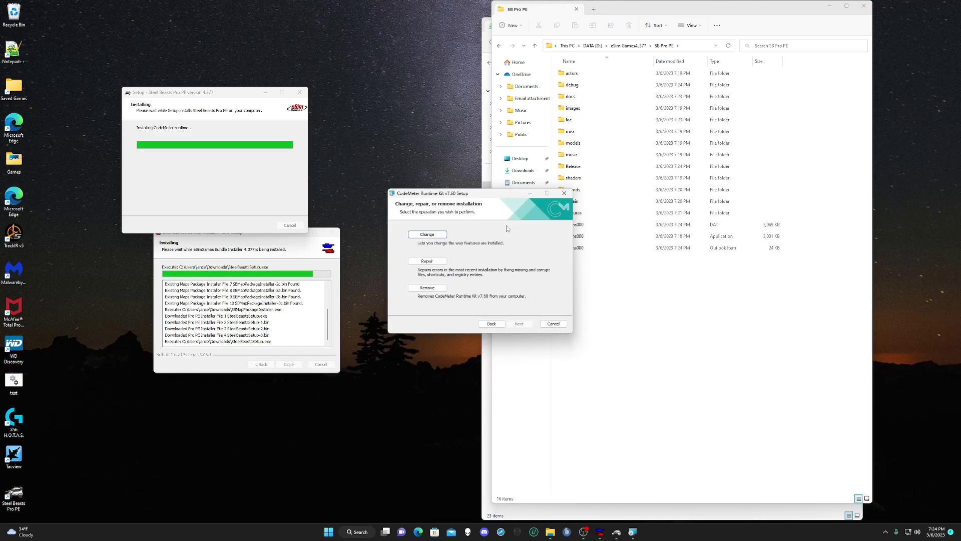
pyautogui.click(441, 235)
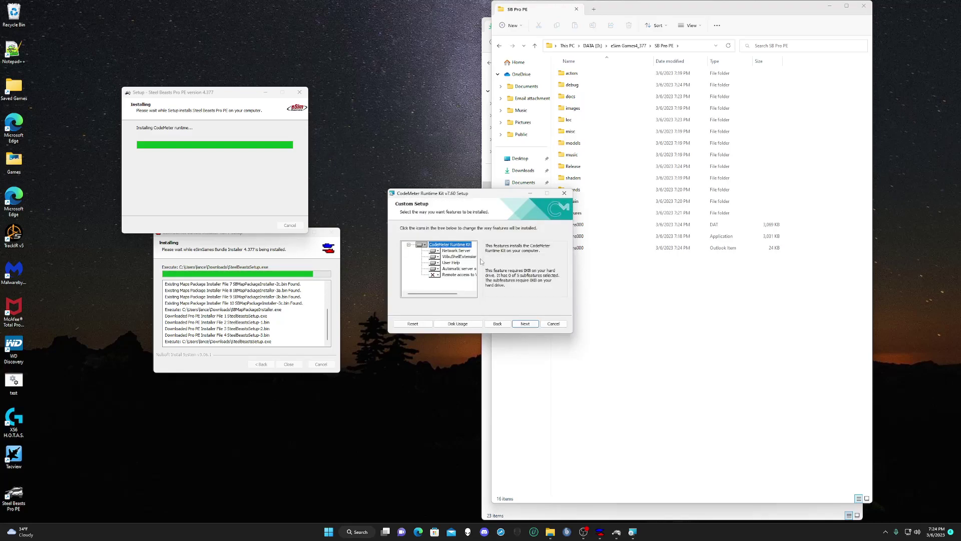
pyautogui.click(525, 323)
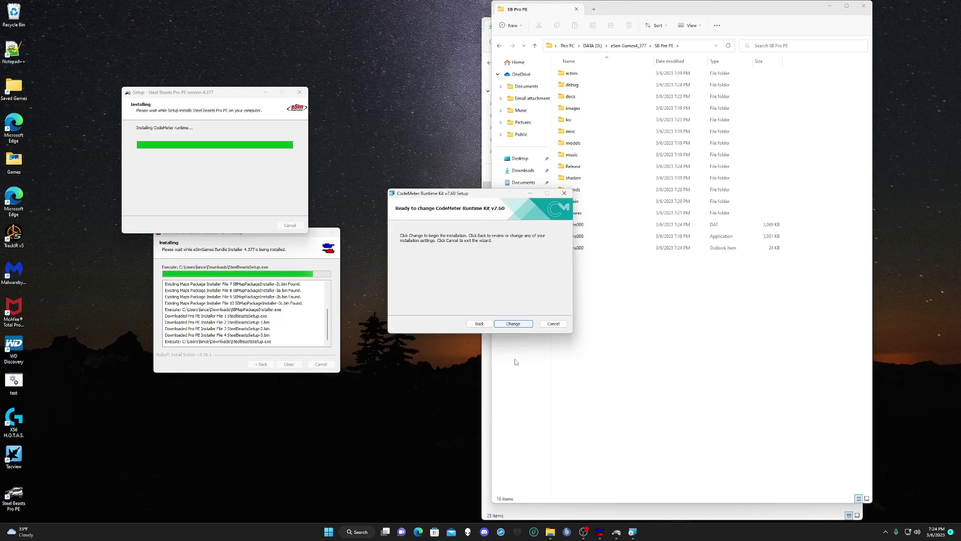
pyautogui.click(516, 324)
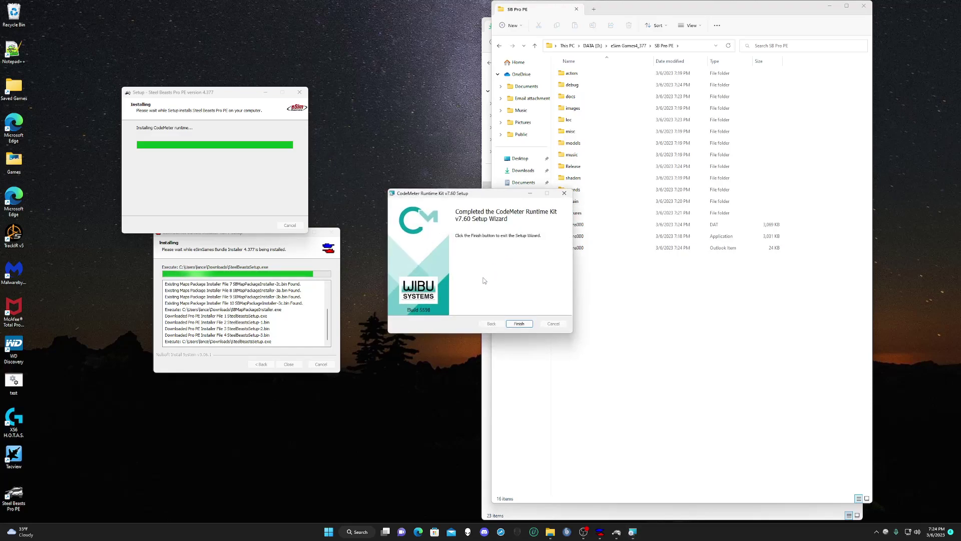
# Finish the CodeMeter Runtime Kit setup and complete the Steel Beasts Pro PE setup past its third-party library information.
pyautogui.click(519, 324)
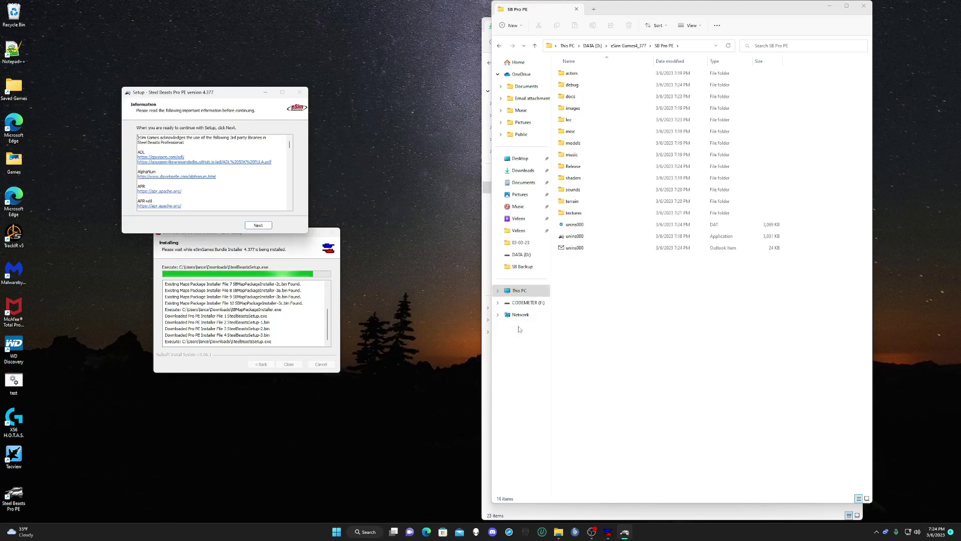
pyautogui.click(257, 225)
pyautogui.click(254, 226)
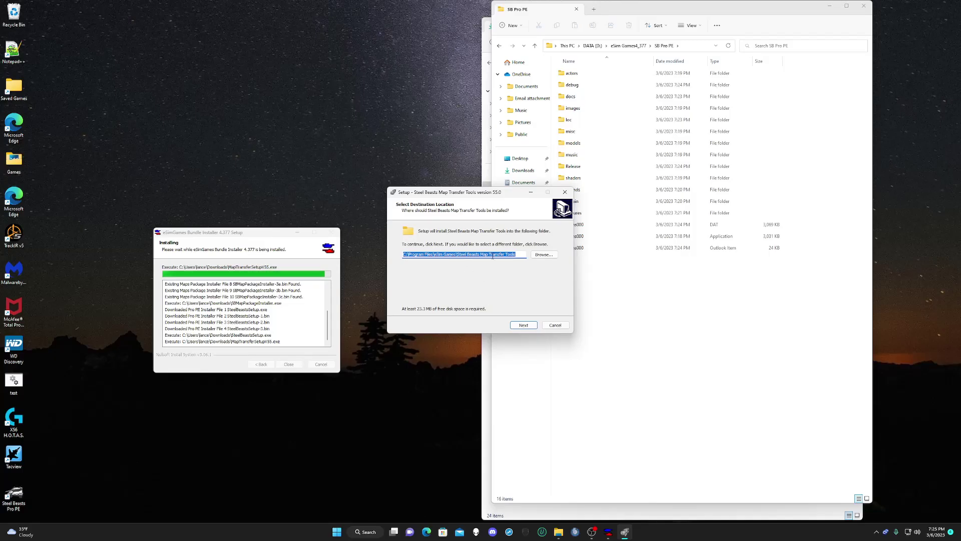
# Create a folder on drive D named Steel Beasts Map Transfer Tools, matching the folder name in the setup's default destination.
pyautogui.click(518, 254)
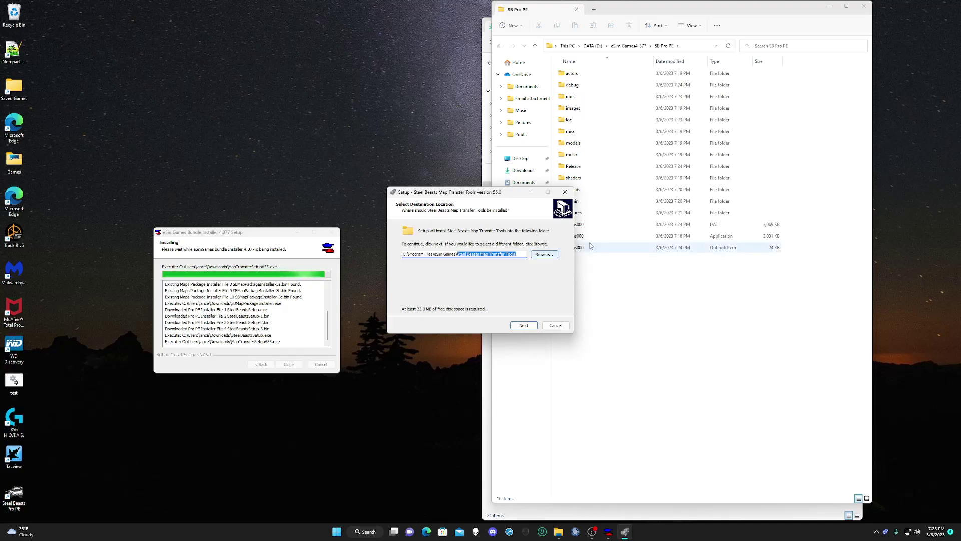
pyautogui.click(592, 46)
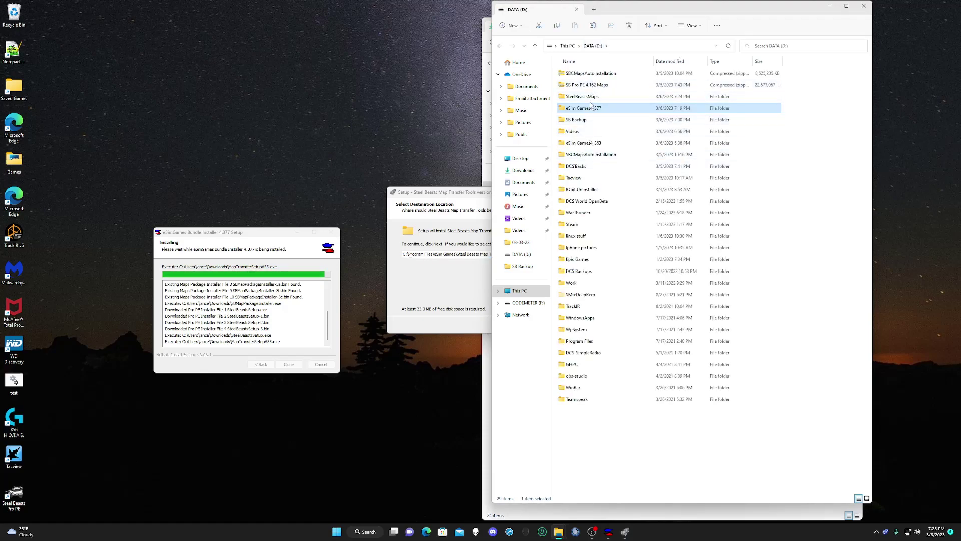
pyautogui.rightClick(615, 450)
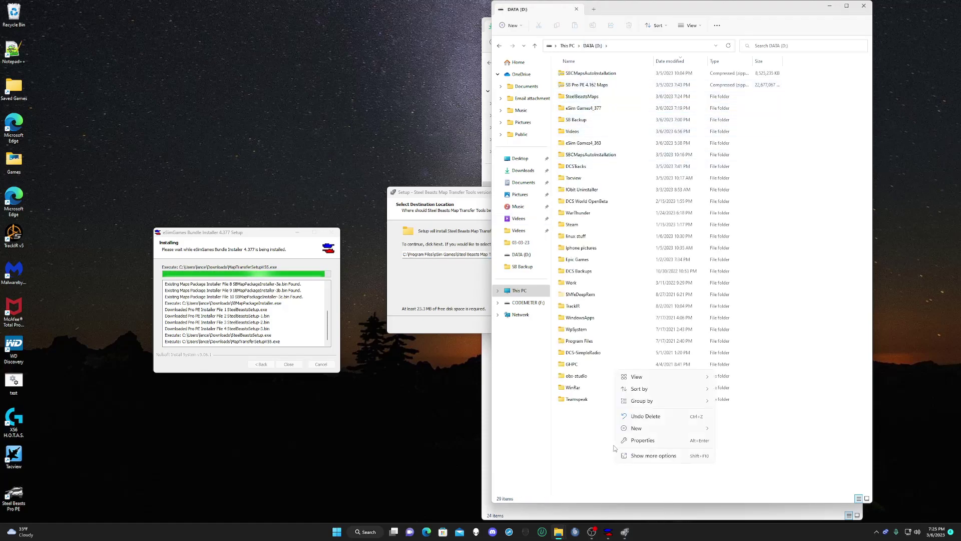
pyautogui.moveTo(651, 432)
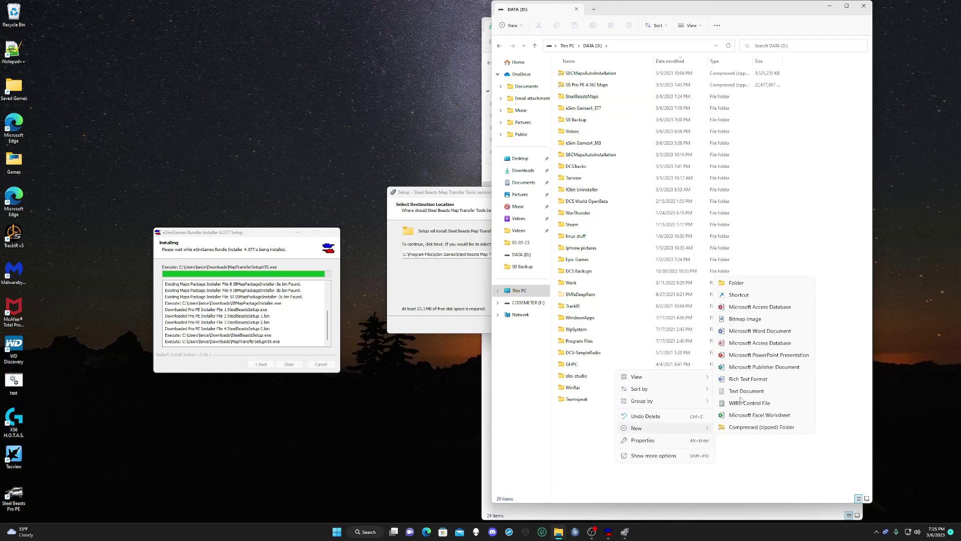
pyautogui.click(736, 283)
pyautogui.write('Steel Beasts Map Transfer Tools')
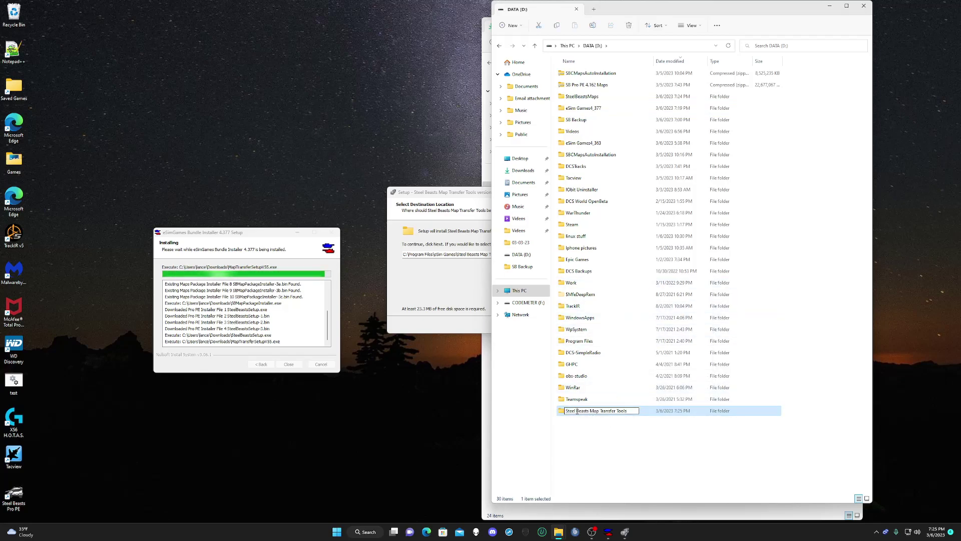
# Shorten the new folder's name to SBMapTransferTools, without any spaces.
pyautogui.click(577, 411)
pyautogui.press('BackSpace')
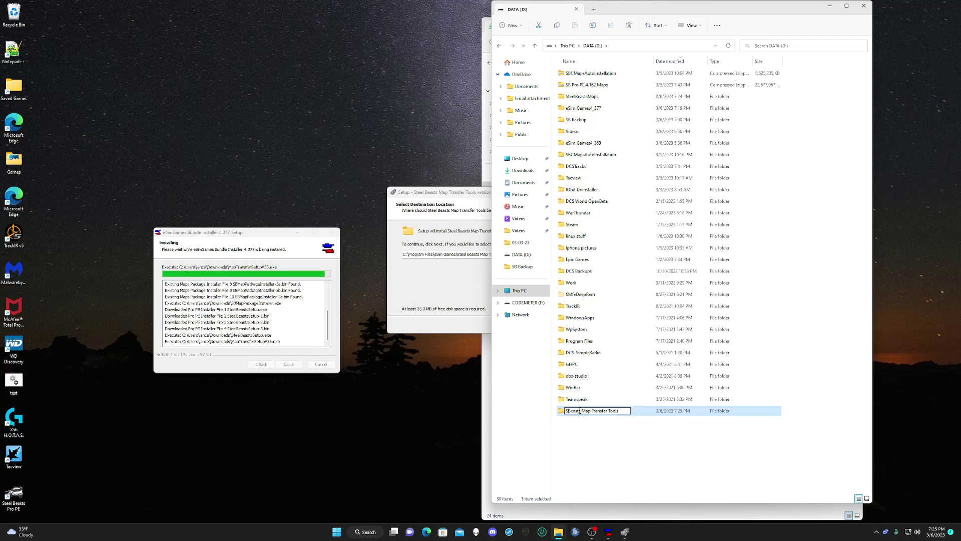
pyautogui.press('BackSpace')
pyautogui.press('BackSpace')
pyautogui.press('BackSpace')
pyautogui.press('BackSpace')
pyautogui.press('BackSpace')
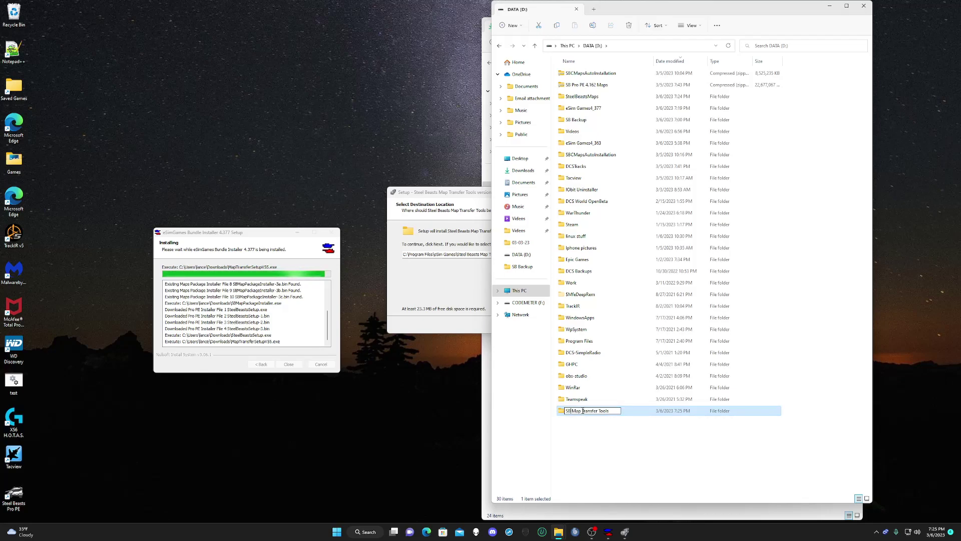
pyautogui.press('BackSpace')
pyautogui.press('Left')
pyautogui.press('Left')
pyautogui.press('Left')
pyautogui.press('BackSpace')
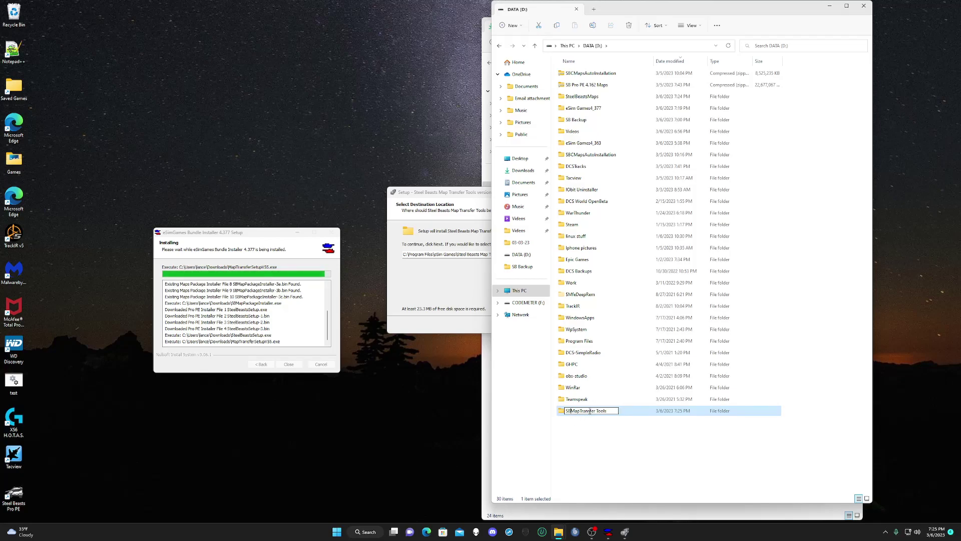
pyautogui.click(581, 411)
pyautogui.press('BackSpace')
pyautogui.press('Right')
pyautogui.press('Right')
pyautogui.press('Right')
pyautogui.press('Right')
pyautogui.press('Right')
pyautogui.press('Right')
pyautogui.press('Right')
pyautogui.press('Right')
pyautogui.press('Right')
pyautogui.press('Return')
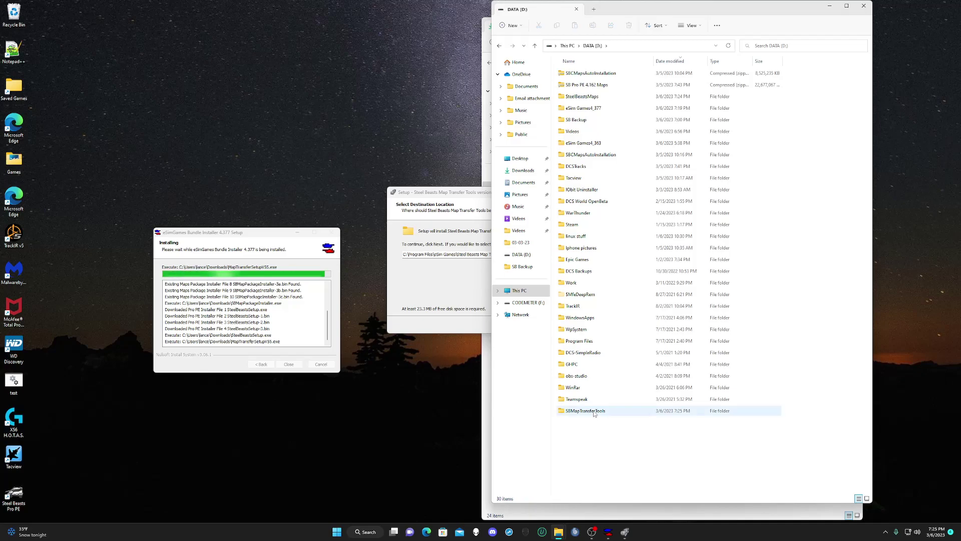
# Set the Map Transfer Tools destination to D:\SBMapTransferTools using the folder's copied path, but decline installing into the existing folder.
pyautogui.doubleClick(594, 412)
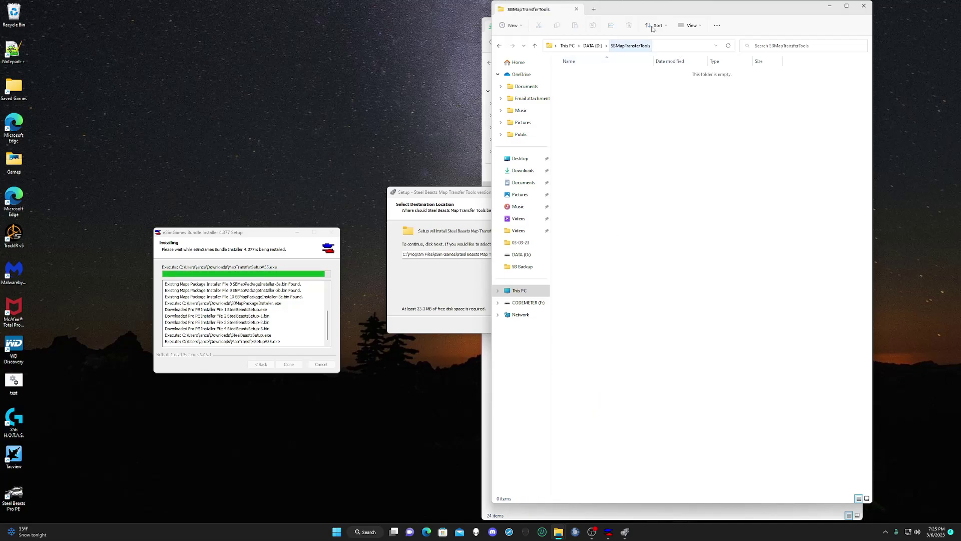
pyautogui.click(663, 48)
pyautogui.hotkey('ctrl', 'c')
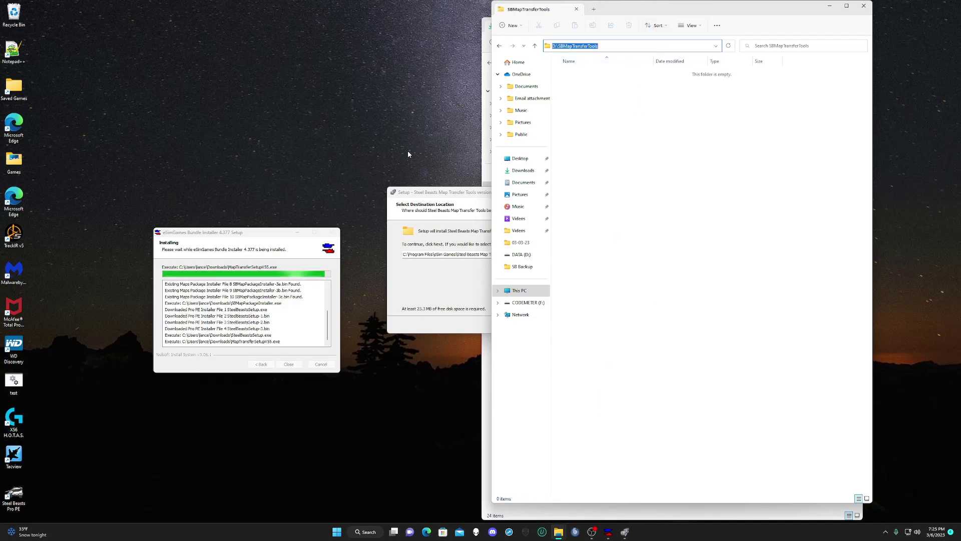
pyautogui.moveTo(517, 254); pyautogui.dragTo(456, 255)
pyautogui.click(521, 256)
pyautogui.hotkey('ctrl', 'a')
pyautogui.hotkey('ctrl', 'v')
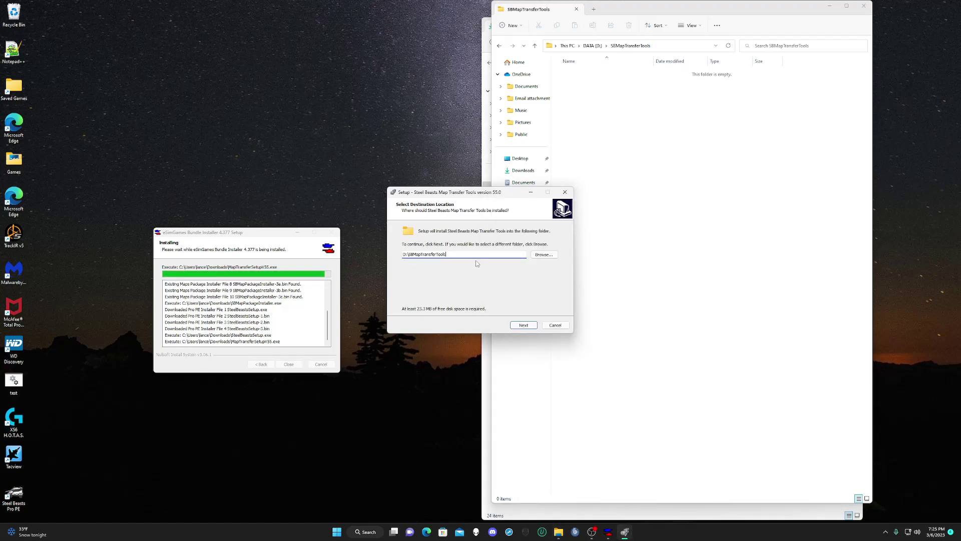
pyautogui.click(524, 326)
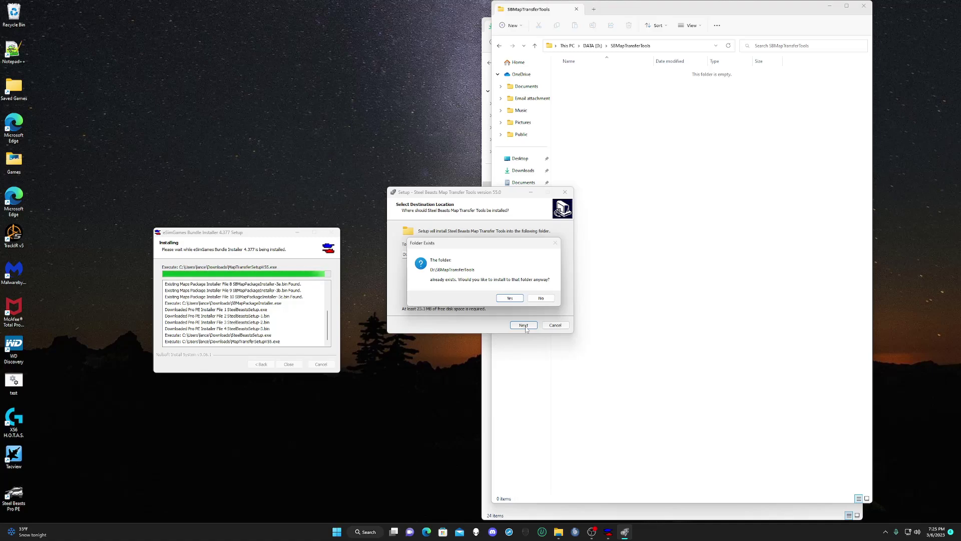
pyautogui.click(540, 298)
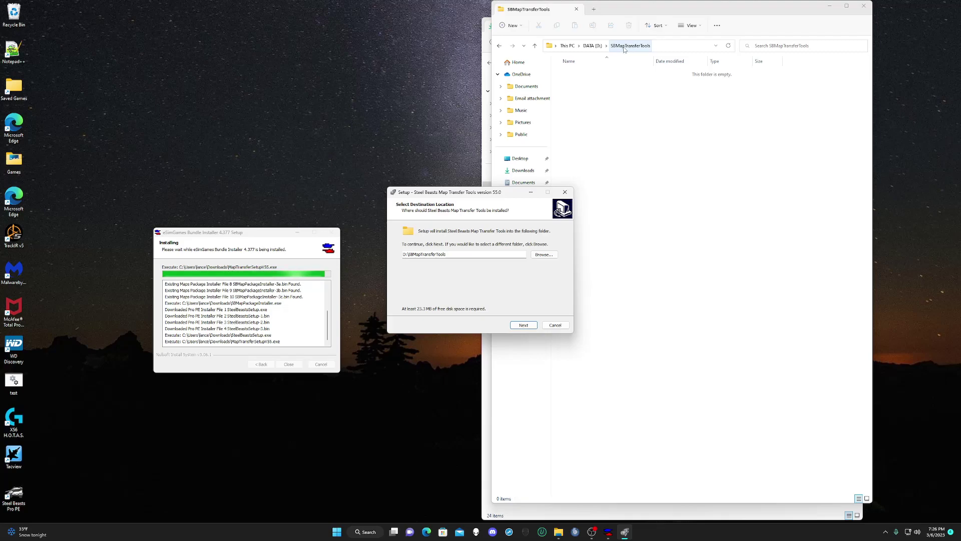
# Rename the SBMapTransferTools folder on drive D as SteelBeastsMapTransferTools.
pyautogui.click(606, 45)
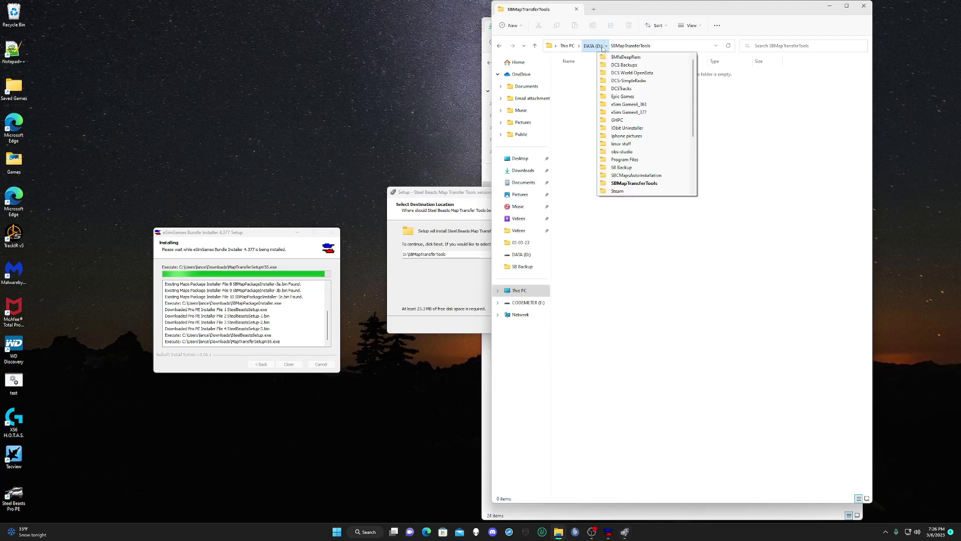
pyautogui.click(592, 46)
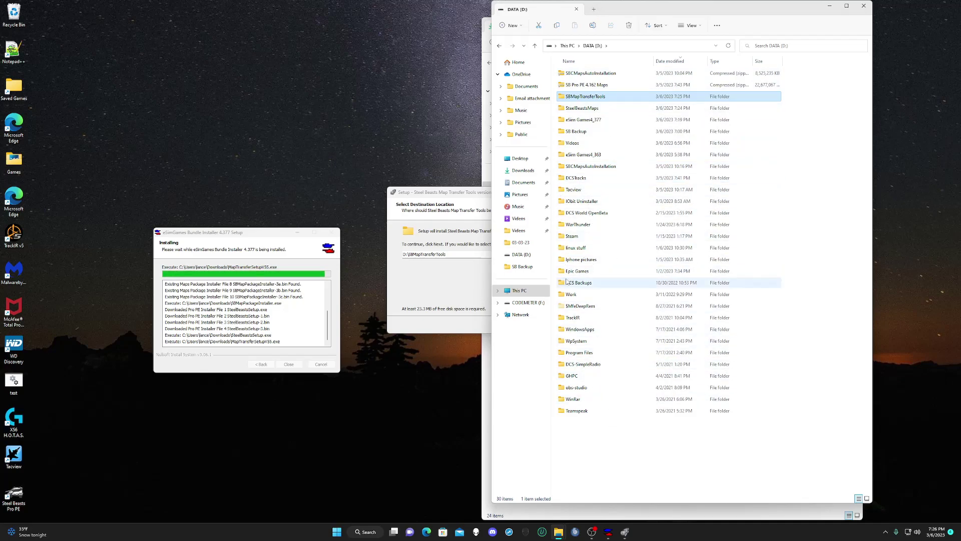
pyautogui.rightClick(595, 102)
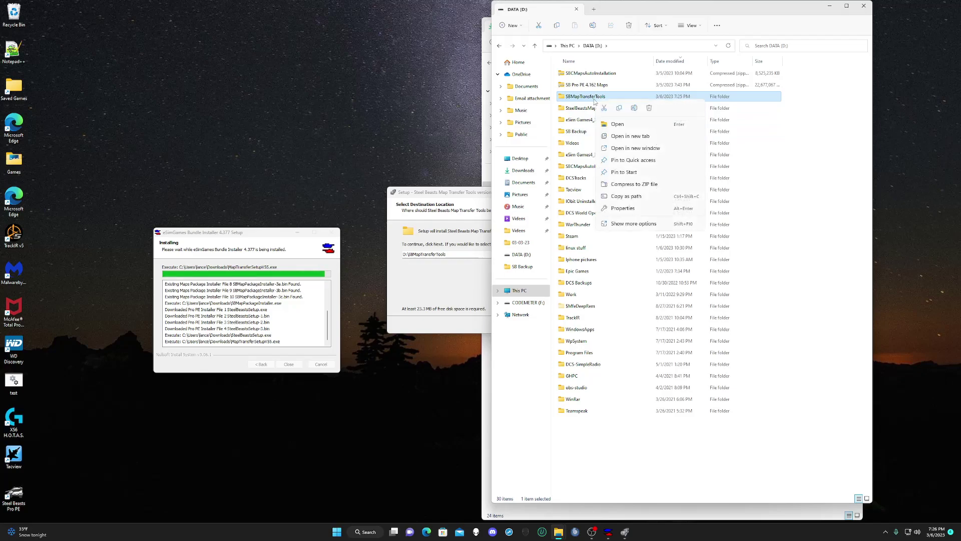
pyautogui.click(633, 108)
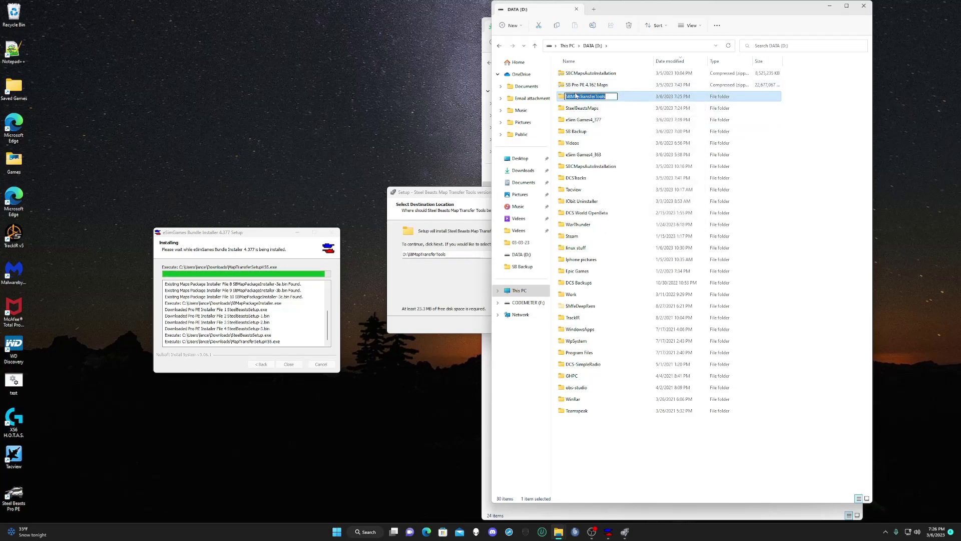
pyautogui.press('Home')
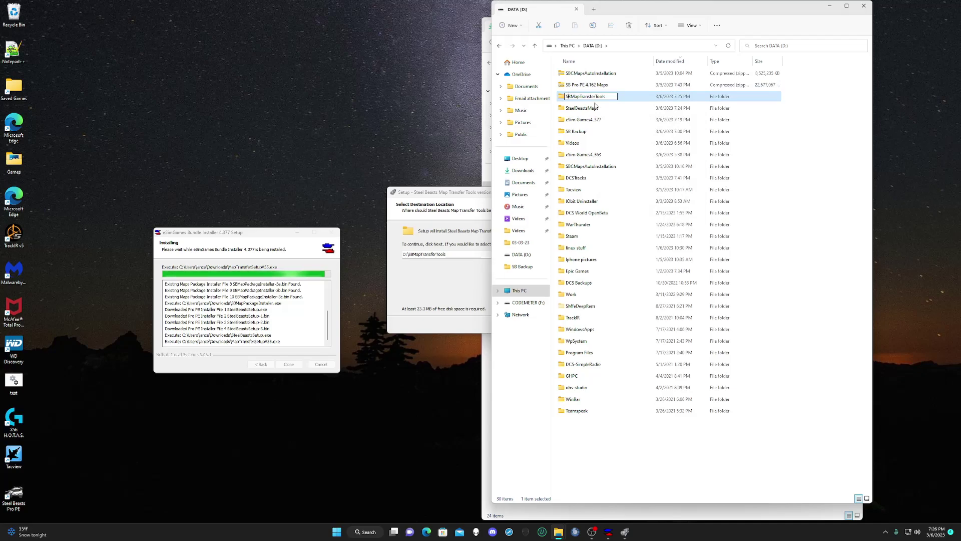
pyautogui.write('Steel')
pyautogui.press('Delete')
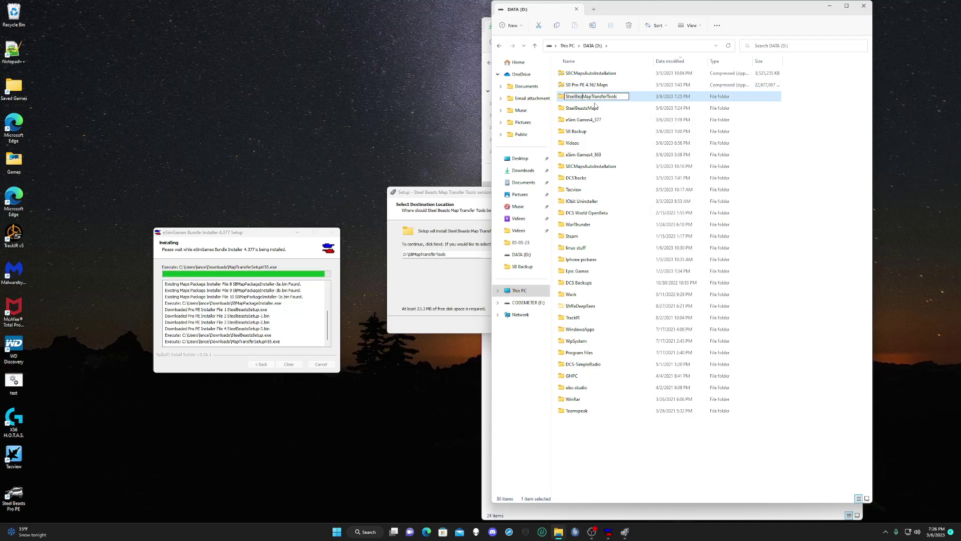
pyautogui.write('easts')
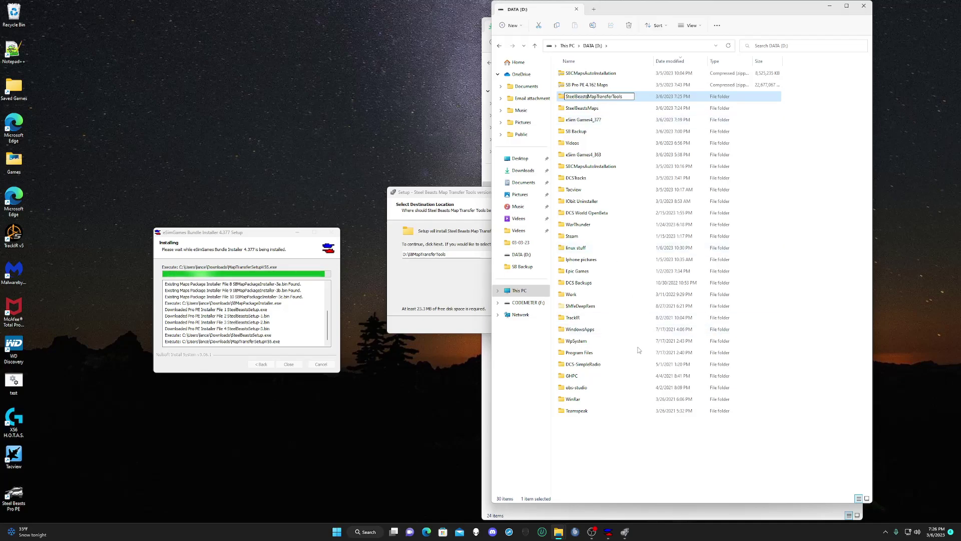
pyautogui.click(612, 435)
# Set the Map Transfer Tools destination to D:\SteelBeastsMapTransferTools from the folder's copied path, but decline installing into the existing folder.
pyautogui.doubleClick(602, 97)
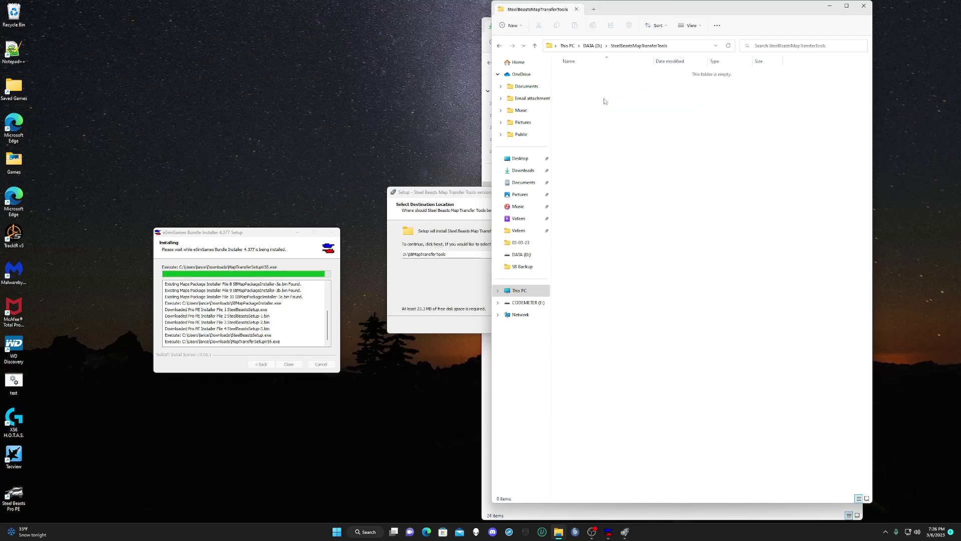
pyautogui.click(686, 47)
pyautogui.hotkey('ctrl', 'c')
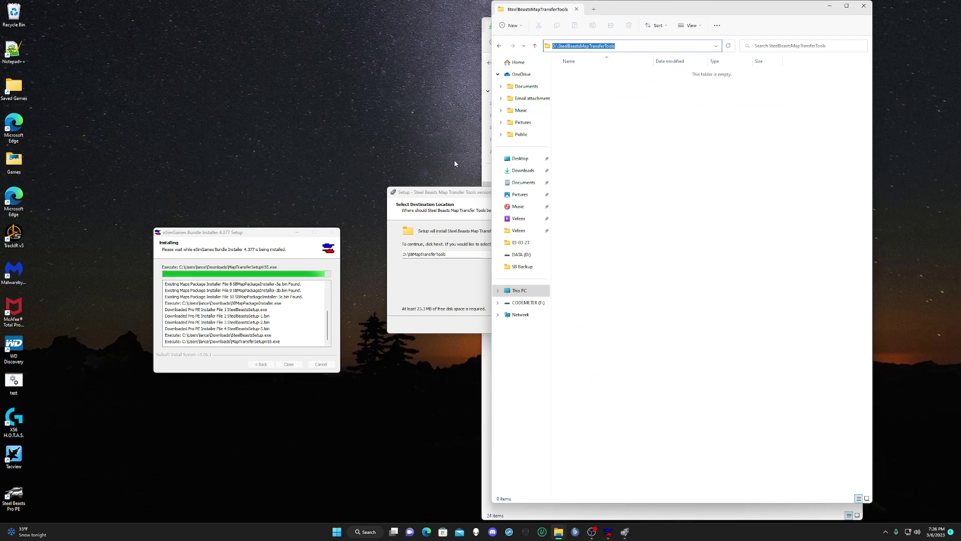
pyautogui.click(451, 204)
pyautogui.click(452, 255)
pyautogui.hotkey('ctrl', 'a')
pyautogui.hotkey('ctrl', 'v')
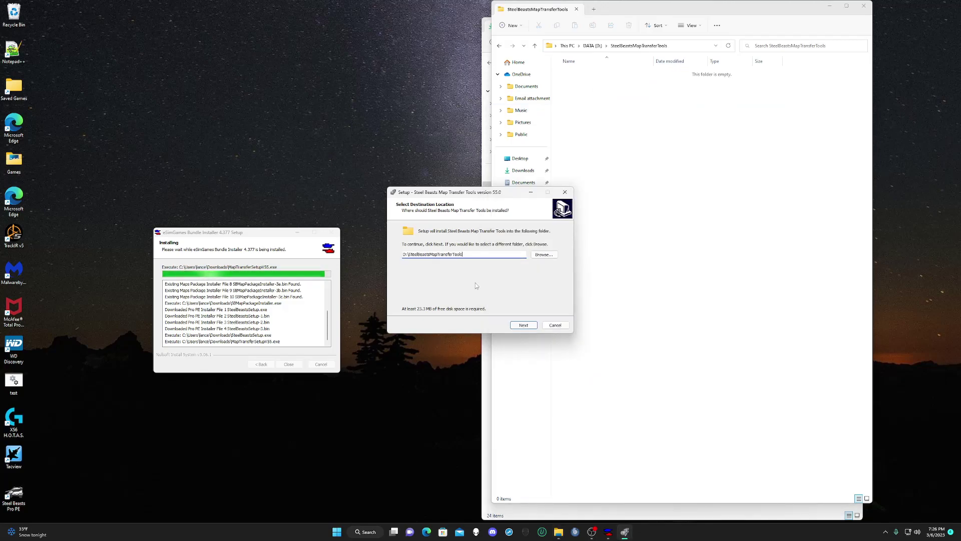
pyautogui.click(524, 325)
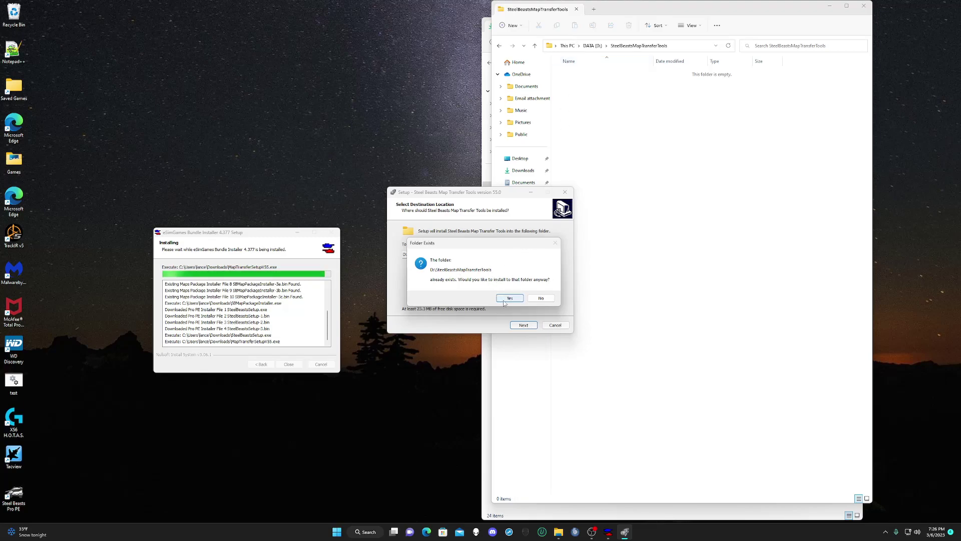
pyautogui.click(536, 299)
# Rename the SteelBeastsMapTransferTools folder on drive D back to SBMapTransferTools.
pyautogui.click(592, 45)
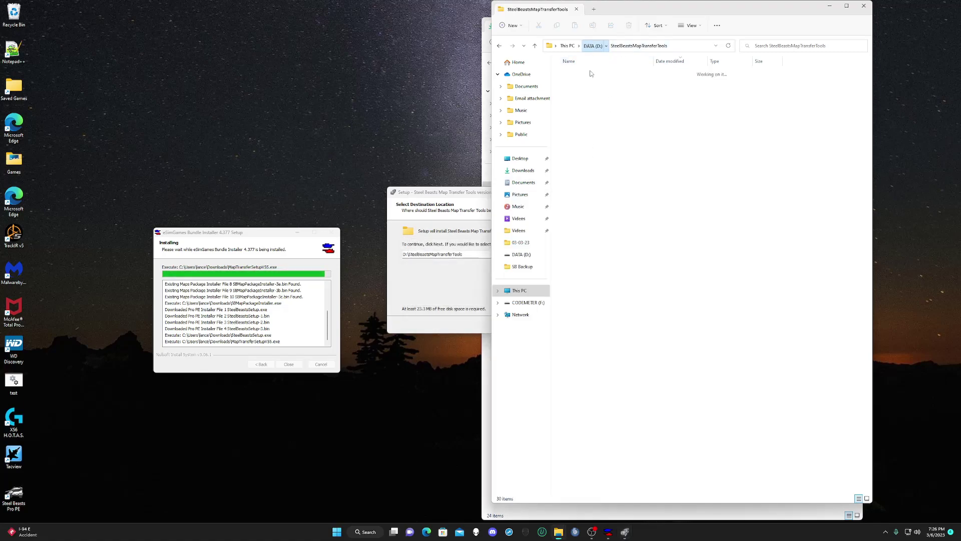
pyautogui.rightClick(589, 98)
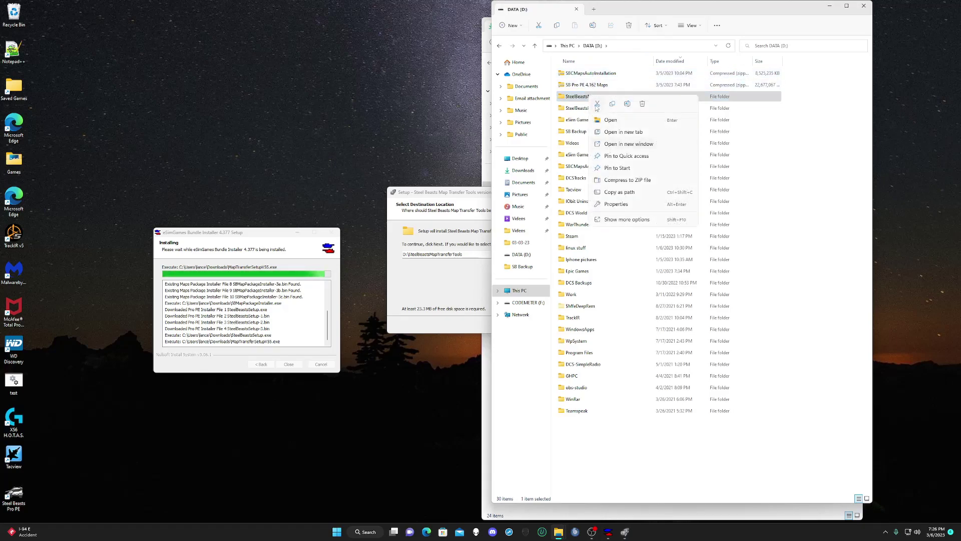
pyautogui.click(621, 105)
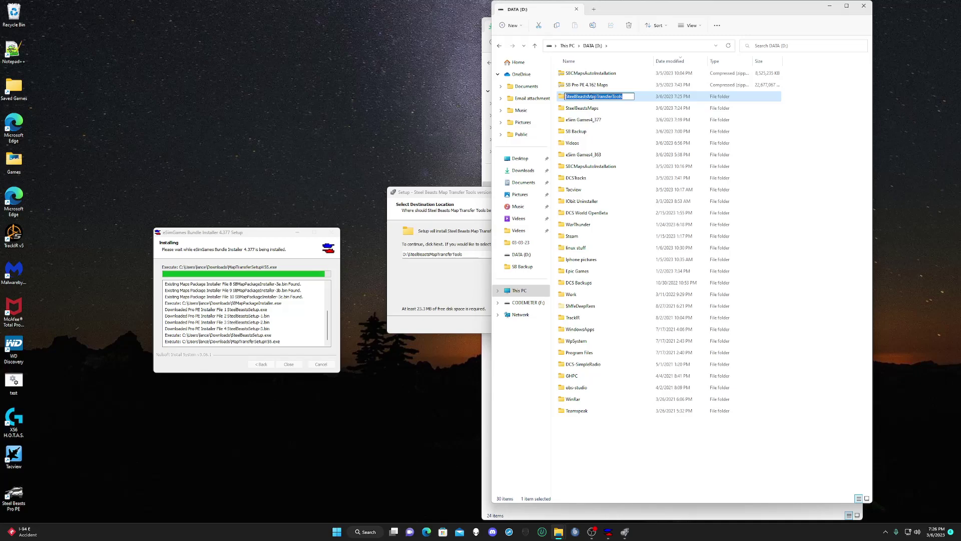
pyautogui.click(588, 97)
pyautogui.press('BackSpace')
pyautogui.press('BackSpace')
pyautogui.press('BackSpace')
pyautogui.press('BackSpace')
pyautogui.press('BackSpace')
pyautogui.click(576, 97)
pyautogui.press('BackSpace')
pyautogui.press('BackSpace')
pyautogui.press('BackSpace')
pyautogui.press('BackSpace')
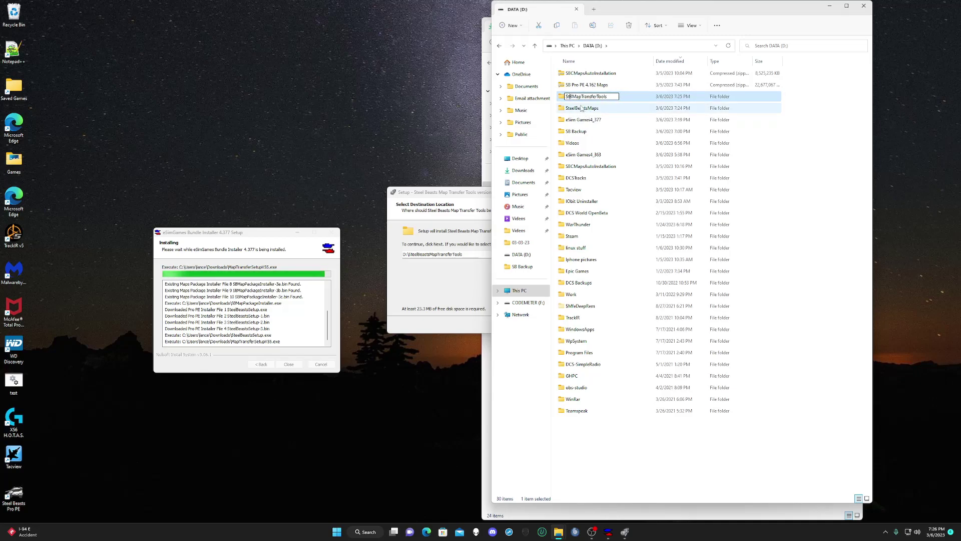
pyautogui.click(811, 118)
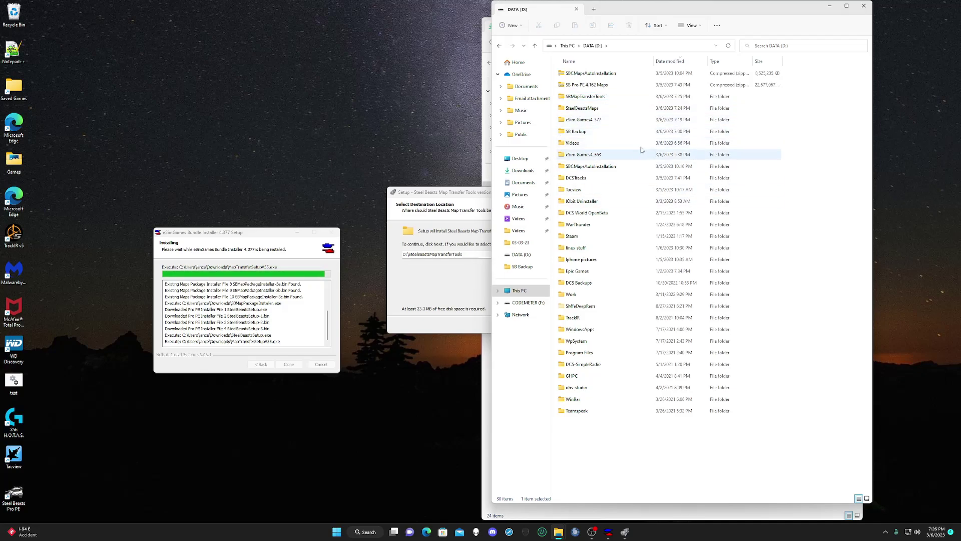
# Set the Map Transfer Tools destination to D:\SBMapTransferTools from the folder's copied path and accept installing into the existing folder.
pyautogui.doubleClick(652, 98)
pyautogui.click(668, 47)
pyautogui.hotkey('ctrl', 'c')
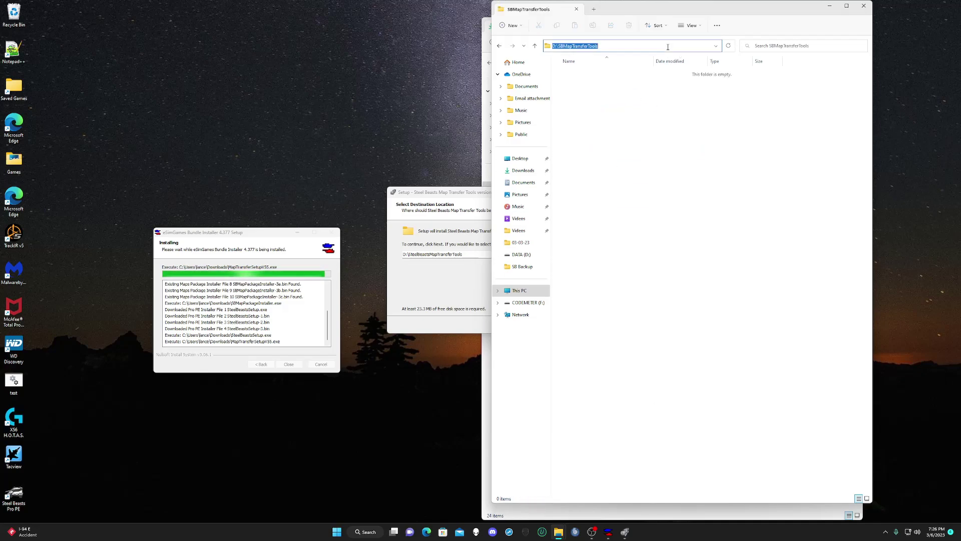
pyautogui.click(482, 193)
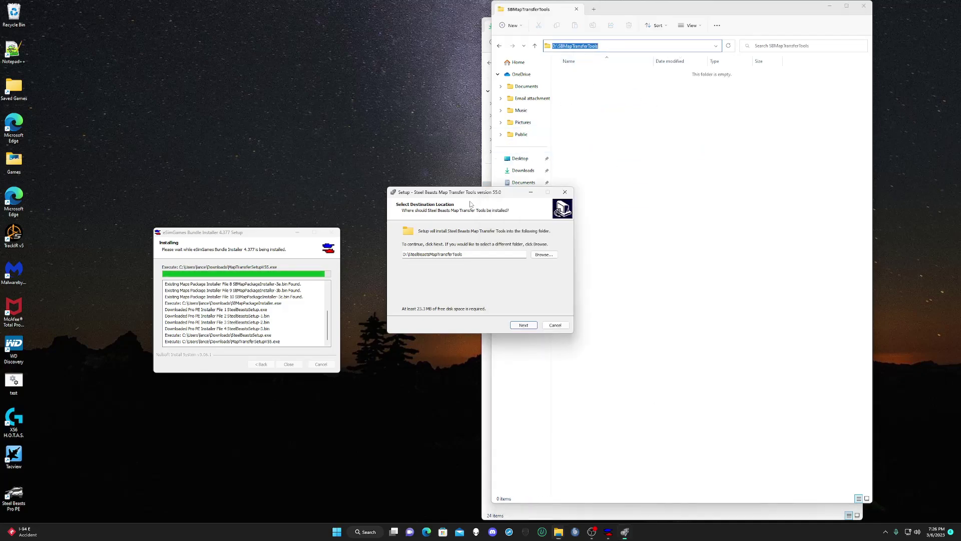
pyautogui.click(472, 256)
pyautogui.doubleClick(471, 256)
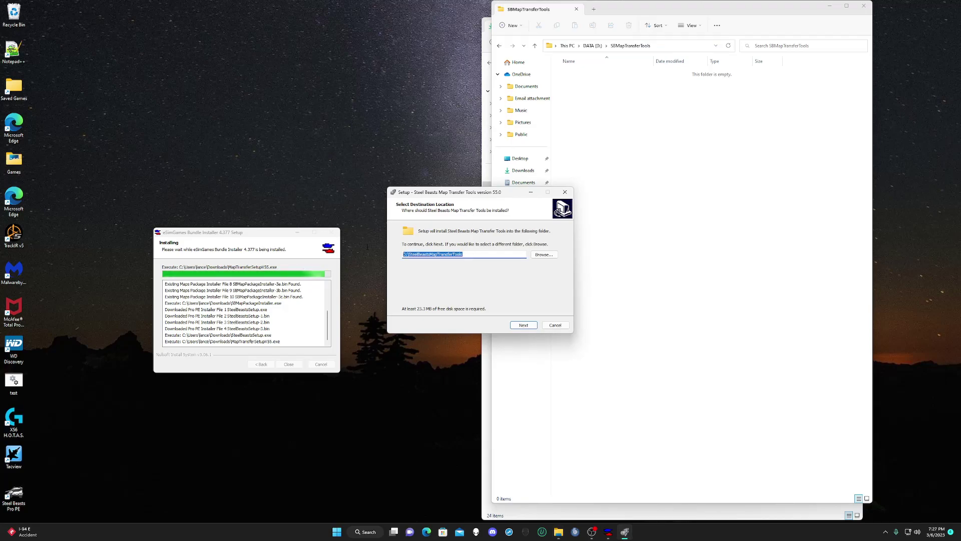
pyautogui.hotkey('ctrl', 'v')
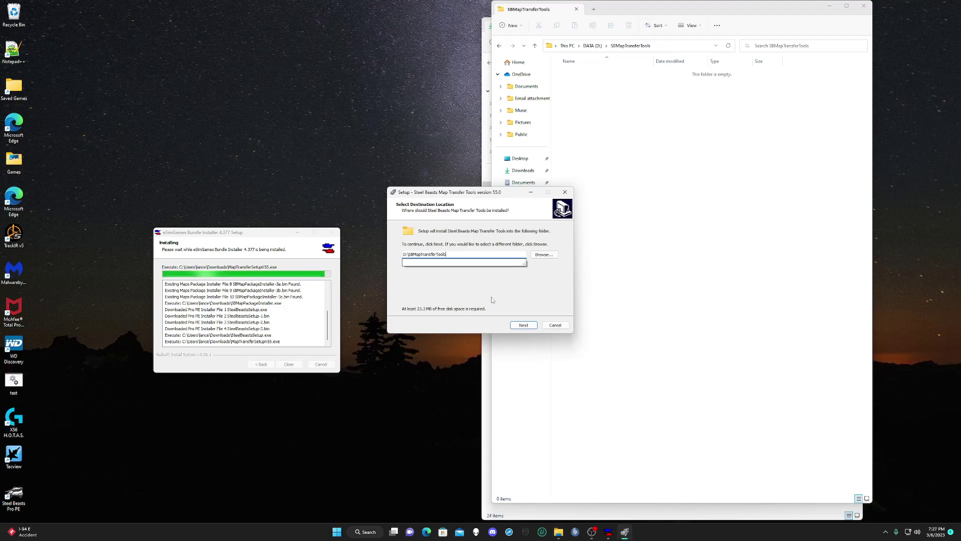
pyautogui.click(521, 325)
pyautogui.click(511, 298)
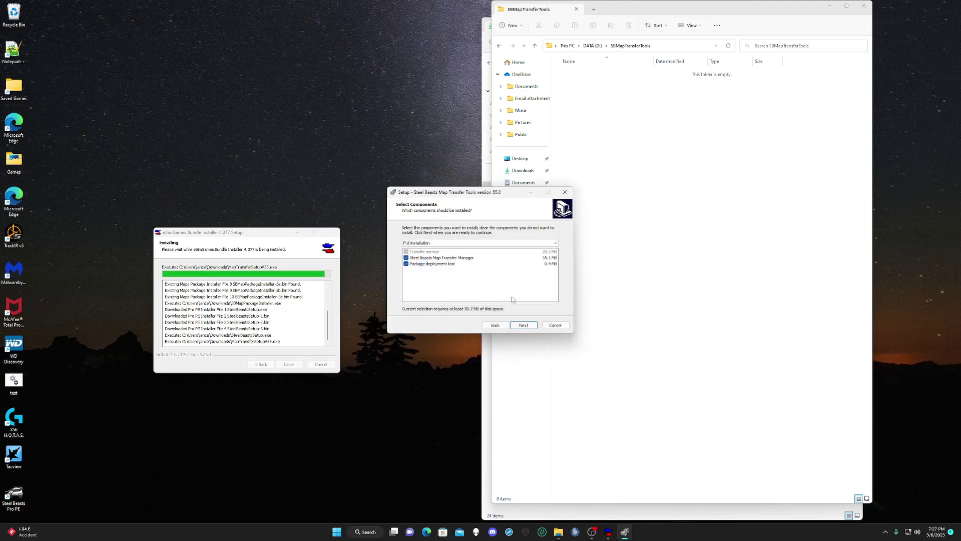
# Install the Map Transfer Tools as a full installation with a desktop shortcut, then finish both the tools setup and the bundle installer.
pyautogui.click(529, 328)
pyautogui.click(421, 252)
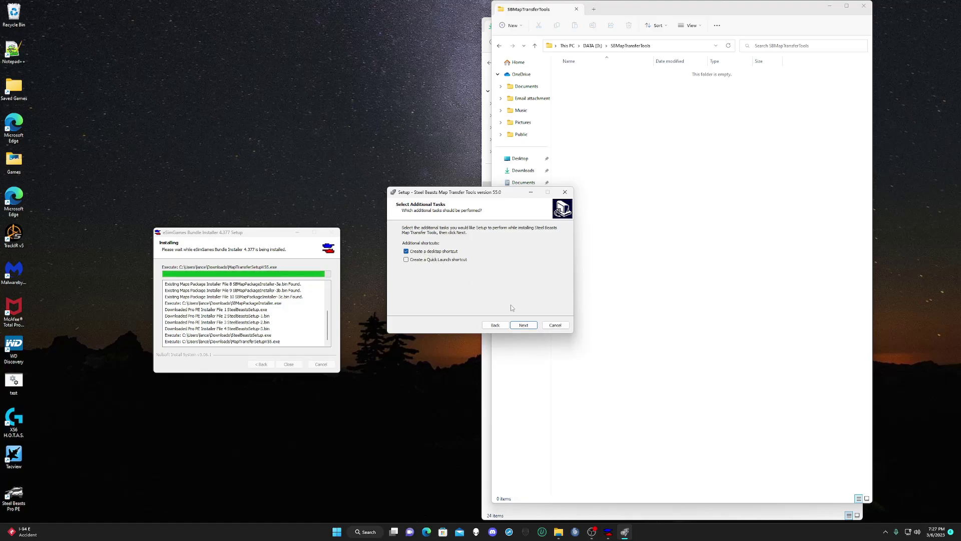
pyautogui.click(534, 326)
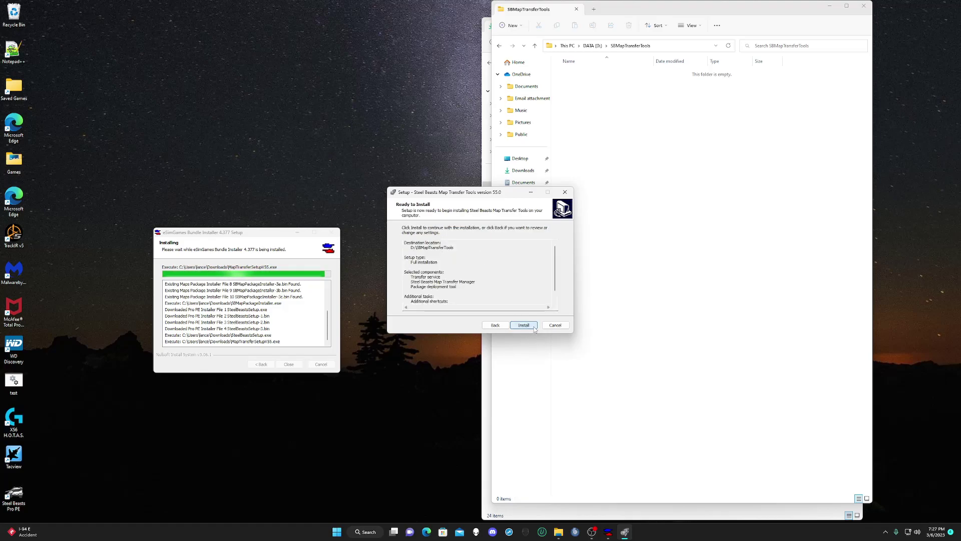
pyautogui.click(534, 328)
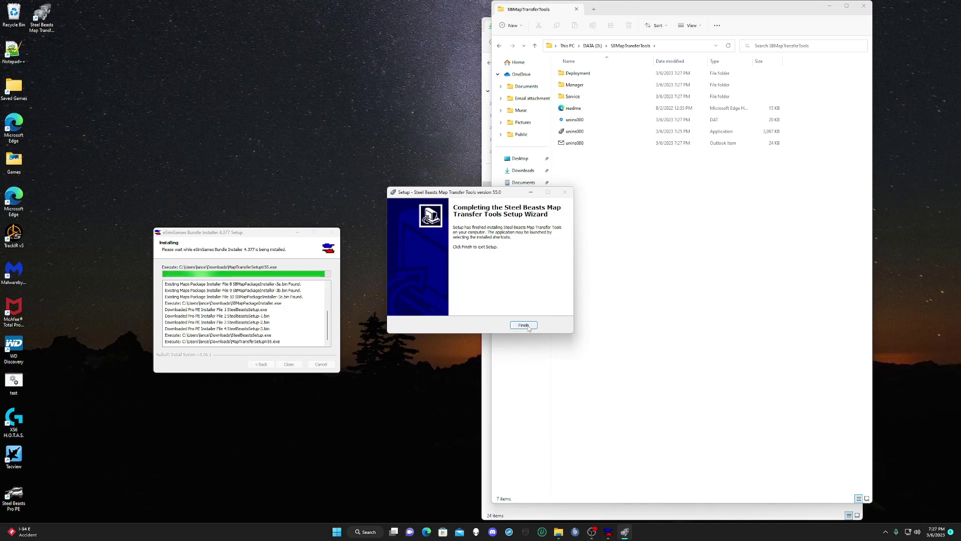
pyautogui.click(528, 326)
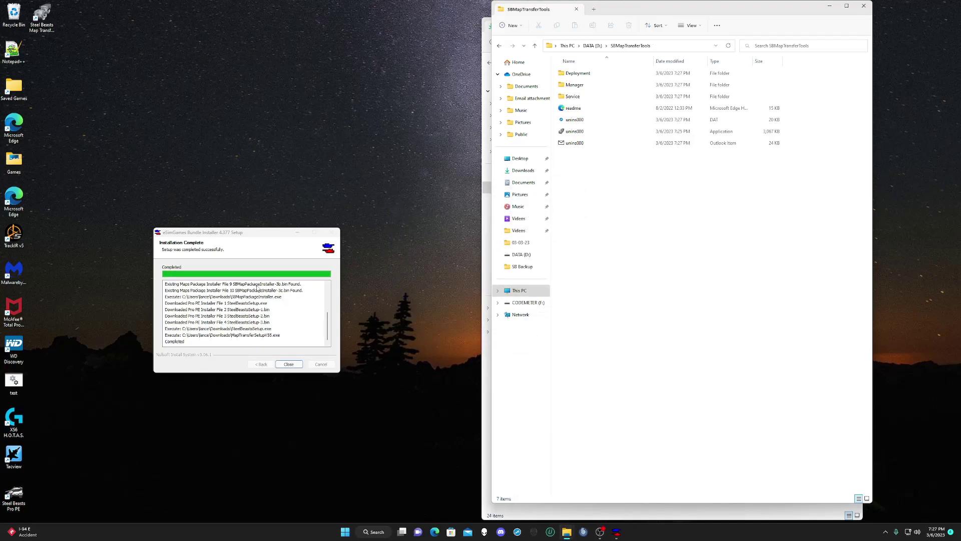
pyautogui.click(288, 364)
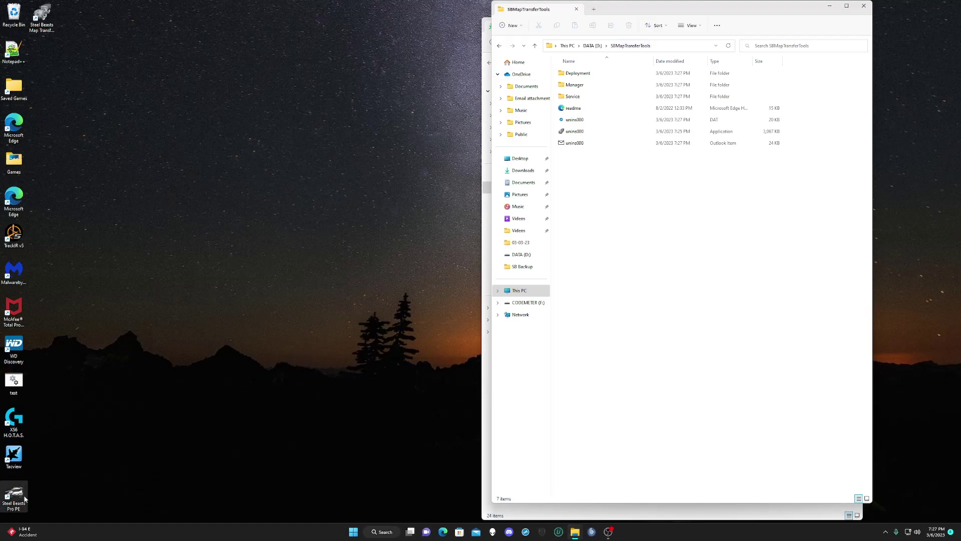
# Move the Steel Beasts Pro PE desktop shortcut below the Map Transfer one and rename it Steel Beasts Pro PE4_377, granting administrator permission.
pyautogui.moveTo(19, 502); pyautogui.dragTo(47, 57)
pyautogui.rightClick(47, 57)
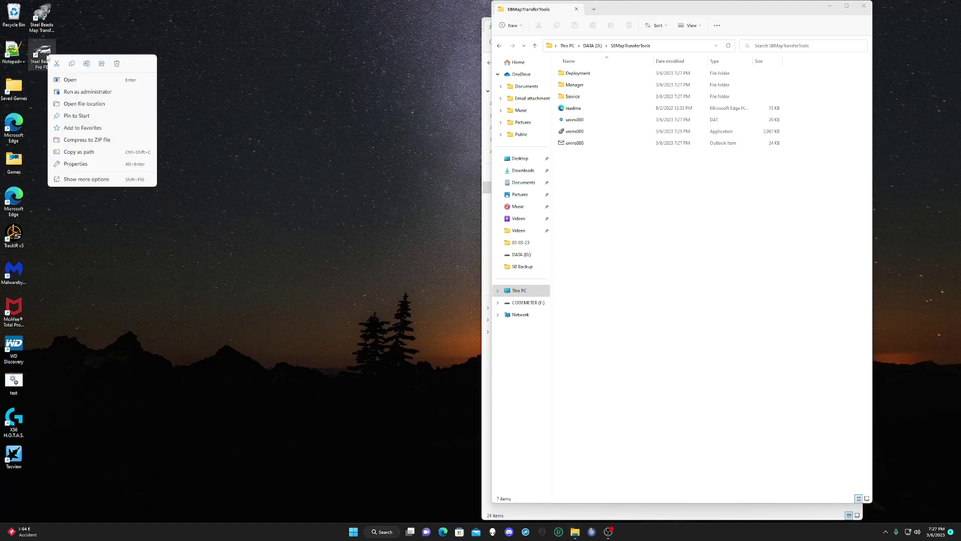
pyautogui.click(86, 63)
pyautogui.click(49, 67)
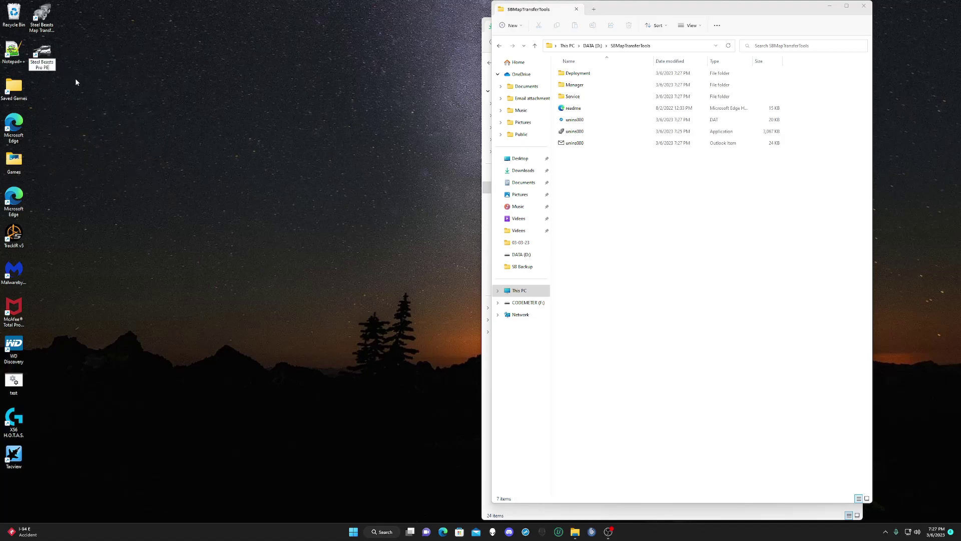
pyautogui.write('4_377')
pyautogui.press('Return')
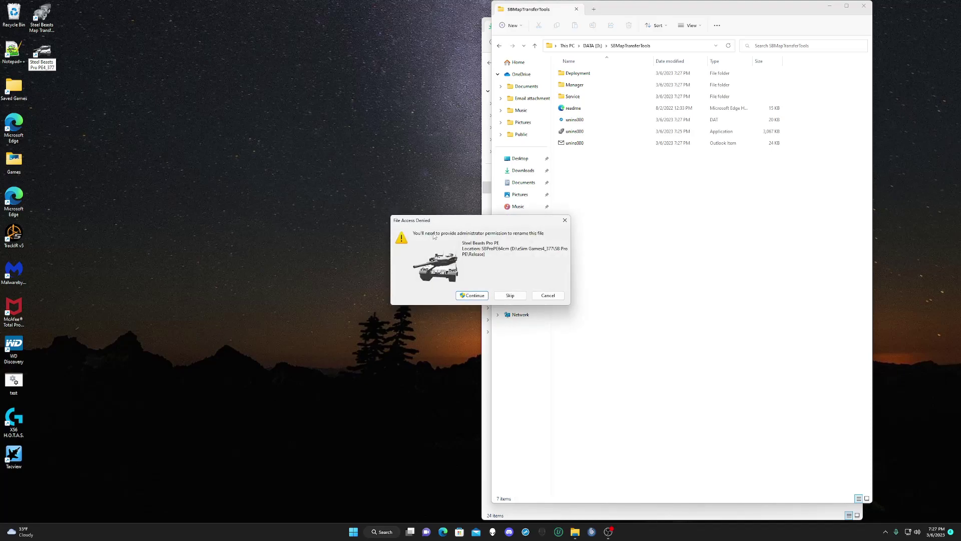
pyautogui.click(457, 294)
pyautogui.moveTo(75, 79); pyautogui.dragTo(100, 69)
pyautogui.rightClick(99, 69)
pyautogui.click(70, 64)
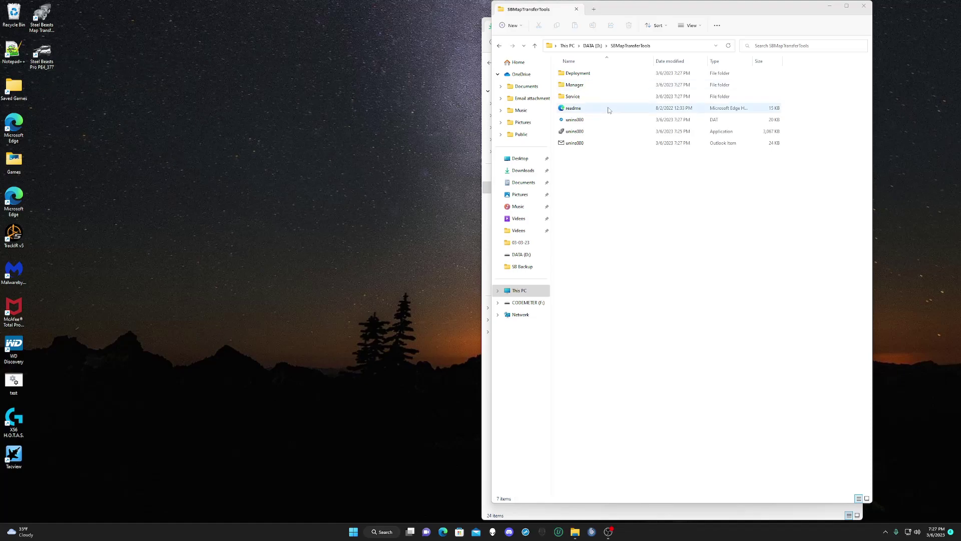
# Copy update SB control.hkf from D:\SB Backup into the Documents\eSim Games\Steel Beasts\export folder.
pyautogui.click(594, 45)
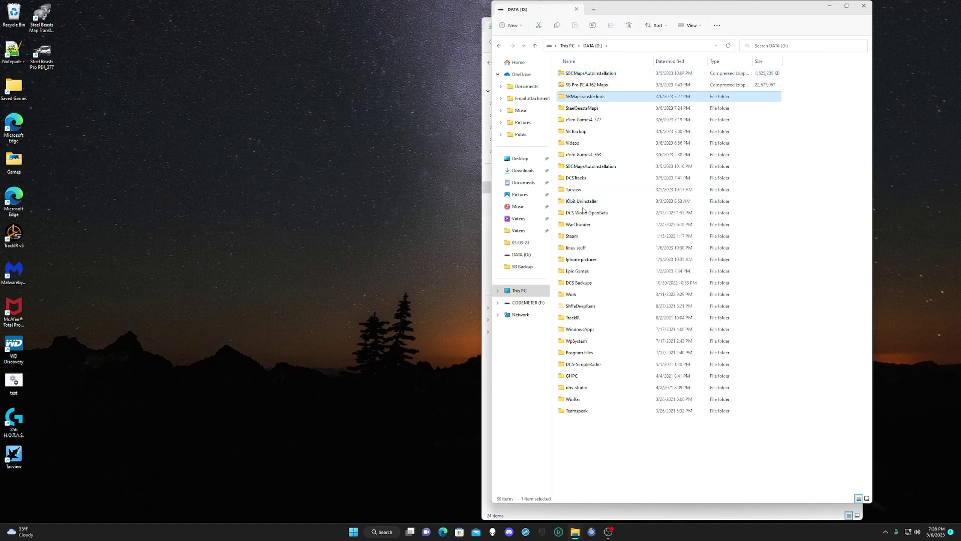
pyautogui.click(828, 13)
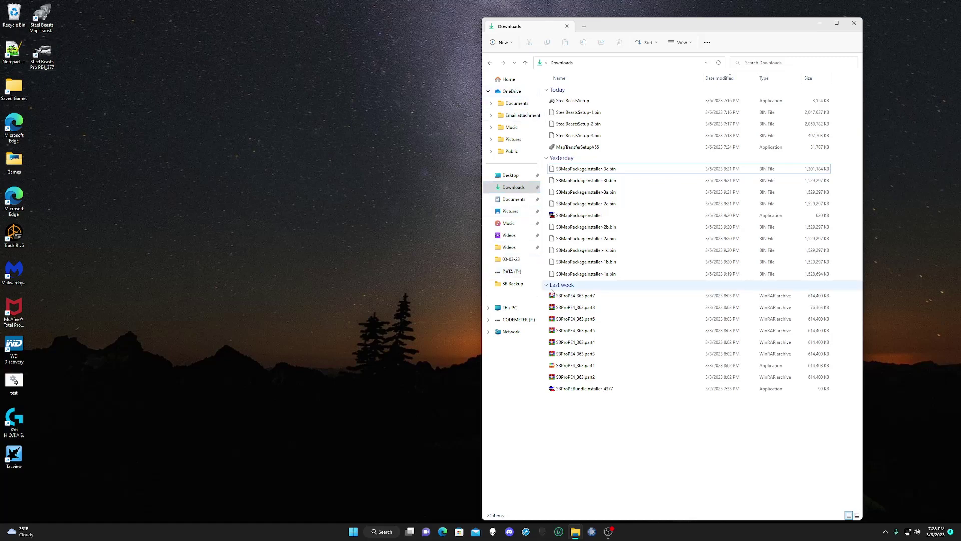
pyautogui.click(514, 271)
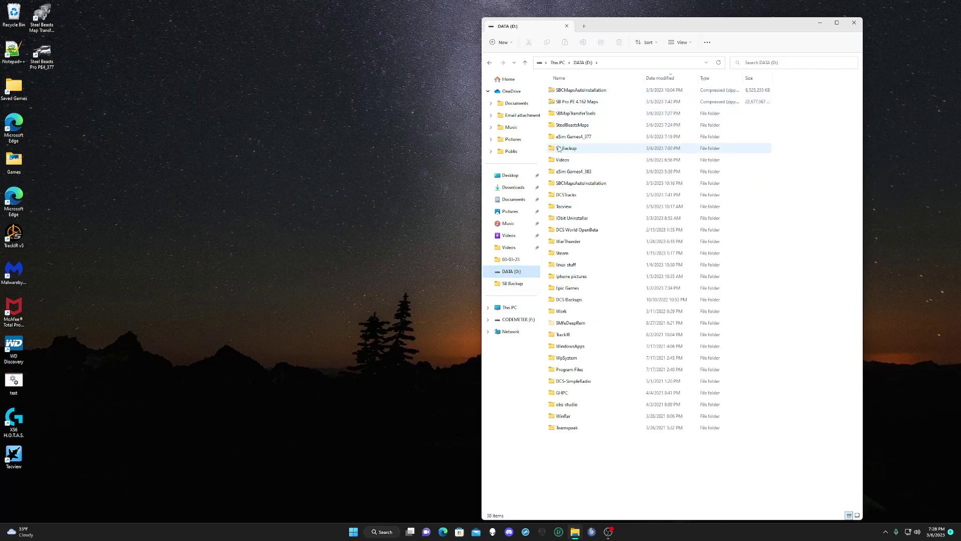
pyautogui.doubleClick(567, 148)
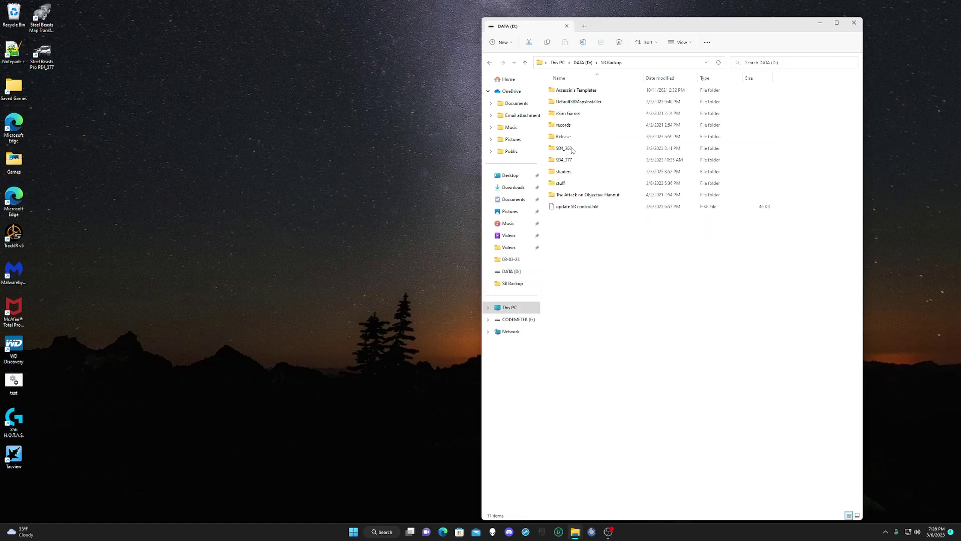
pyautogui.rightClick(573, 209)
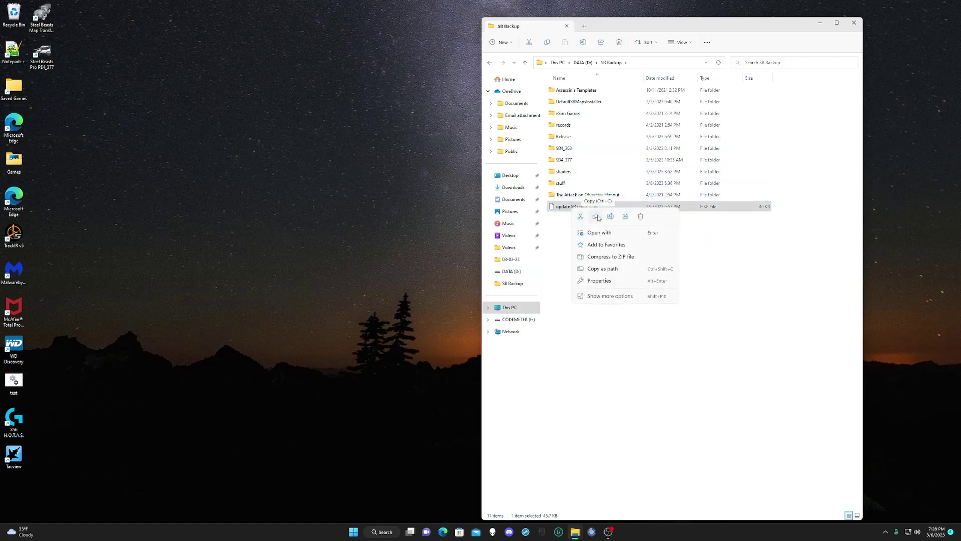
pyautogui.click(595, 217)
pyautogui.click(514, 199)
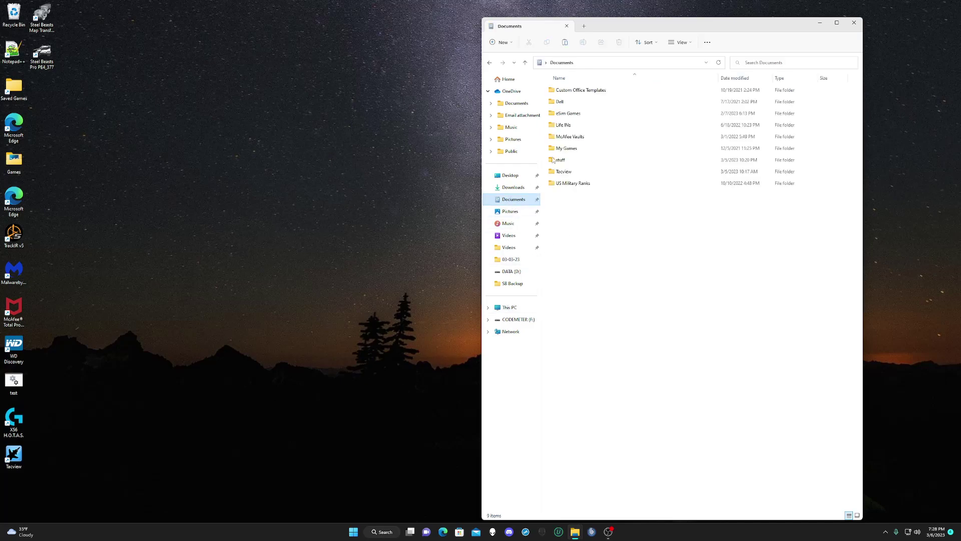
pyautogui.doubleClick(562, 114)
pyautogui.doubleClick(579, 90)
pyautogui.doubleClick(563, 101)
pyautogui.rightClick(586, 279)
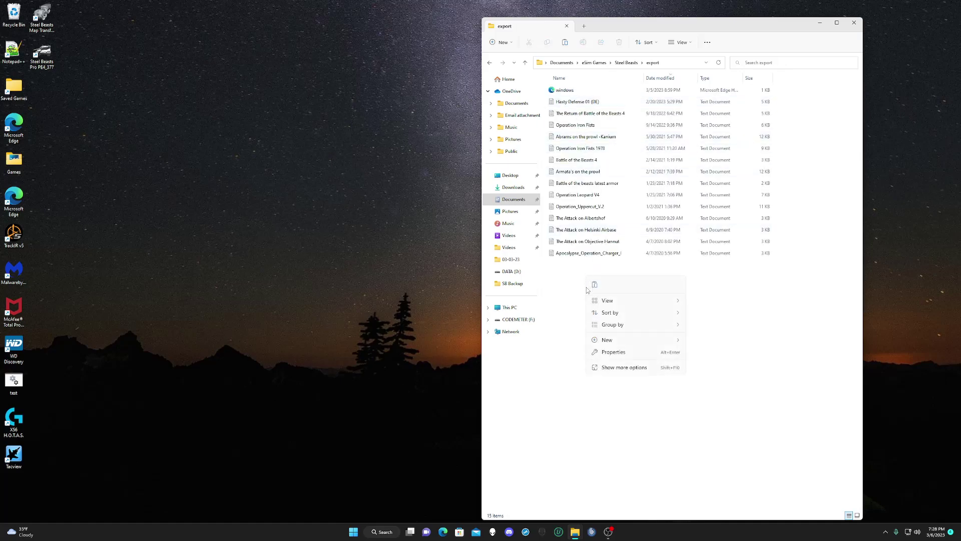
pyautogui.click(594, 285)
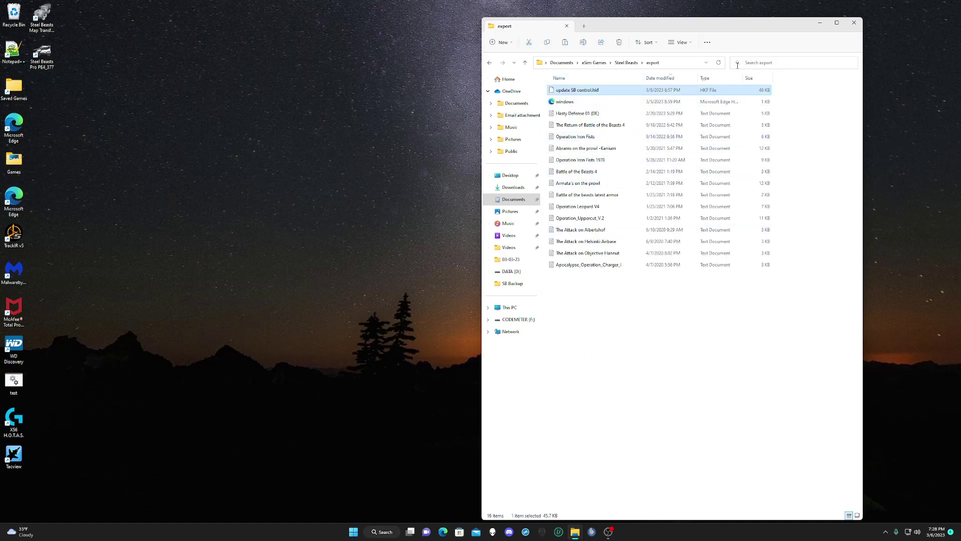
pyautogui.click(821, 24)
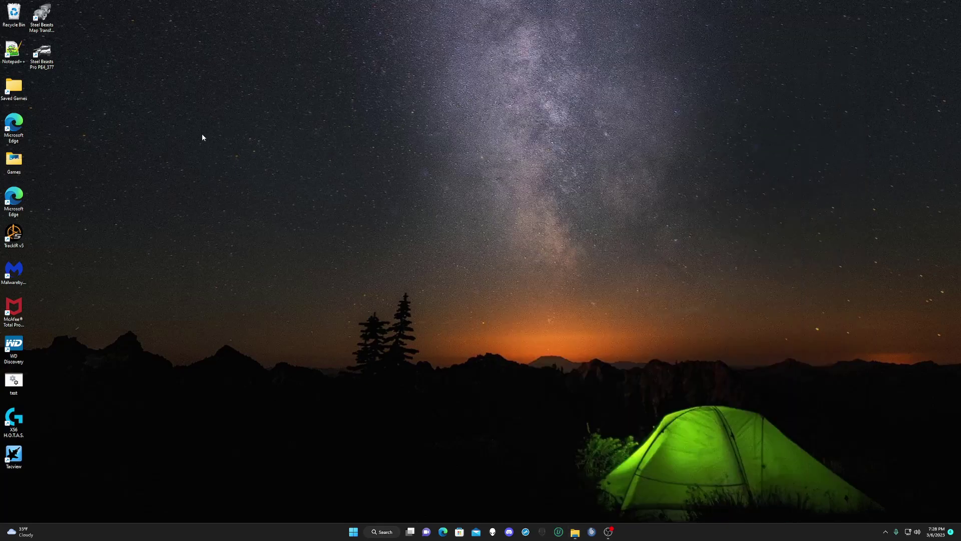
# Launch Steel Beasts Pro PE4_377 and import the control settings from update SB control.hkf, accepting the controls.
pyautogui.doubleClick(38, 52)
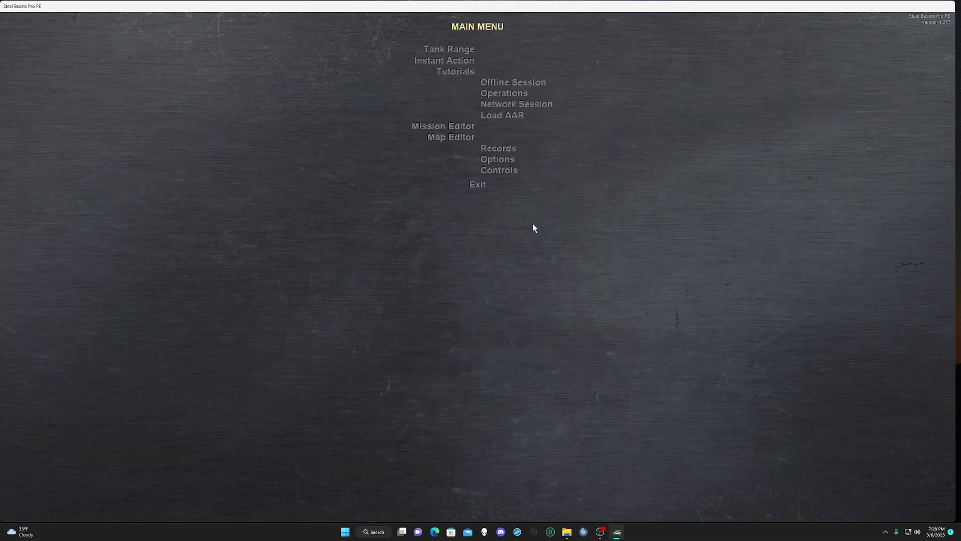
pyautogui.click(488, 171)
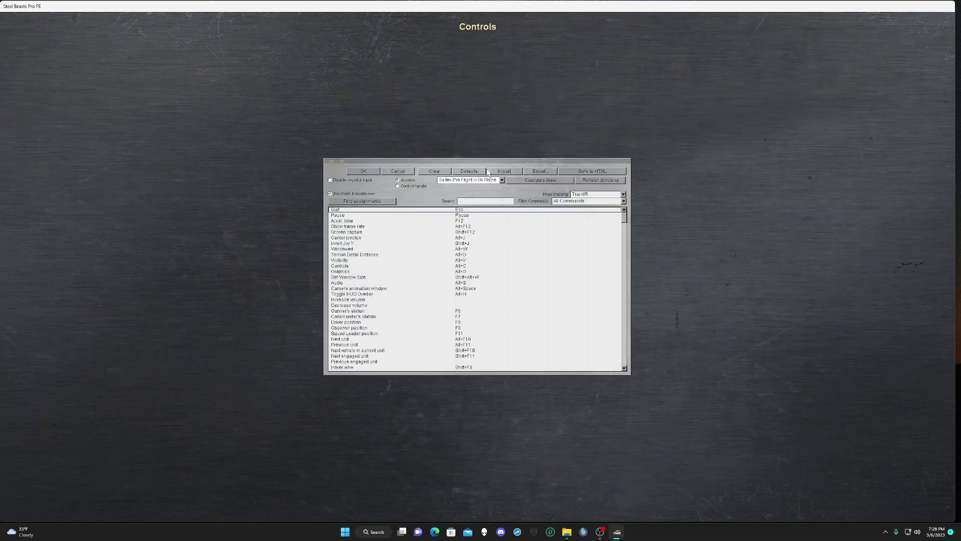
pyautogui.click(501, 171)
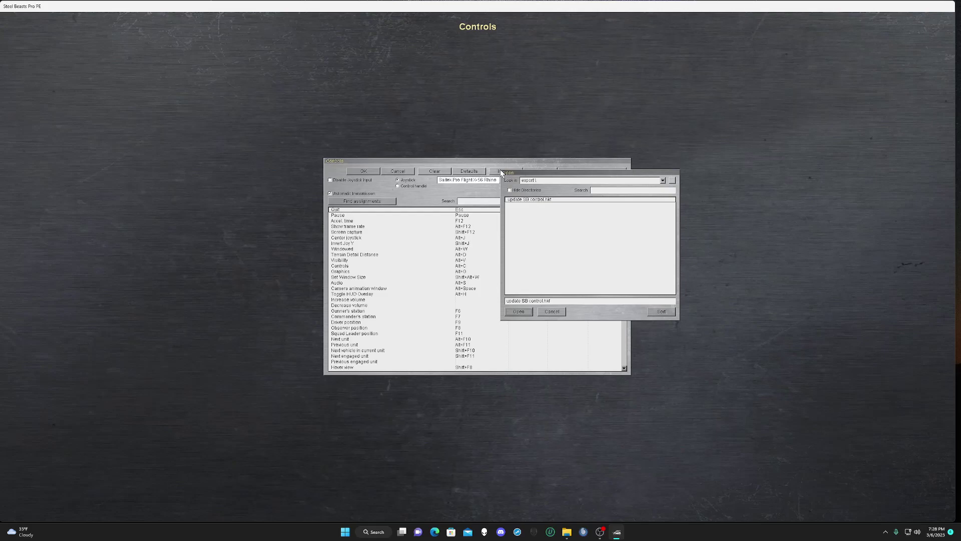
pyautogui.doubleClick(539, 199)
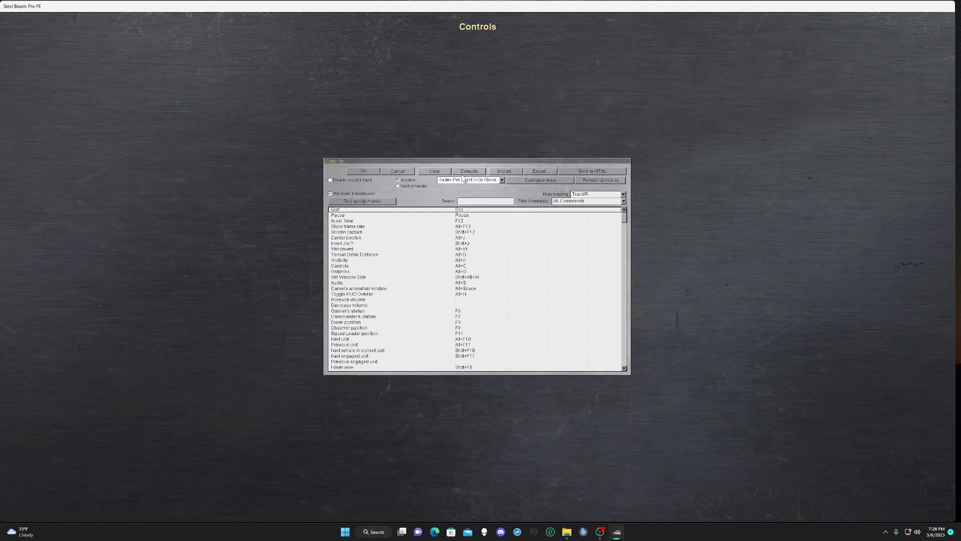
pyautogui.click(505, 171)
pyautogui.click(526, 202)
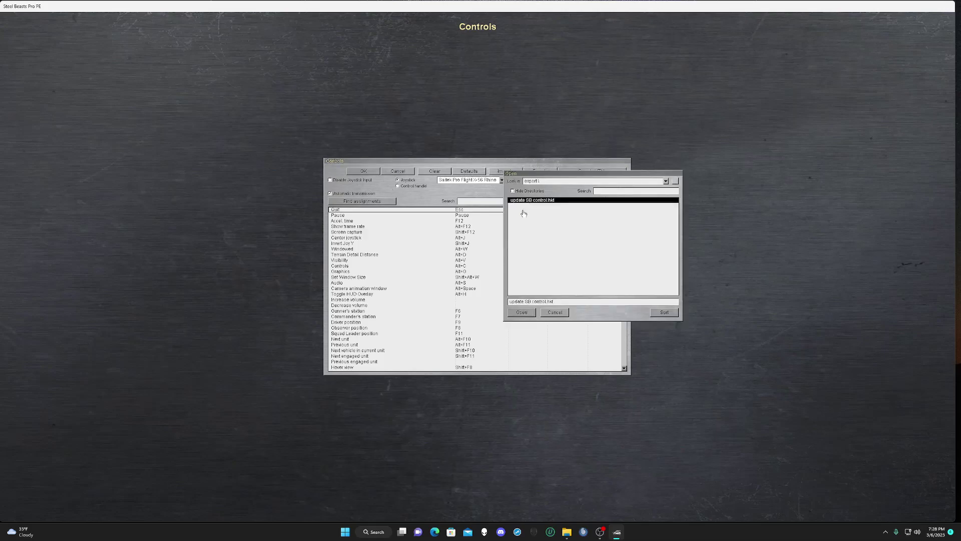
pyautogui.click(518, 312)
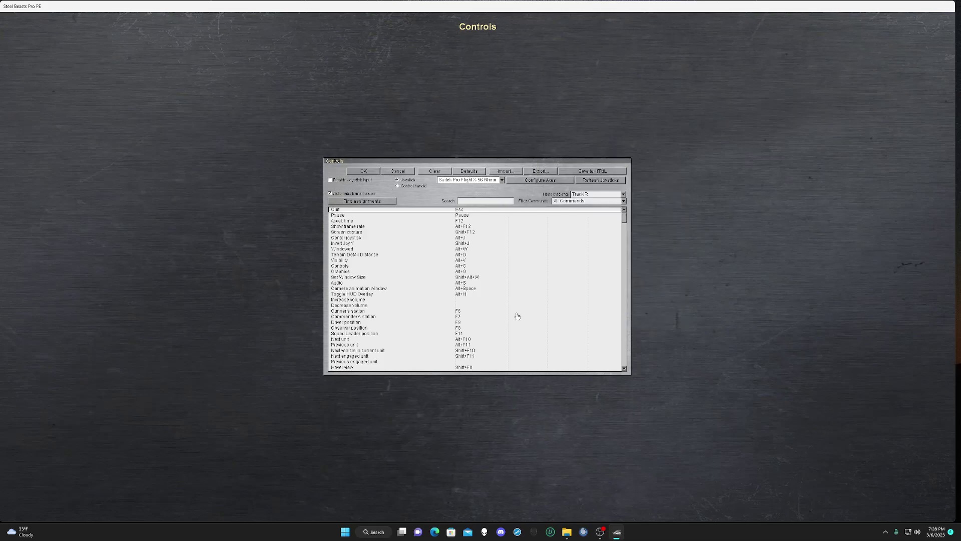
pyautogui.click(362, 171)
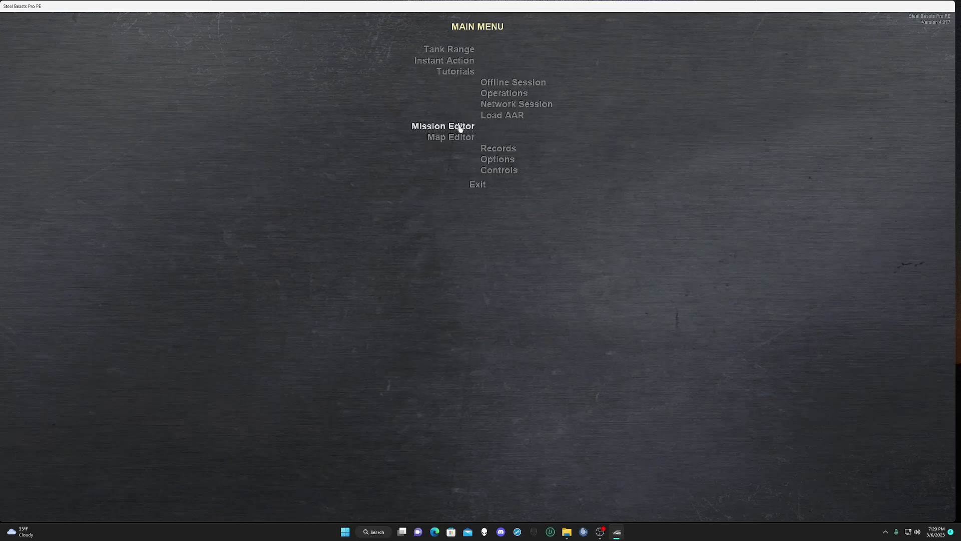
# Check the map package folder path in the game's file path options without changing it, then exit Steel Beasts.
pyautogui.click(489, 161)
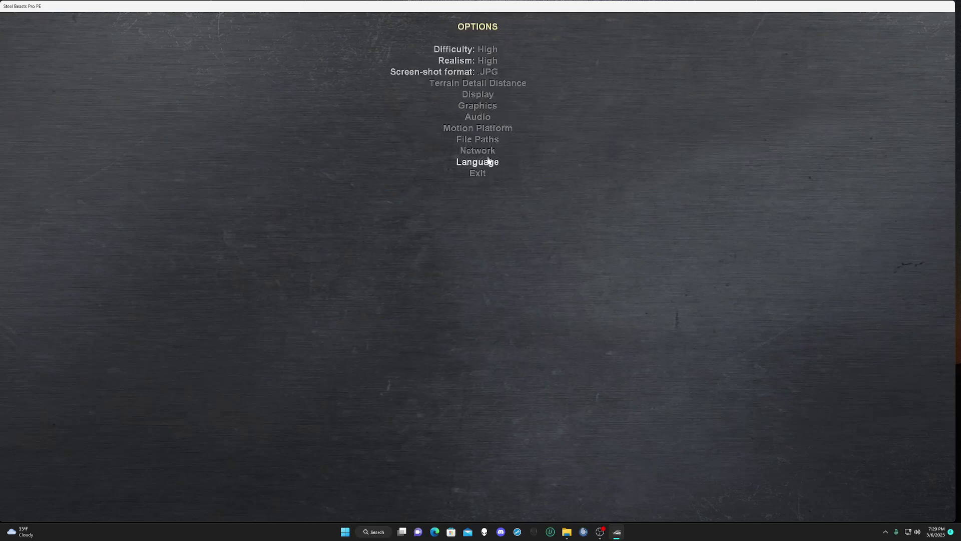
pyautogui.click(478, 139)
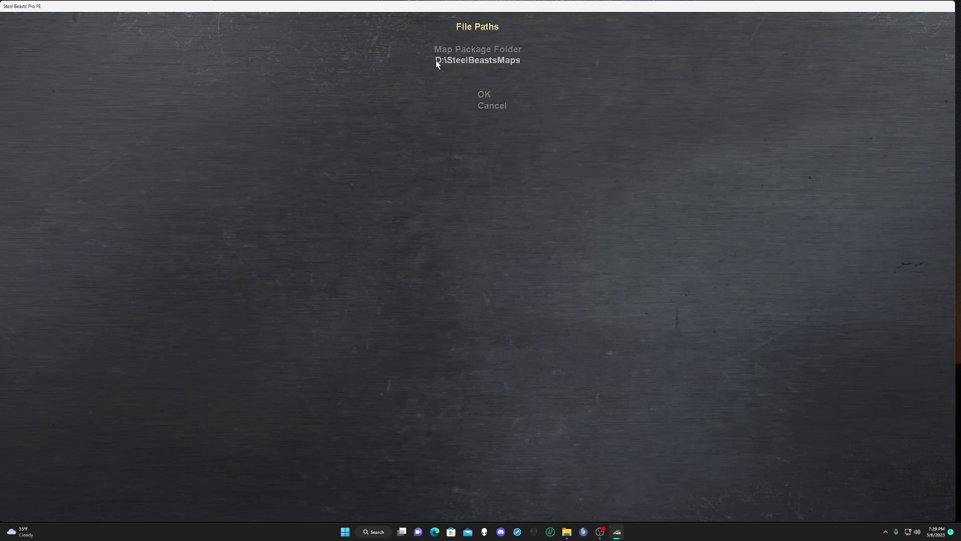
pyautogui.click(483, 105)
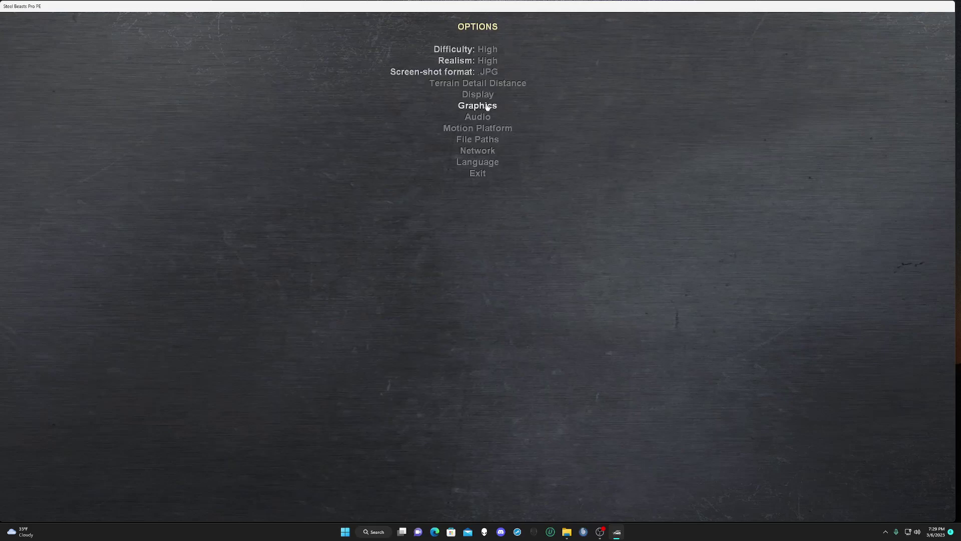
pyautogui.click(475, 178)
pyautogui.click(478, 188)
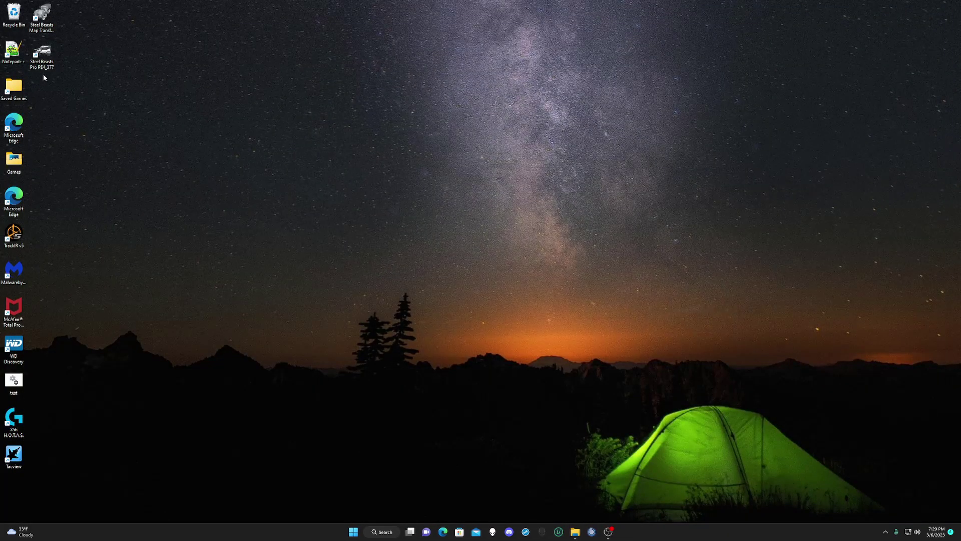
# Delete the SBProPEBundleInstaller_4377 application from the Downloads folder.
pyautogui.moveTo(572, 537)
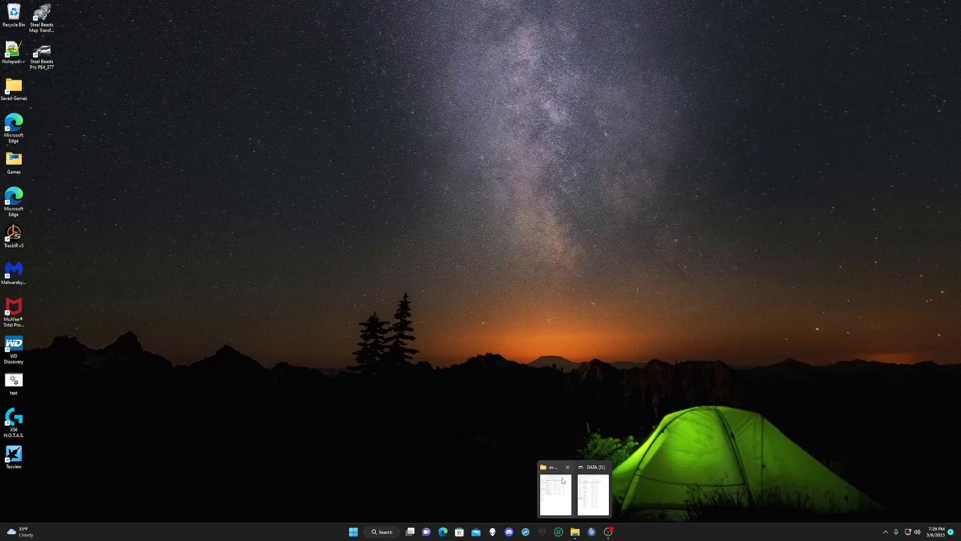
pyautogui.click(555, 493)
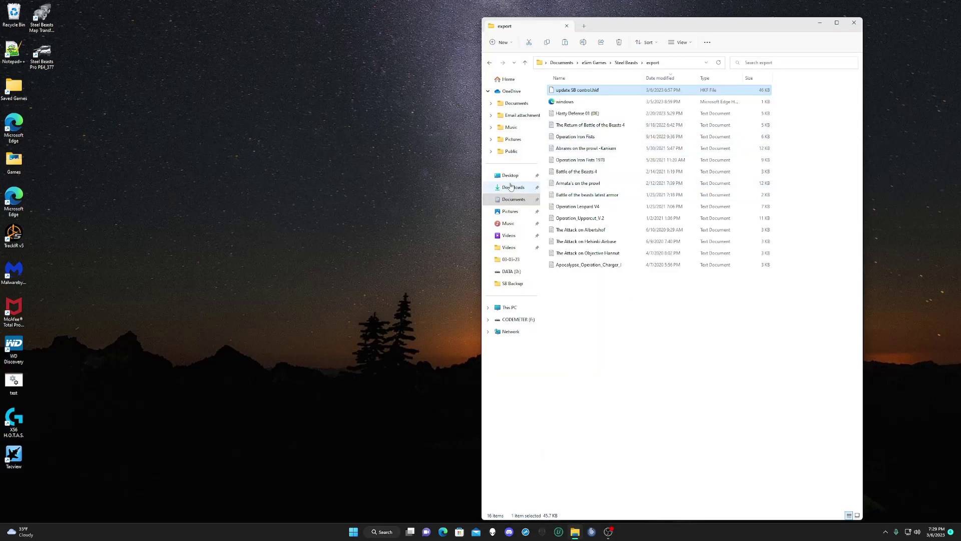
pyautogui.click(512, 188)
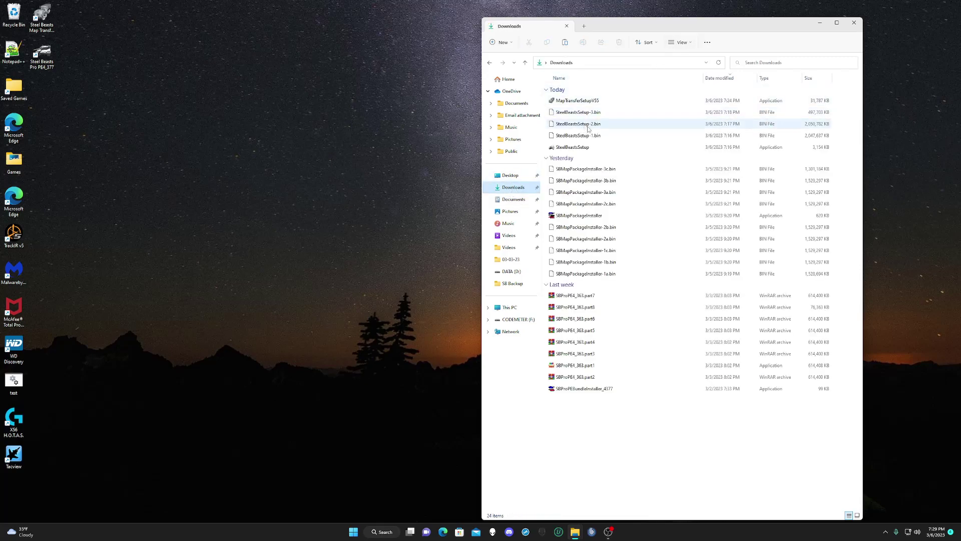
pyautogui.click(584, 390)
pyautogui.rightClick(584, 391)
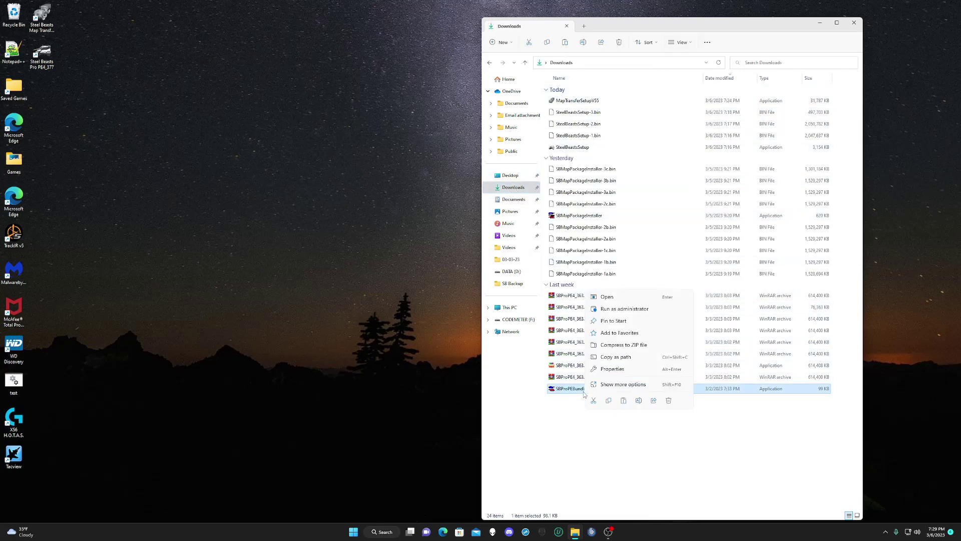
pyautogui.click(669, 401)
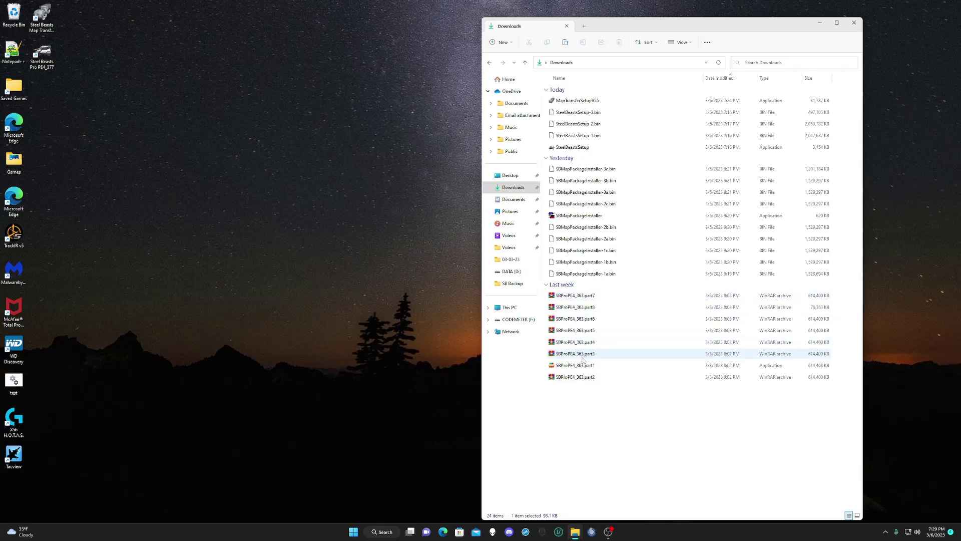
# Delete all files from MapTransferSetupV55 through SBMapPackageInstaller-1a.bin in Downloads, keeping the SBProPE4_363 parts.
pyautogui.click(589, 103)
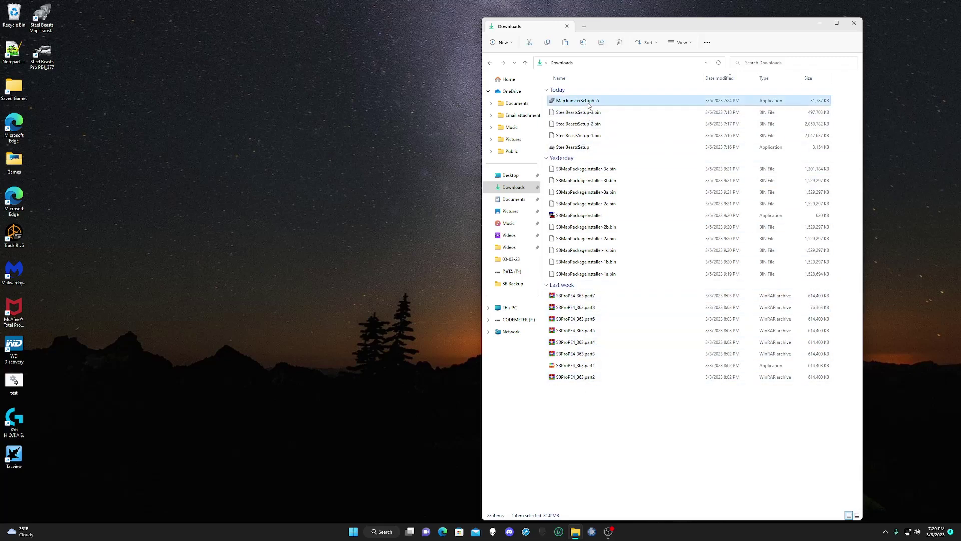
pyautogui.keyDown('shift'); pyautogui.click(595, 274); pyautogui.keyUp('shift')
pyautogui.rightClick(605, 253)
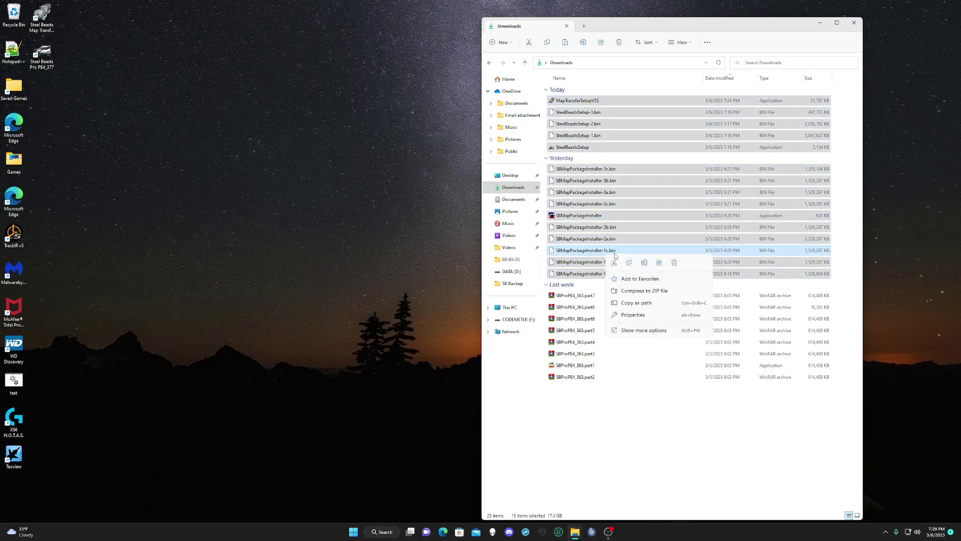
pyautogui.click(674, 262)
pyautogui.click(498, 203)
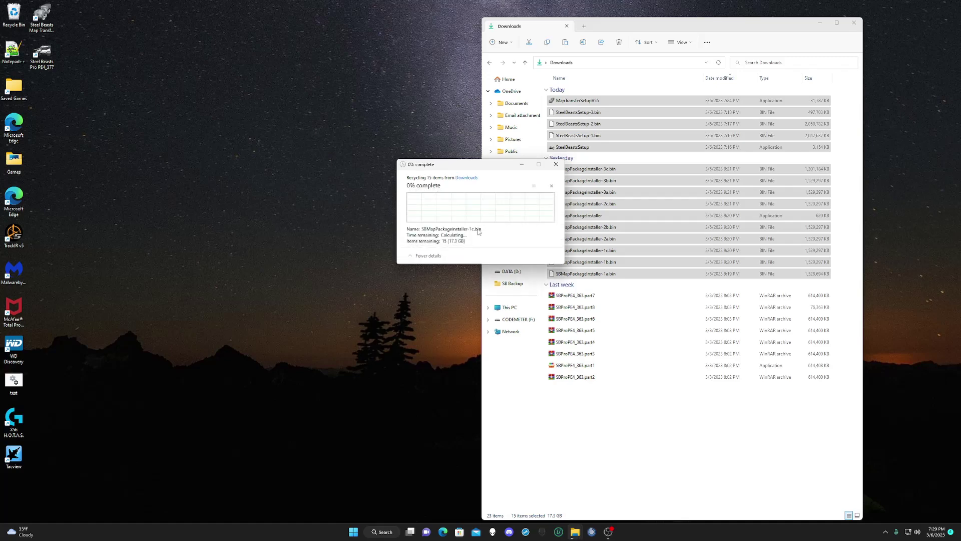
# Empty the Recycle Bin, confirming the permanent deletion.
pyautogui.rightClick(12, 15)
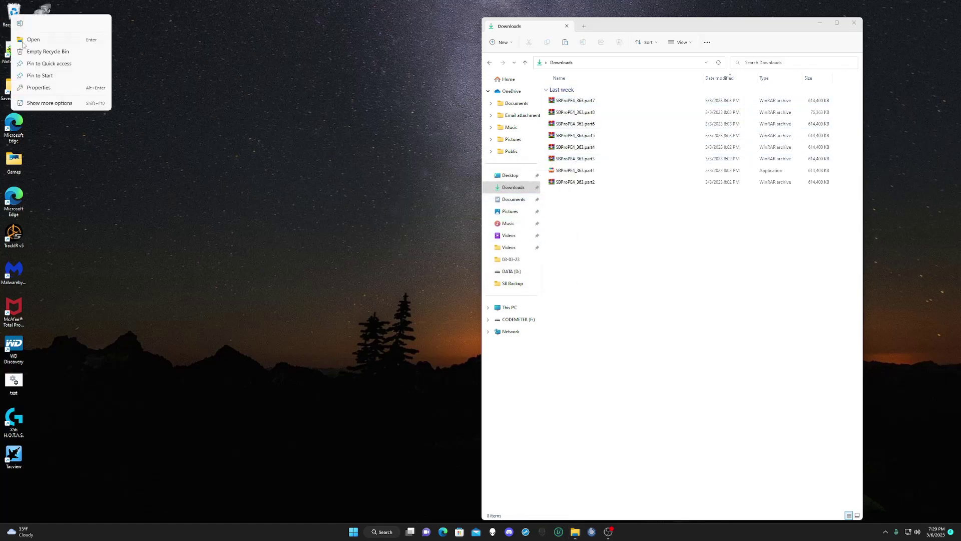
pyautogui.click(48, 51)
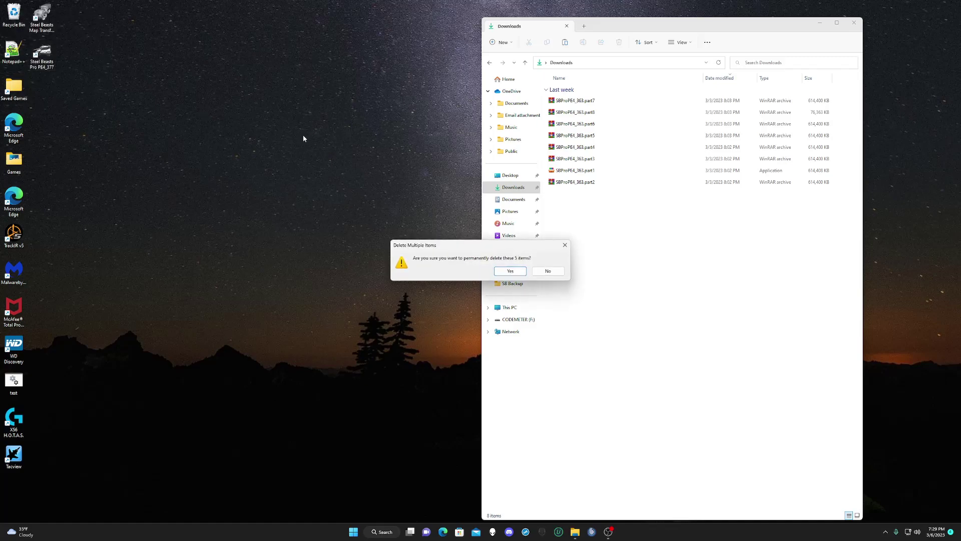
pyautogui.click(510, 271)
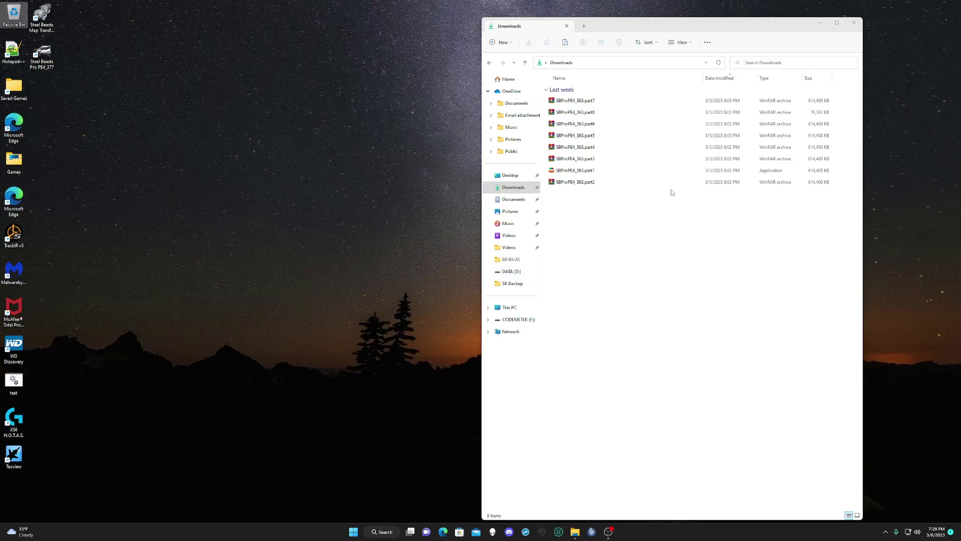
# Run the SBProPE4_363.part1 installer from Downloads and accept the Steel Beasts Pro PE 4.363 license agreement.
pyautogui.doubleClick(581, 171)
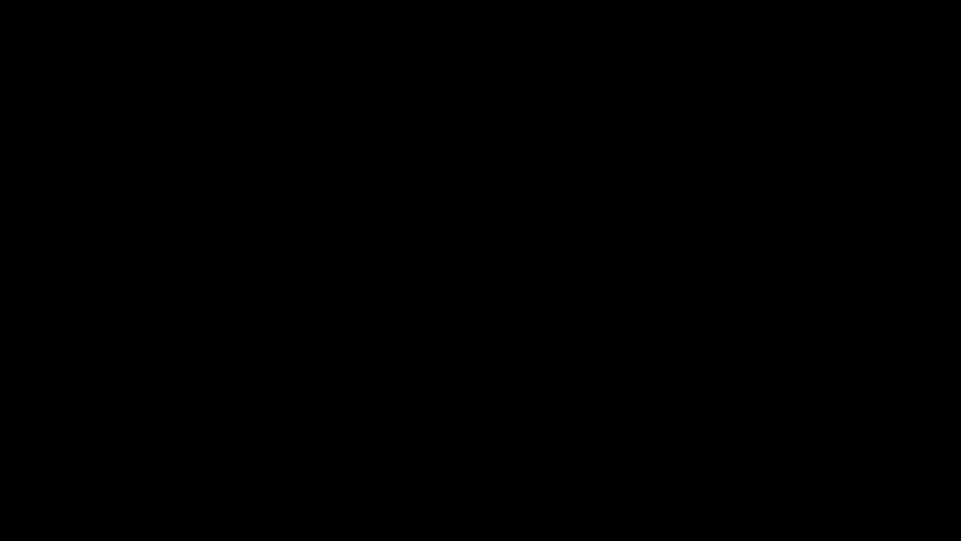
pyautogui.click(470, 328)
pyautogui.click(430, 302)
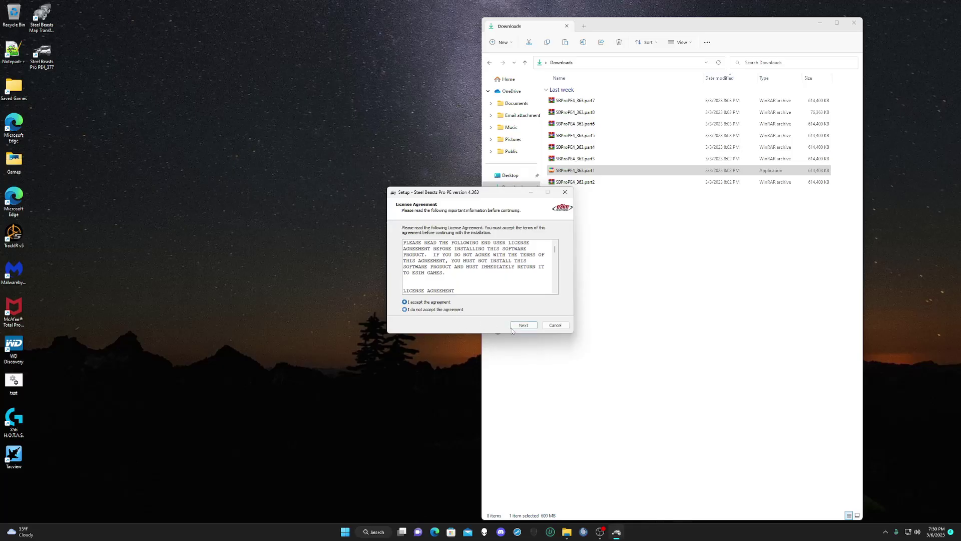
pyautogui.click(523, 325)
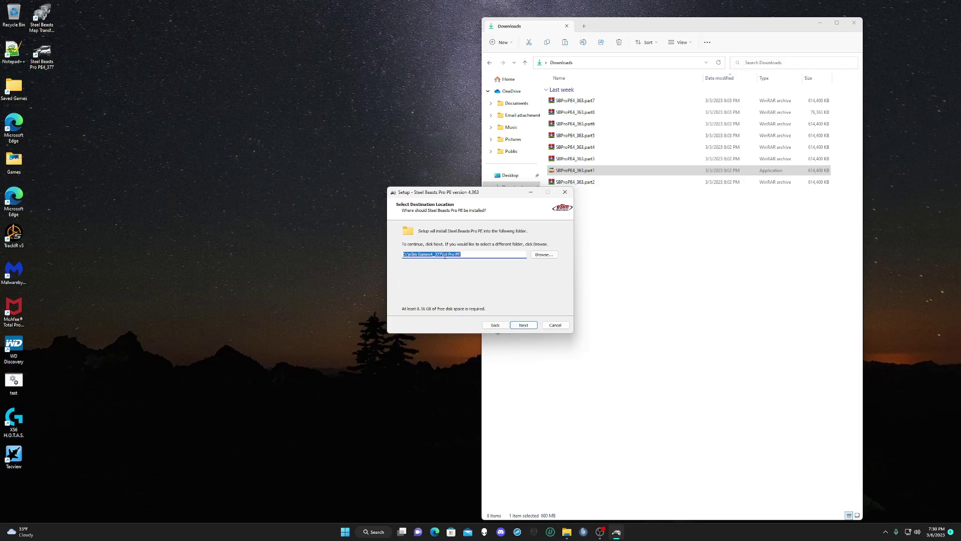
# Set the installation destination to D:\eSim Games4_363\SB Pro PE by choosing the eSim Games4_363 folder.
pyautogui.click(547, 256)
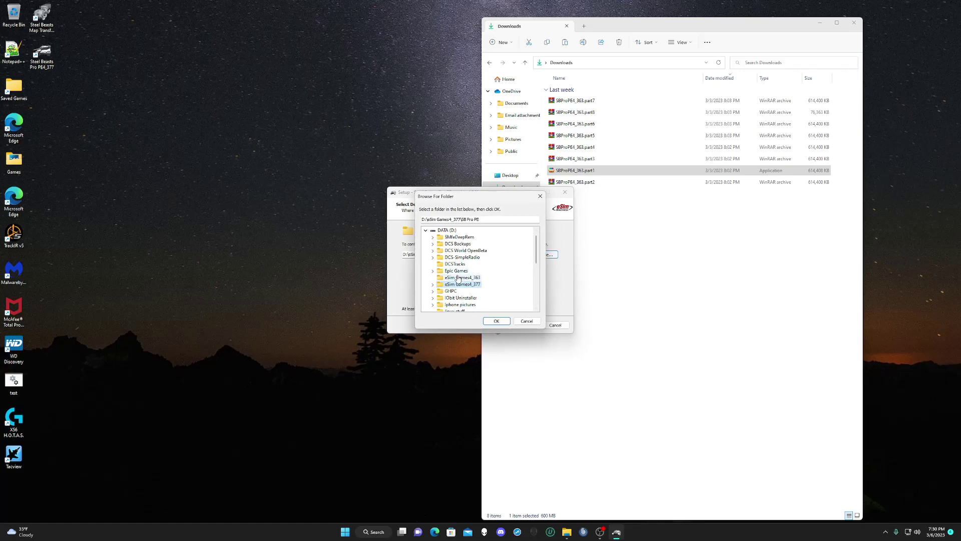
pyautogui.click(457, 278)
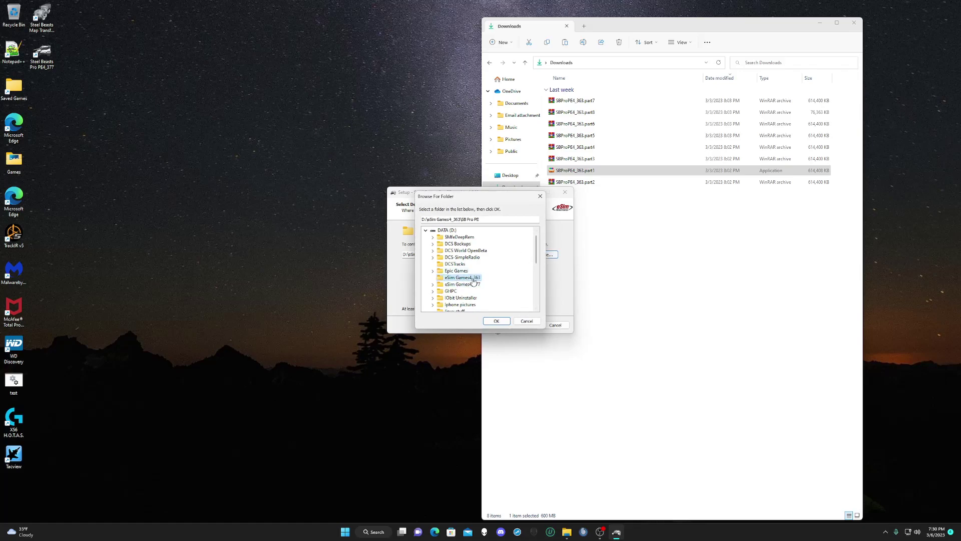
pyautogui.click(496, 321)
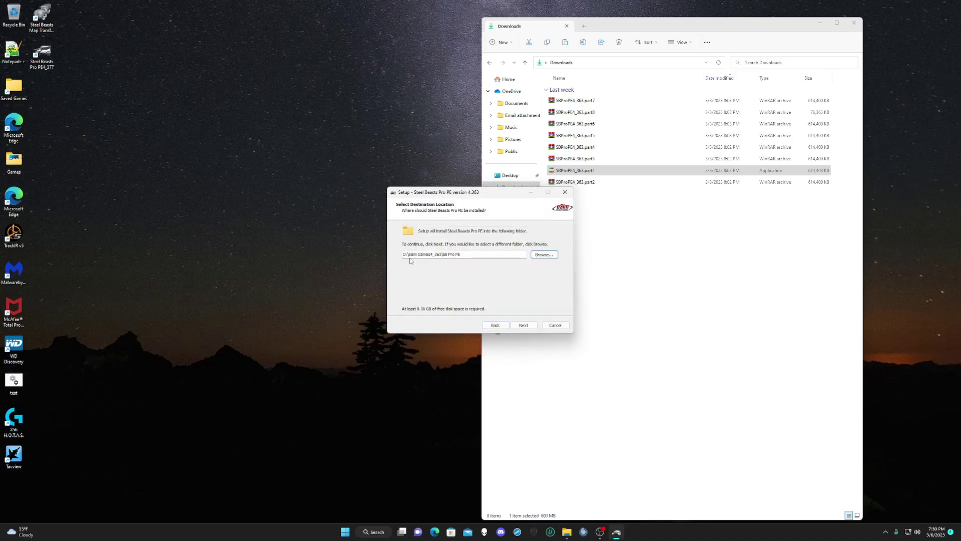
pyautogui.click(524, 325)
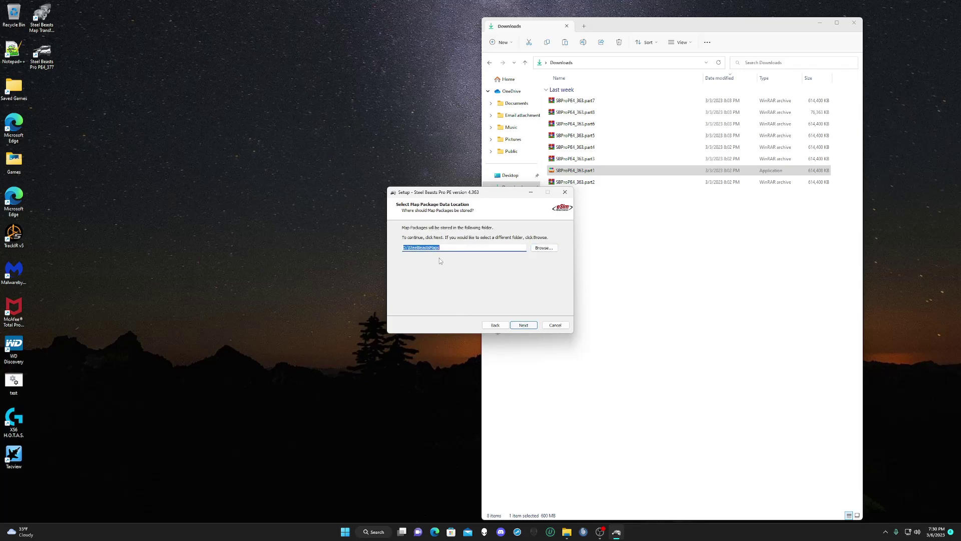
# Keep the D:\SteelBeastsMaps map package folder and full installation, disable the Quick Launch shortcut, and start the installation.
pyautogui.click(442, 247)
pyautogui.click(532, 328)
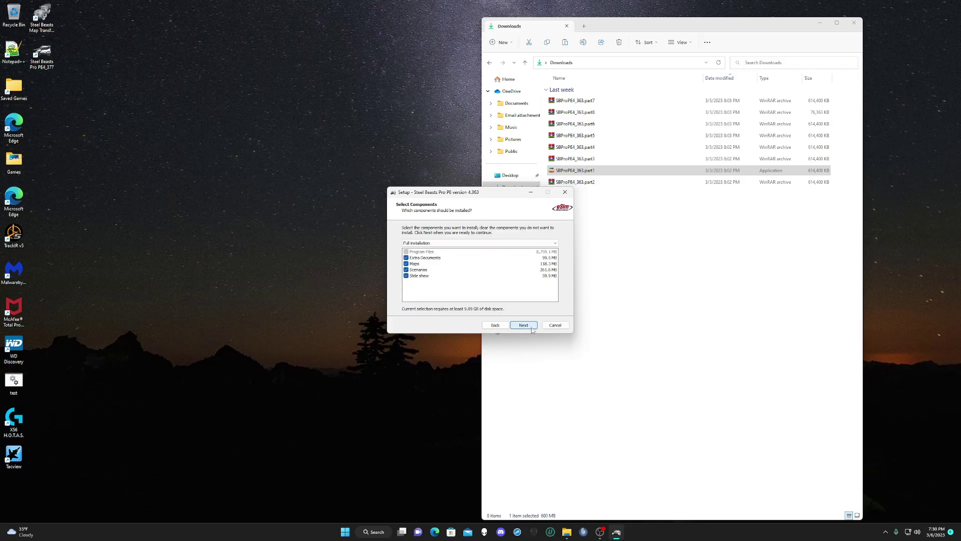
pyautogui.click(533, 329)
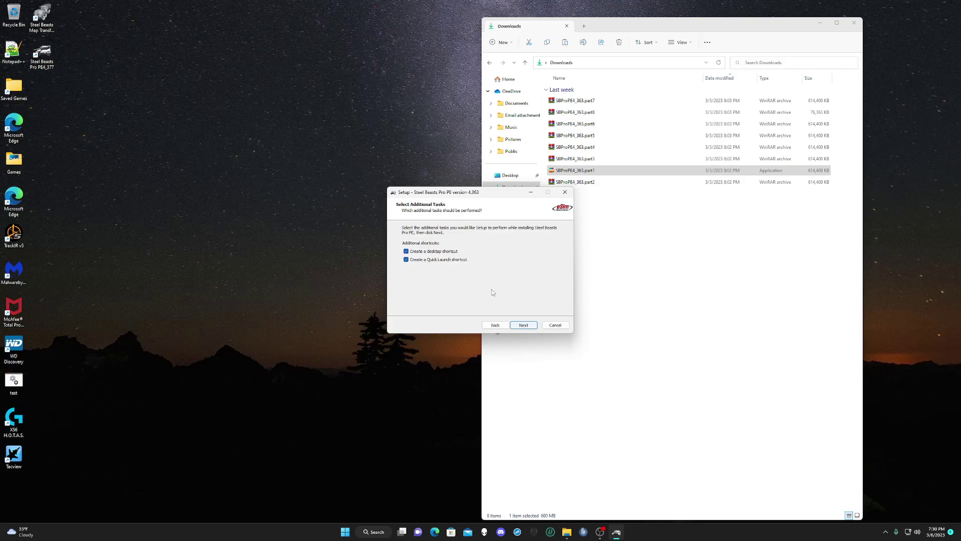
pyautogui.click(407, 261)
pyautogui.click(532, 326)
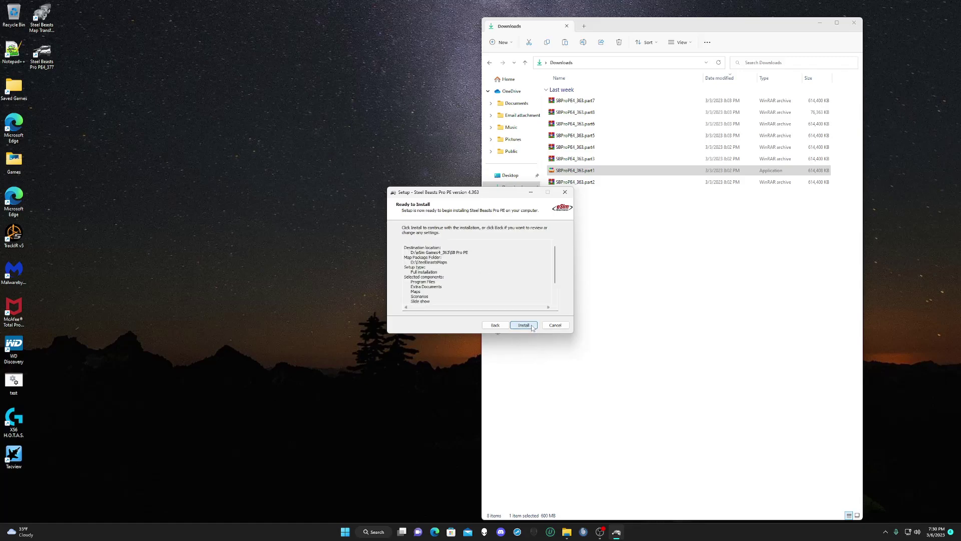
pyautogui.click(524, 326)
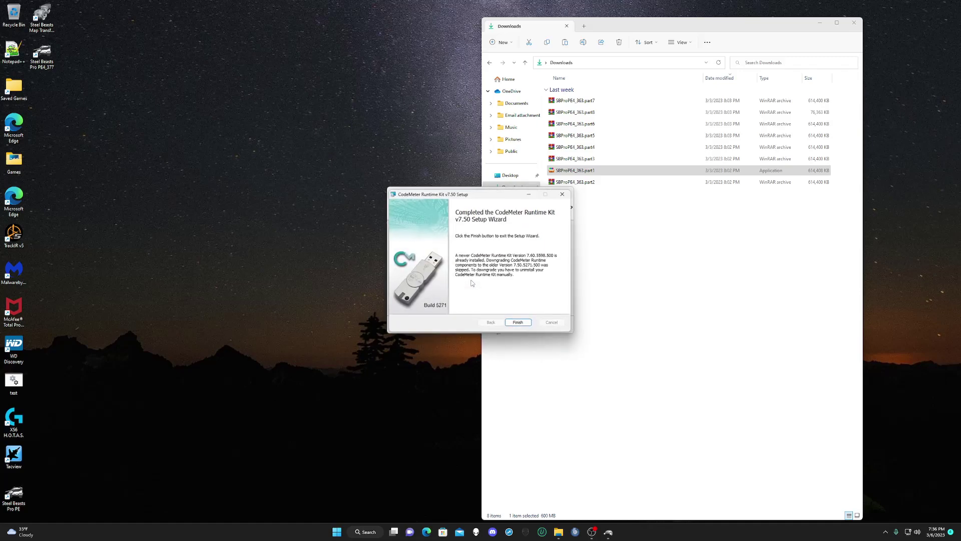
# Finish the CodeMeter Runtime Kit wizard and complete the Steel Beasts Pro PE 4.363 setup.
pyautogui.click(519, 324)
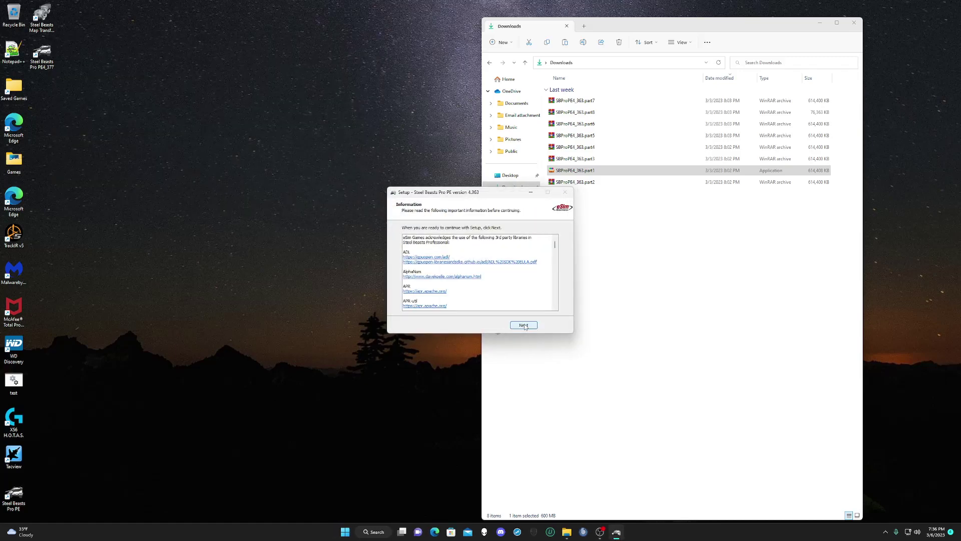
pyautogui.click(523, 325)
pyautogui.click(524, 326)
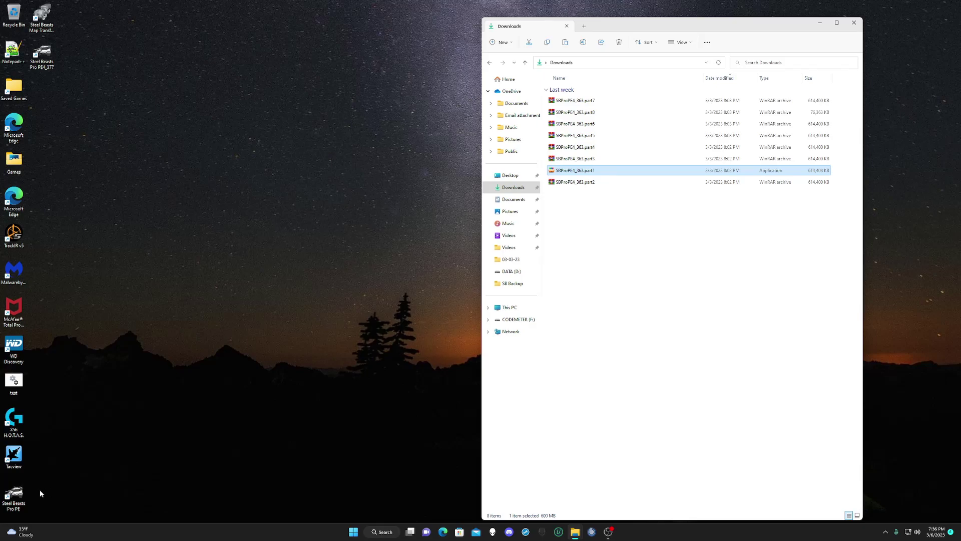
# Move the new Steel Beasts Pro PE desktop shortcut below the PE4_377 one and rename it Steel Beasts Pro PE4_363, granting administrator permission.
pyautogui.click(62, 422)
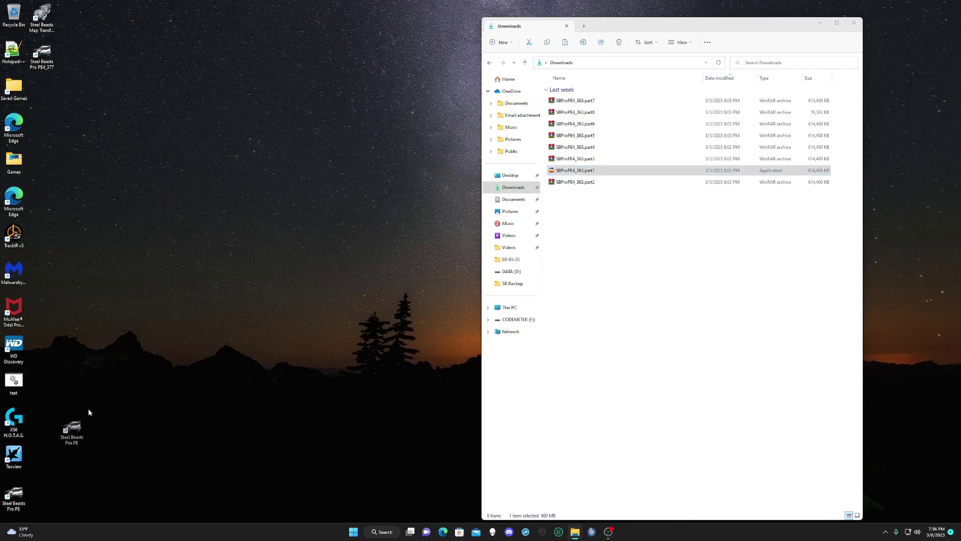
pyautogui.moveTo(50, 95); pyautogui.dragTo(42, 103)
pyautogui.rightClick(42, 104)
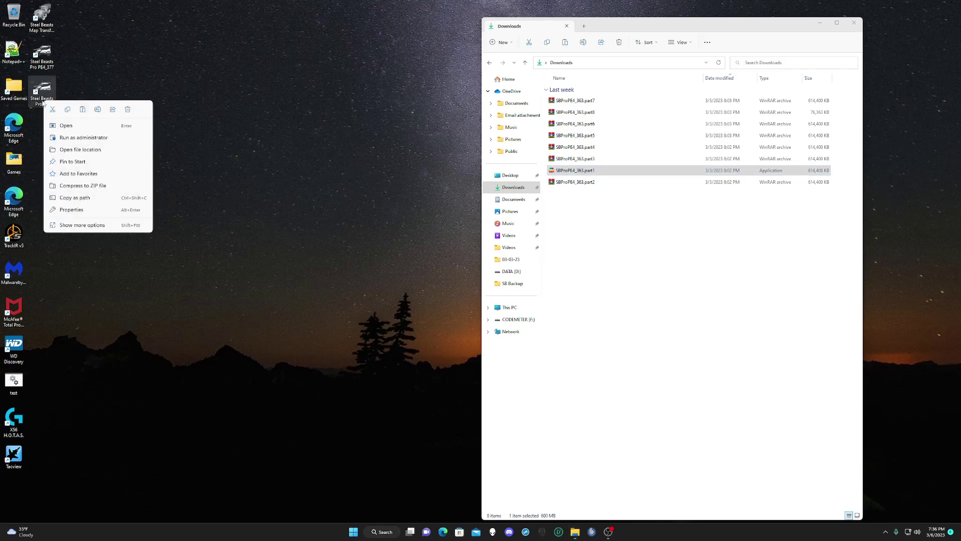
pyautogui.click(98, 109)
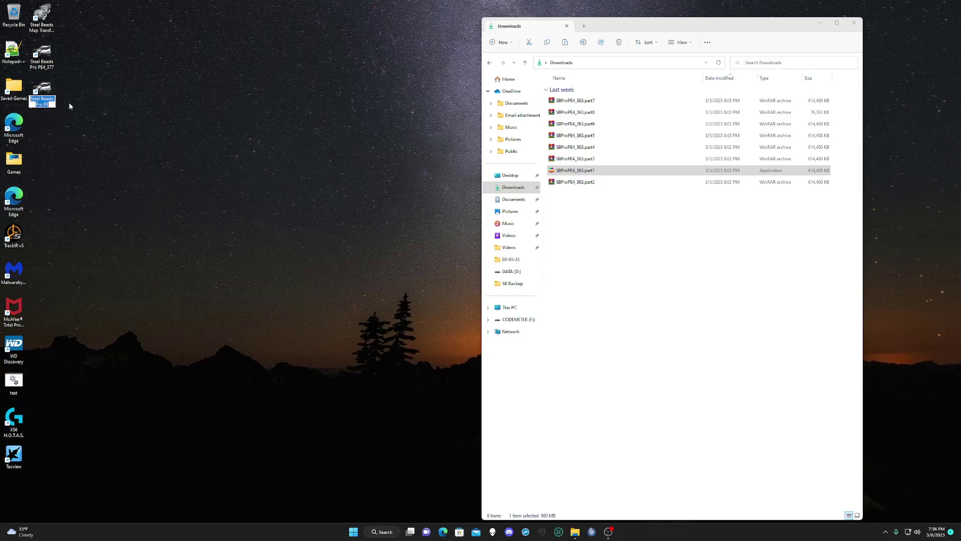
pyautogui.click(53, 104)
pyautogui.write('4_363')
pyautogui.press('Return')
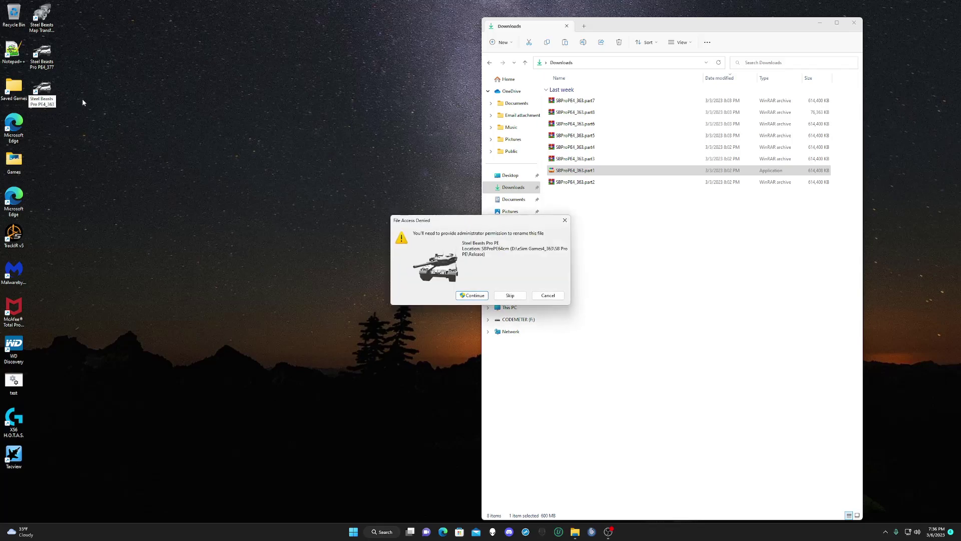
pyautogui.click(473, 295)
pyautogui.moveTo(82, 99); pyautogui.dragTo(166, 59)
pyautogui.rightClick(151, 72)
pyautogui.click(70, 95)
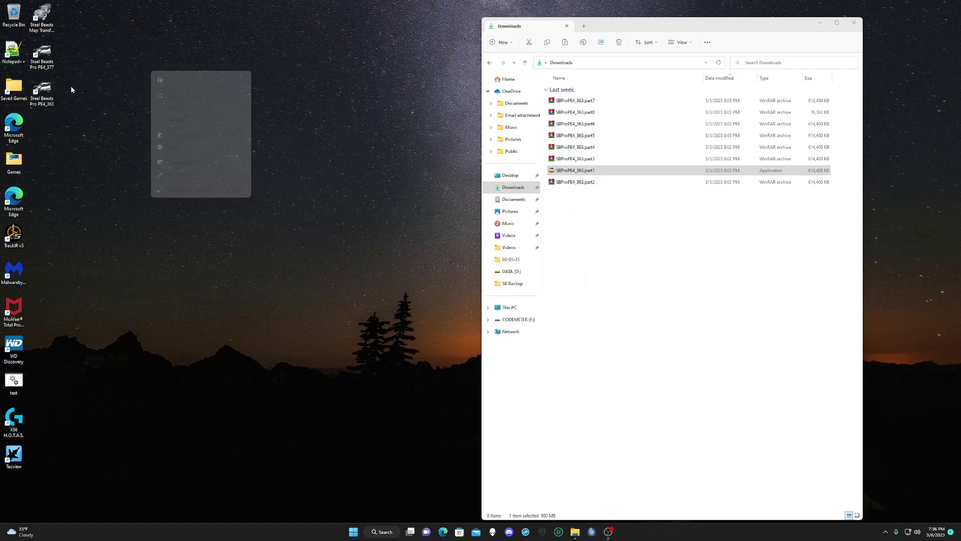
# Launch Steel Beasts Pro PE4_363 and import the control settings from update SB control.hkf.
pyautogui.doubleClick(41, 91)
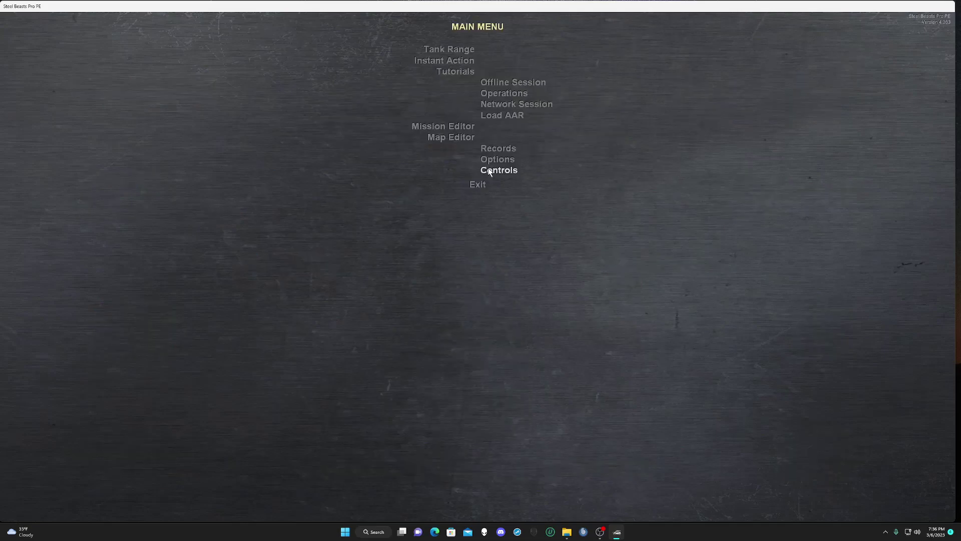
pyautogui.click(484, 171)
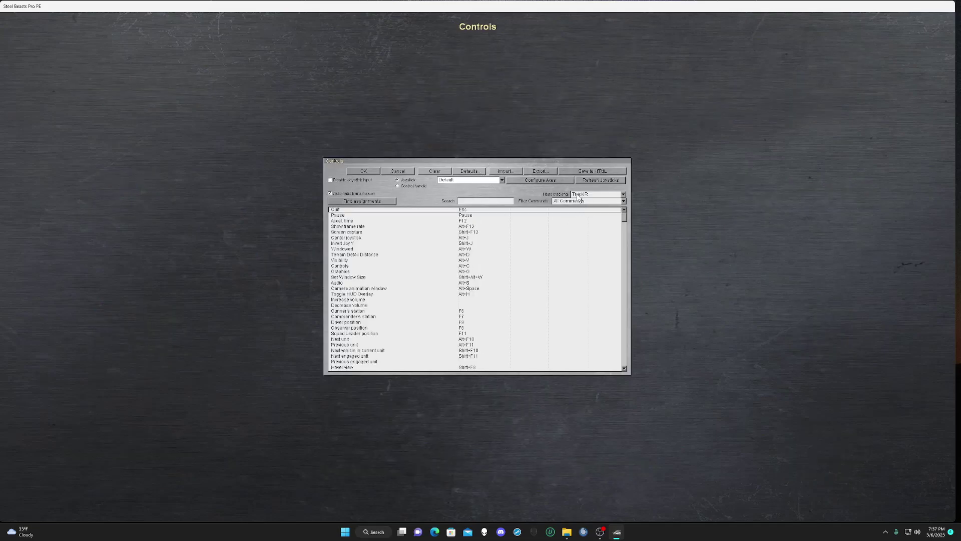
pyautogui.click(513, 172)
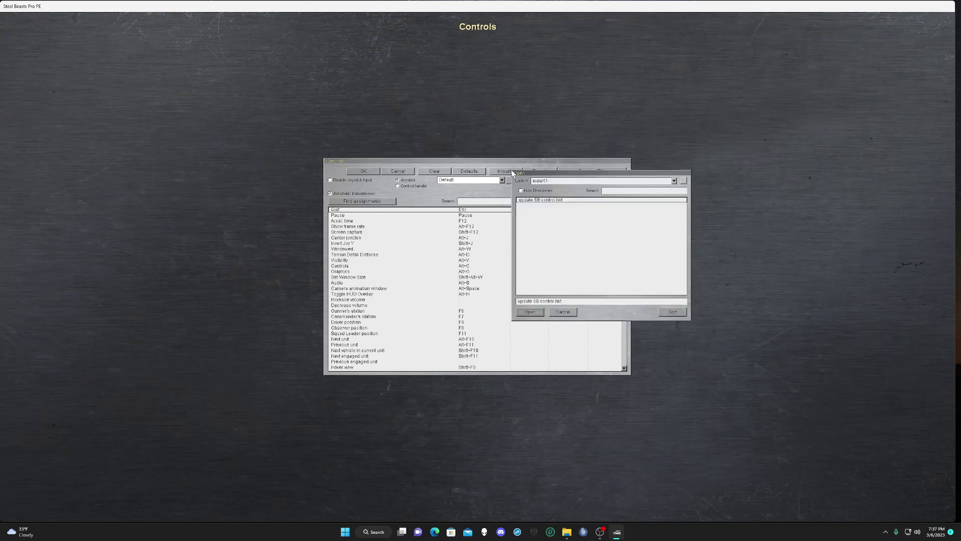
pyautogui.click(527, 201)
pyautogui.doubleClick(527, 202)
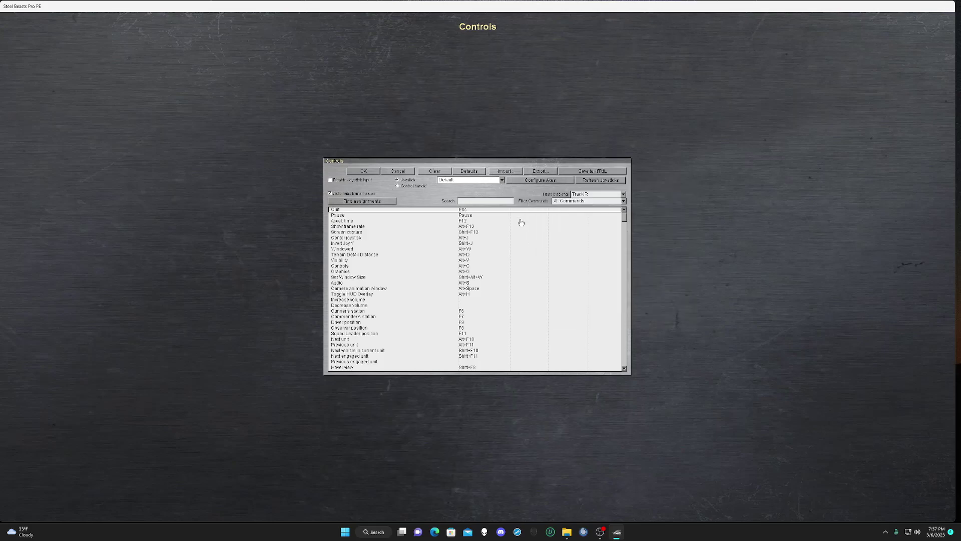
pyautogui.click(504, 171)
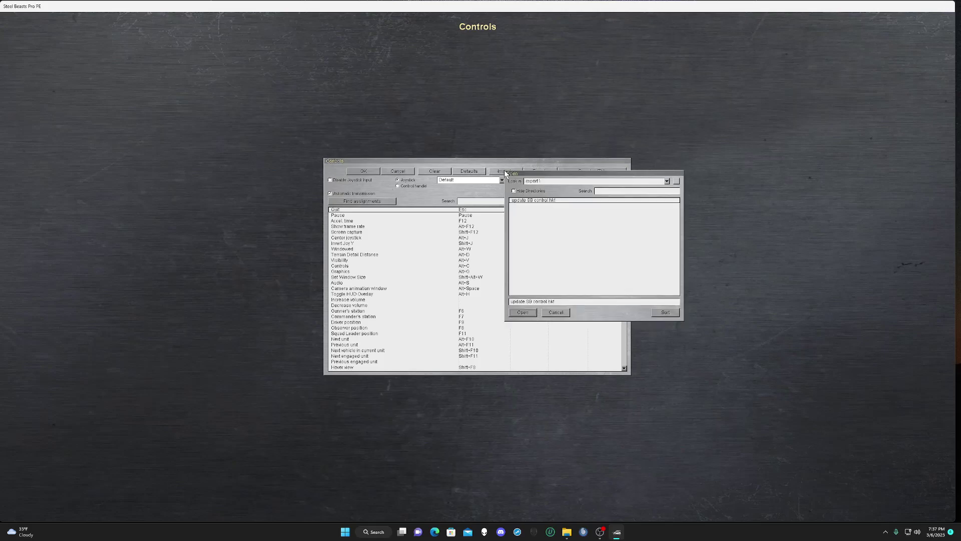
pyautogui.click(527, 312)
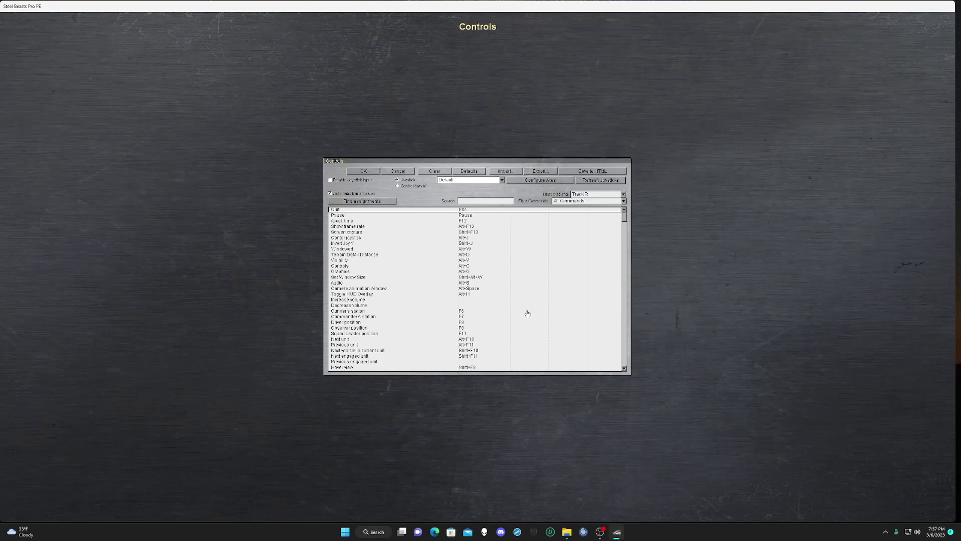
# Set the joystick device to the Saitek Pro Flight X-56 Rhino stick and save the control settings.
pyautogui.click(502, 181)
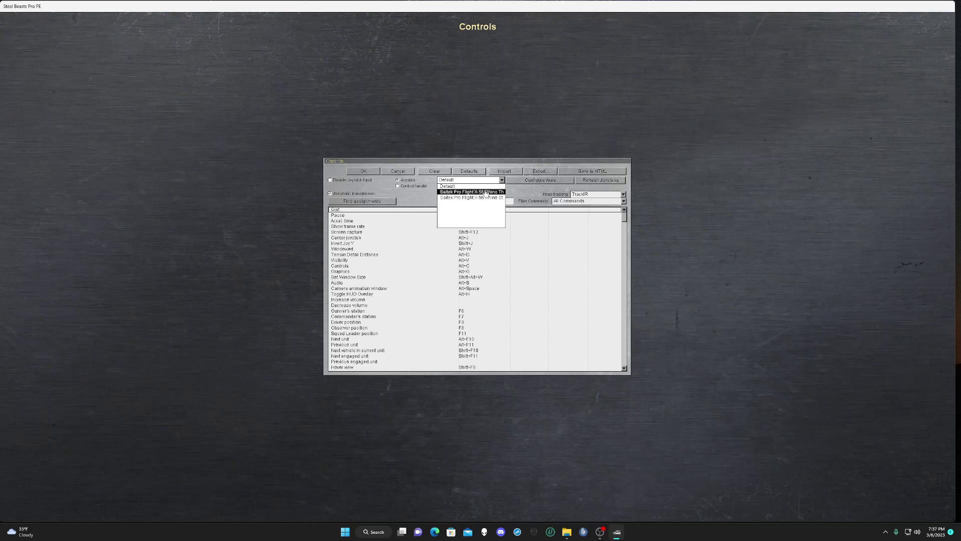
pyautogui.click(484, 197)
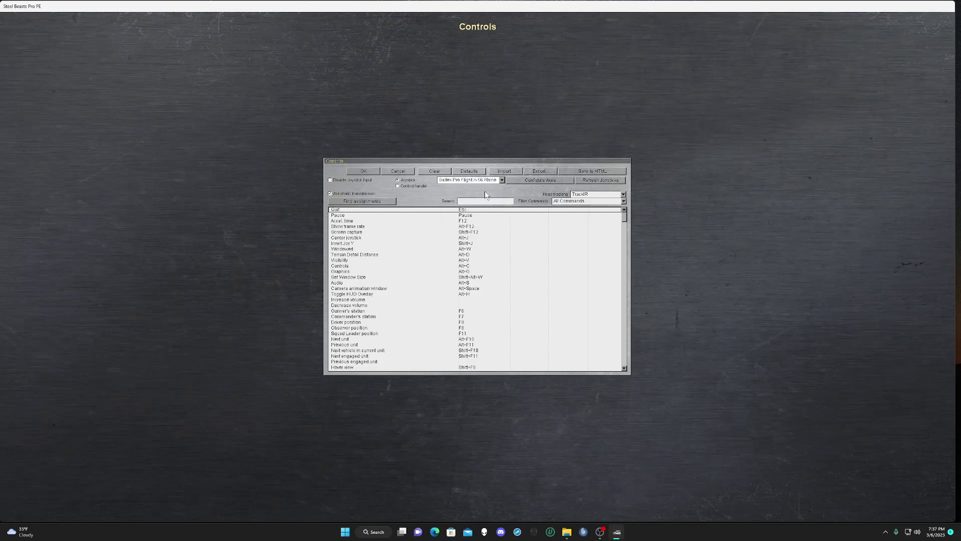
pyautogui.click(398, 180)
pyautogui.click(364, 171)
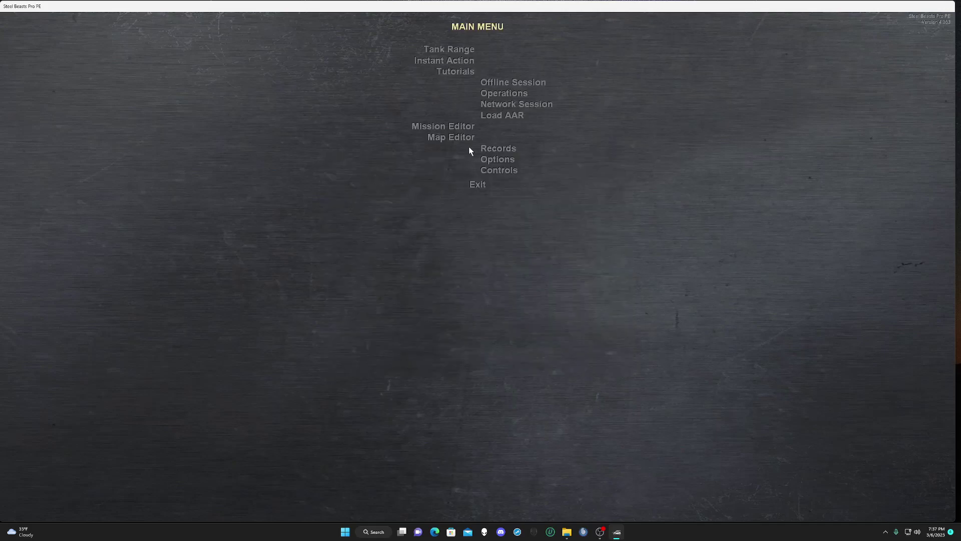
# Check the imported joystick button assignments in the Controls list and exit Steel Beasts Pro PE.
pyautogui.click(485, 171)
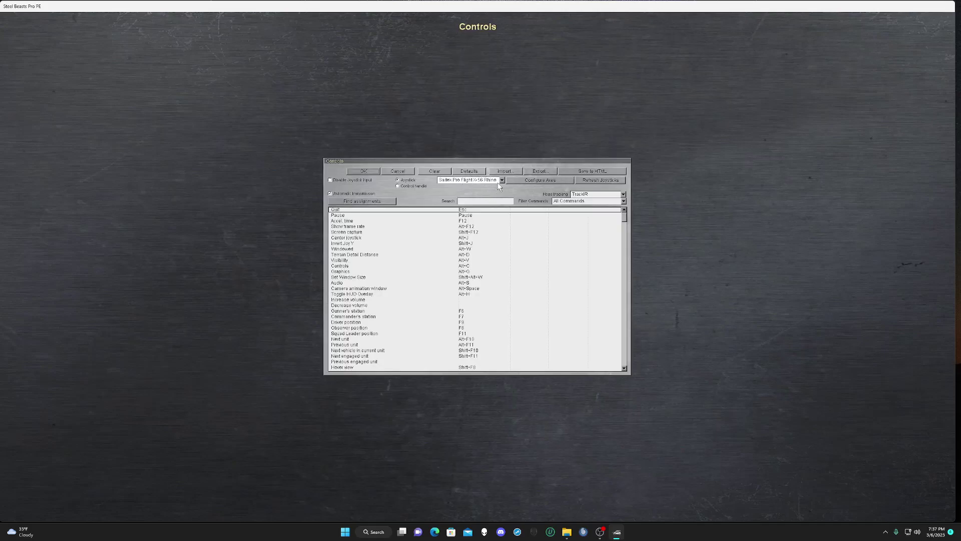
pyautogui.moveTo(624, 217); pyautogui.dragTo(624, 232)
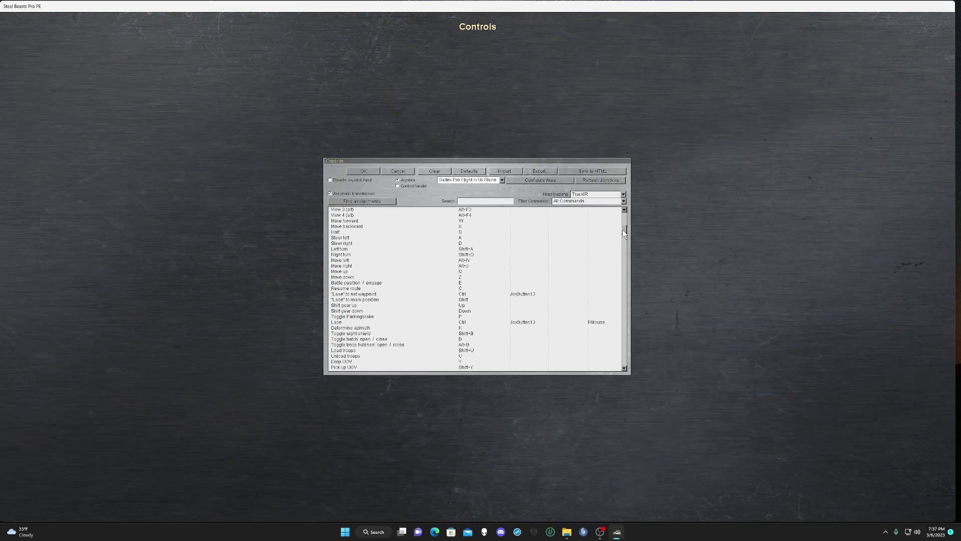
pyautogui.click(360, 170)
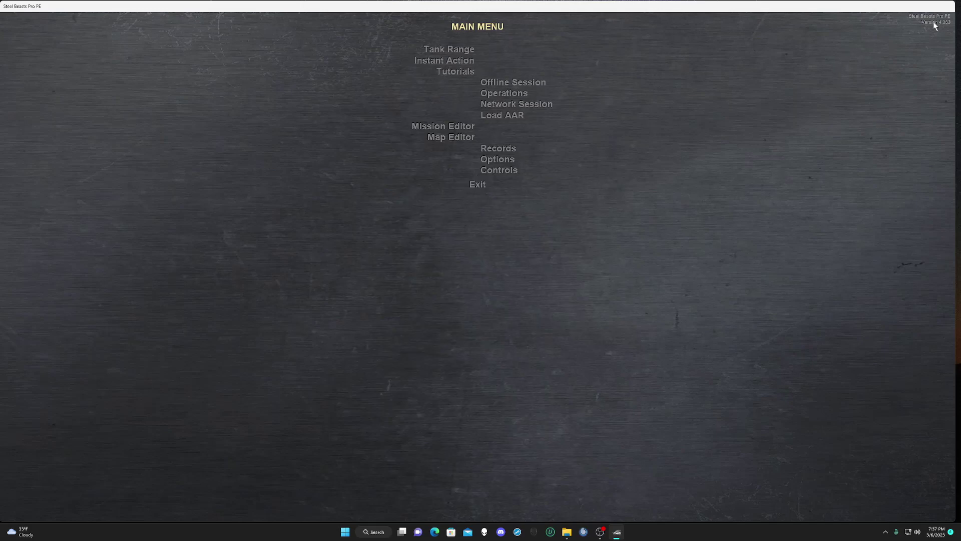
pyautogui.click(486, 185)
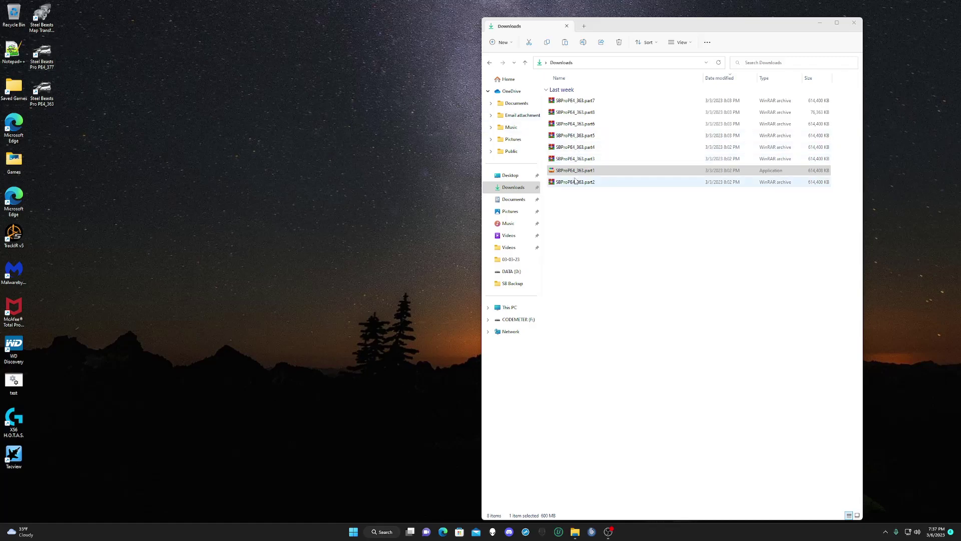
# Delete all the SBProPE4_363 part files from Downloads and open the Games folder on the desktop.
pyautogui.click(588, 103)
pyautogui.keyDown('shift'); pyautogui.click(581, 182); pyautogui.keyUp('shift')
pyautogui.rightClick(583, 183)
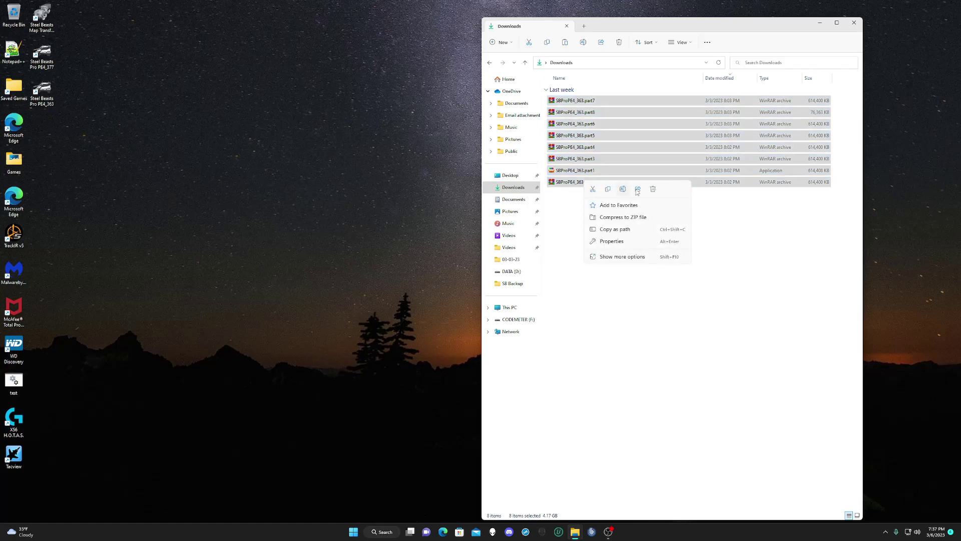
pyautogui.click(653, 189)
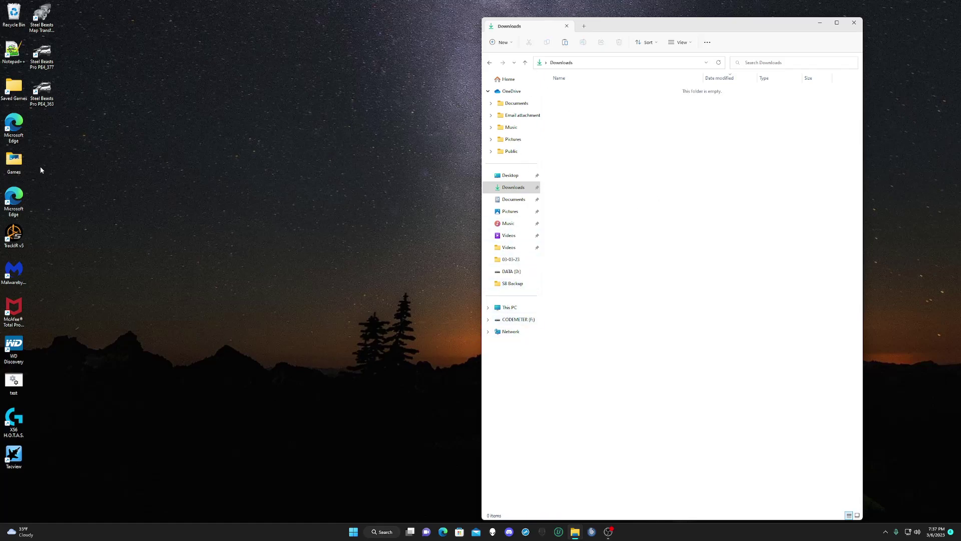
pyautogui.doubleClick(20, 165)
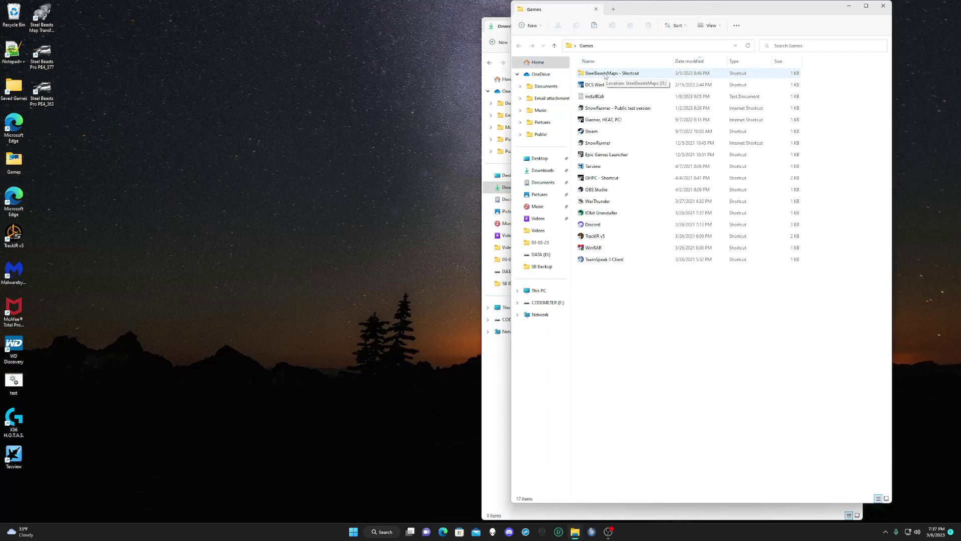
pyautogui.moveTo(75, 8); pyautogui.dragTo(40, 100)
pyautogui.rightClick(40, 100)
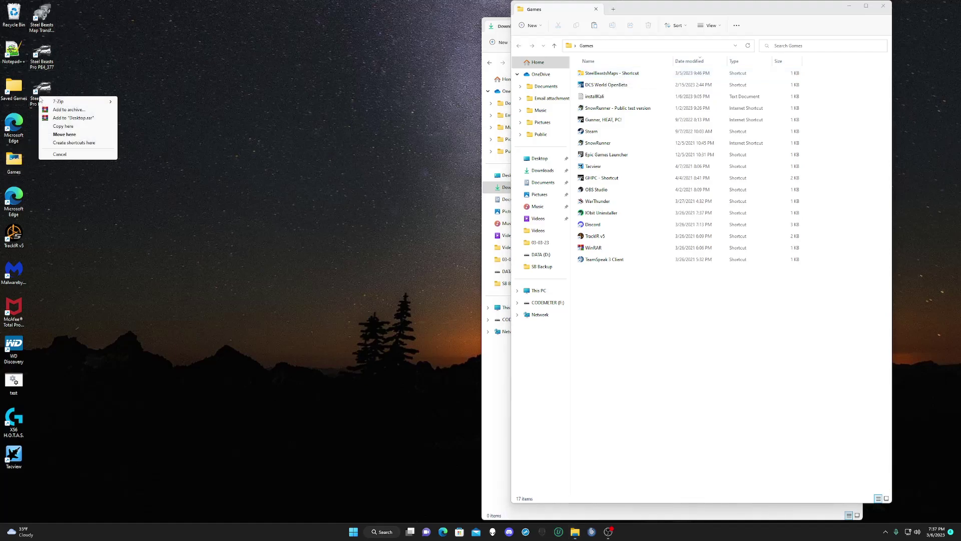
pyautogui.click(78, 24)
pyautogui.click(42, 92)
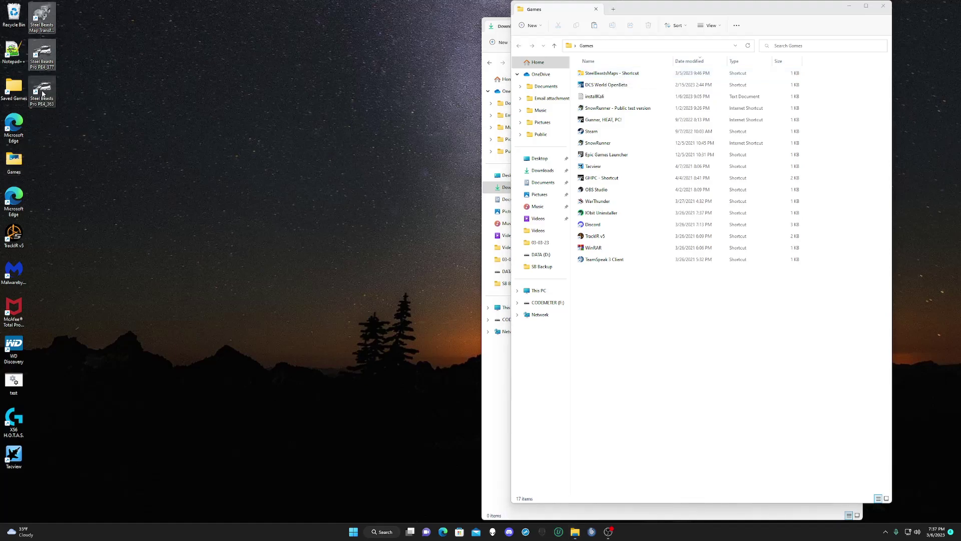
pyautogui.rightClick(43, 93)
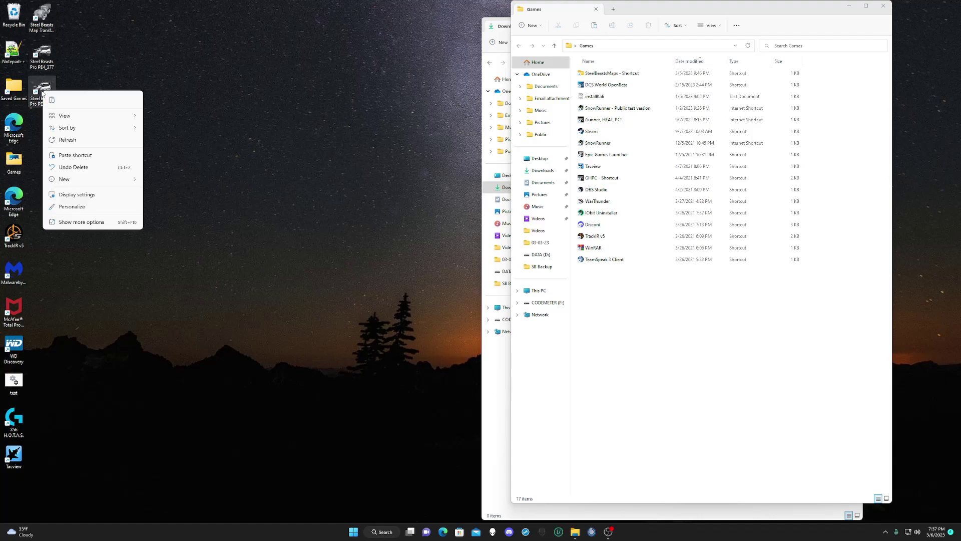
pyautogui.click(80, 19)
# Move the Steel Beasts Map Transfer Manager, PE4_377 and PE4_363 shortcuts from the desktop into the Games folder.
pyautogui.moveTo(83, 8); pyautogui.dragTo(43, 90)
pyautogui.click(43, 90)
pyautogui.rightClick(43, 88)
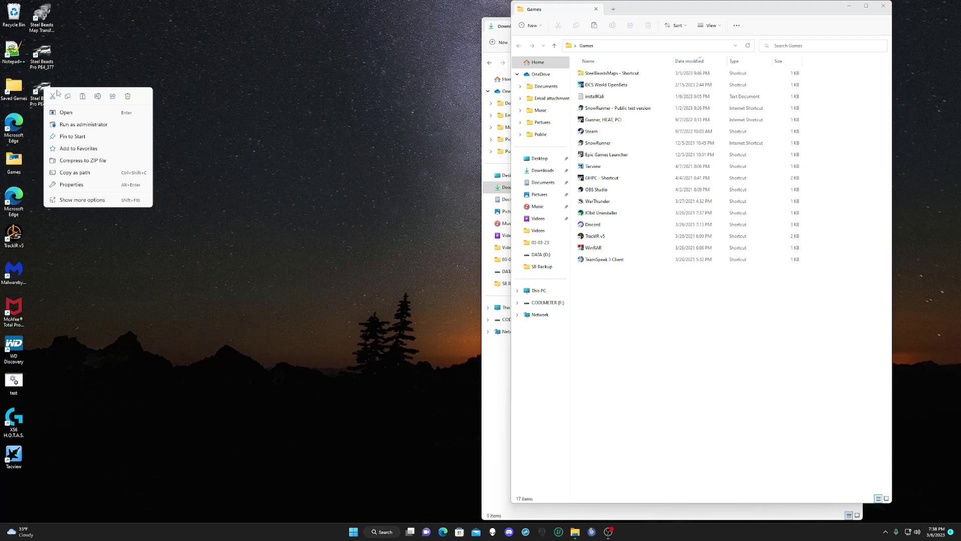
pyautogui.press('Escape')
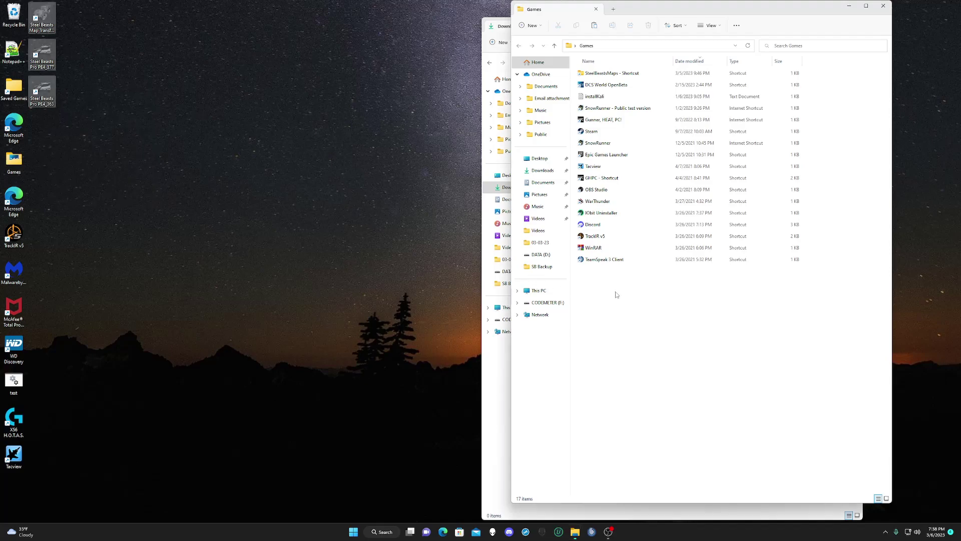
pyautogui.rightClick(617, 294)
pyautogui.click(625, 300)
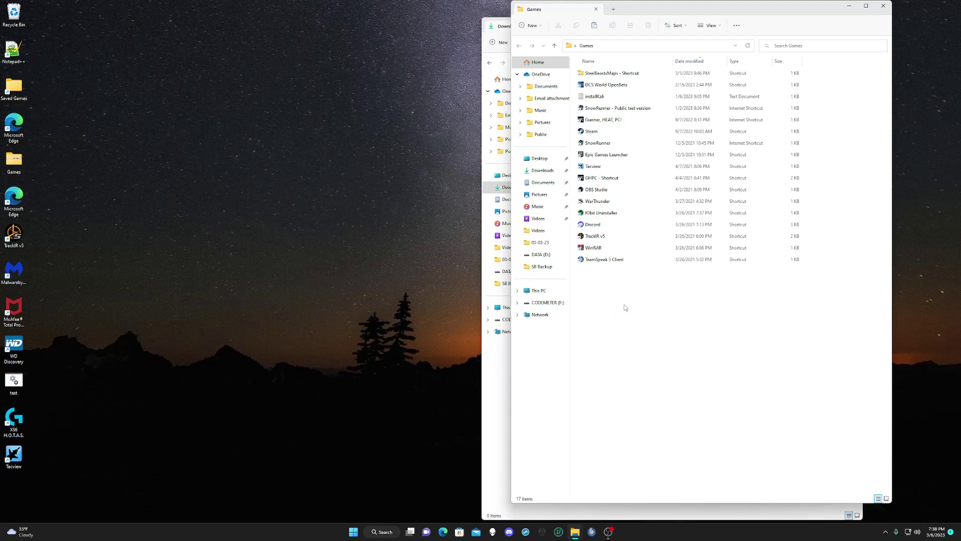
pyautogui.click(634, 323)
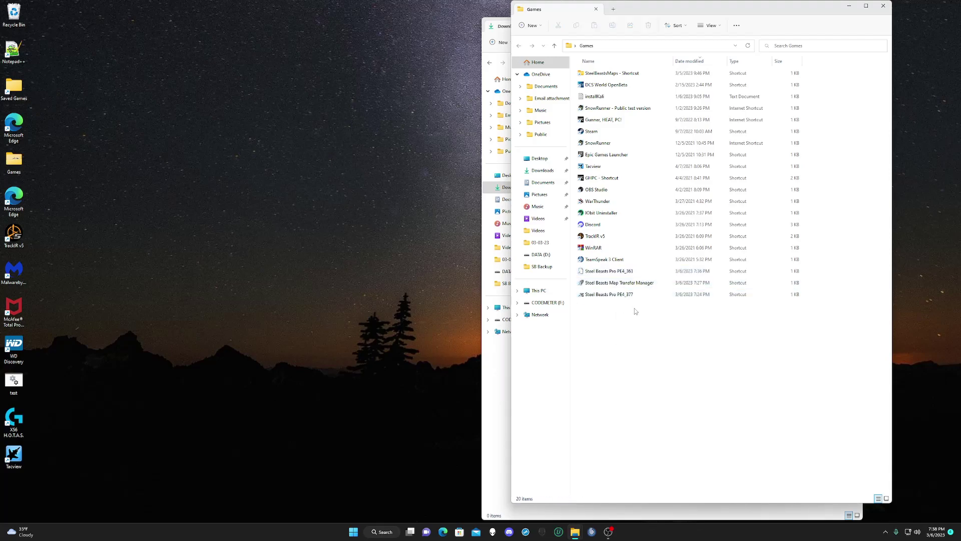
# Choose the second vehicle icon in the fourth row for the Steel Beasts Pro PE4_363 shortcut in its properties.
pyautogui.click(607, 273)
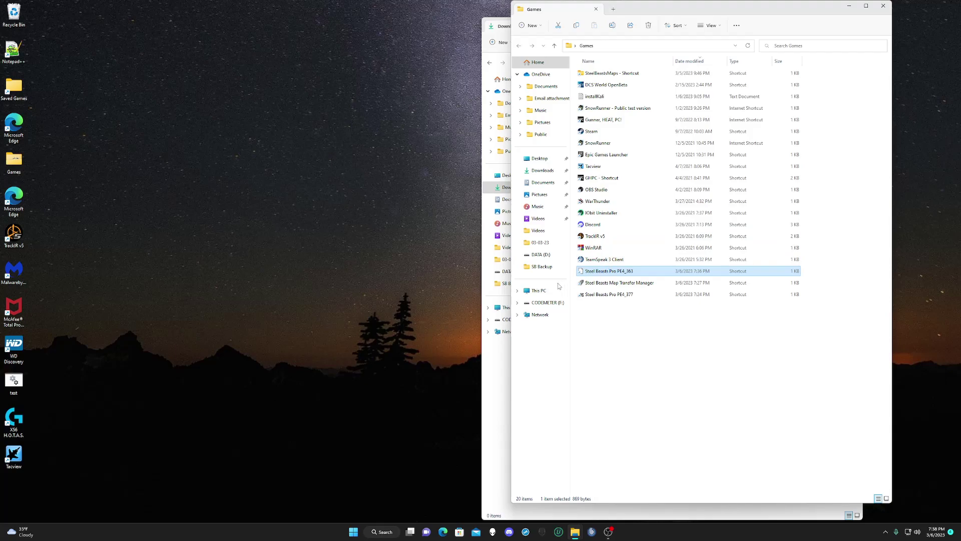
pyautogui.doubleClick(599, 293)
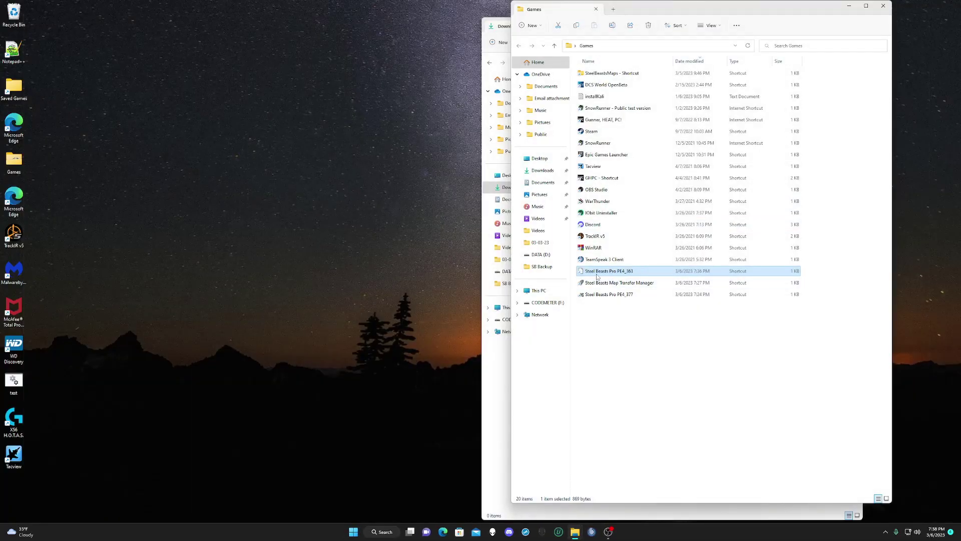
pyautogui.rightClick(597, 275)
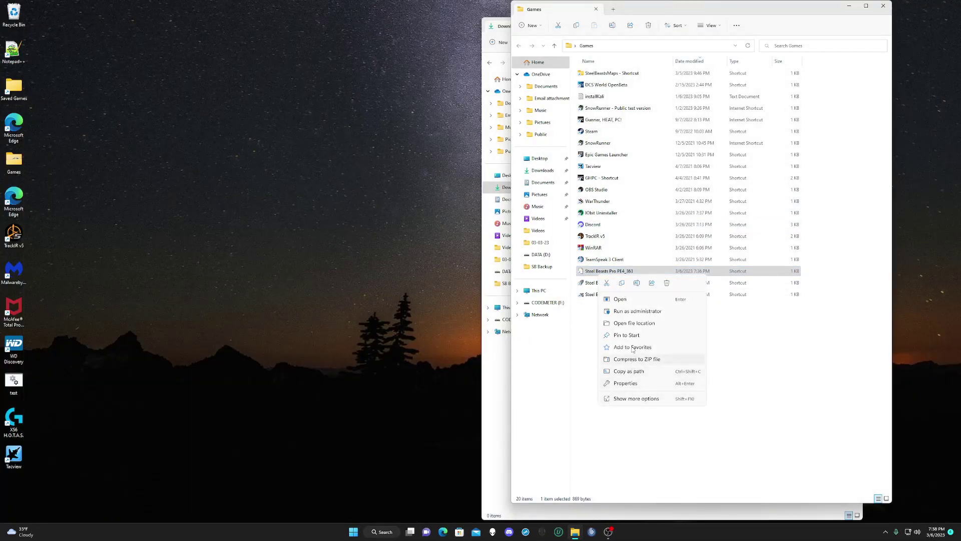
pyautogui.click(627, 383)
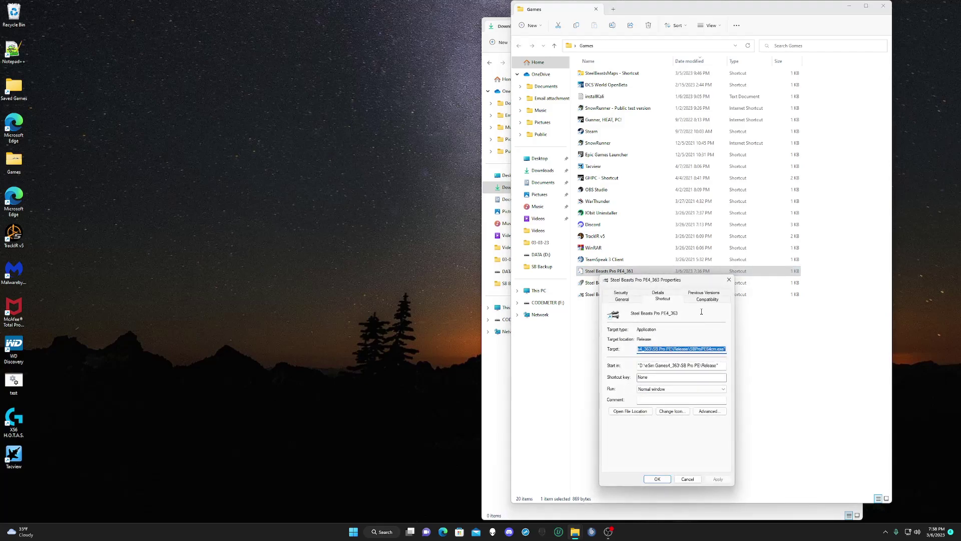
pyautogui.click(673, 411)
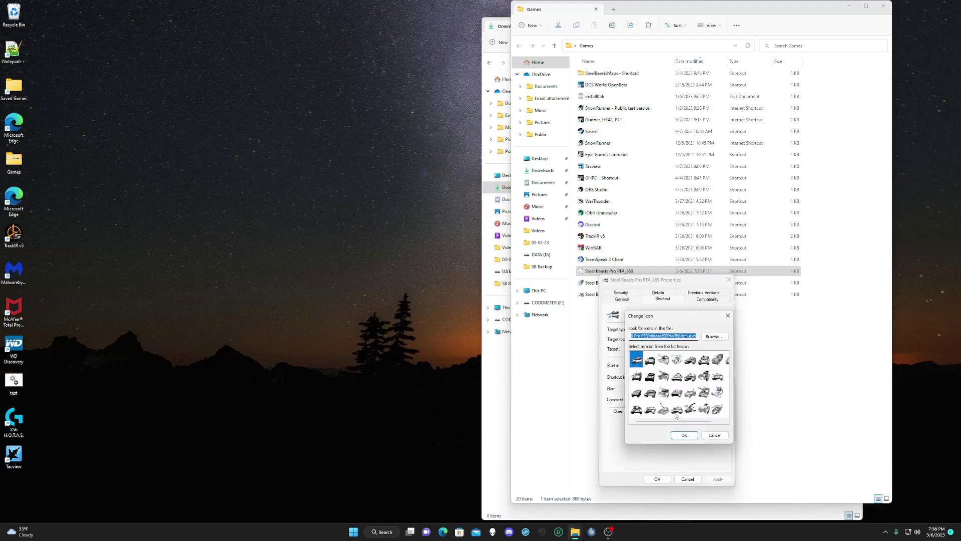
pyautogui.moveTo(691, 319); pyautogui.dragTo(390, 234)
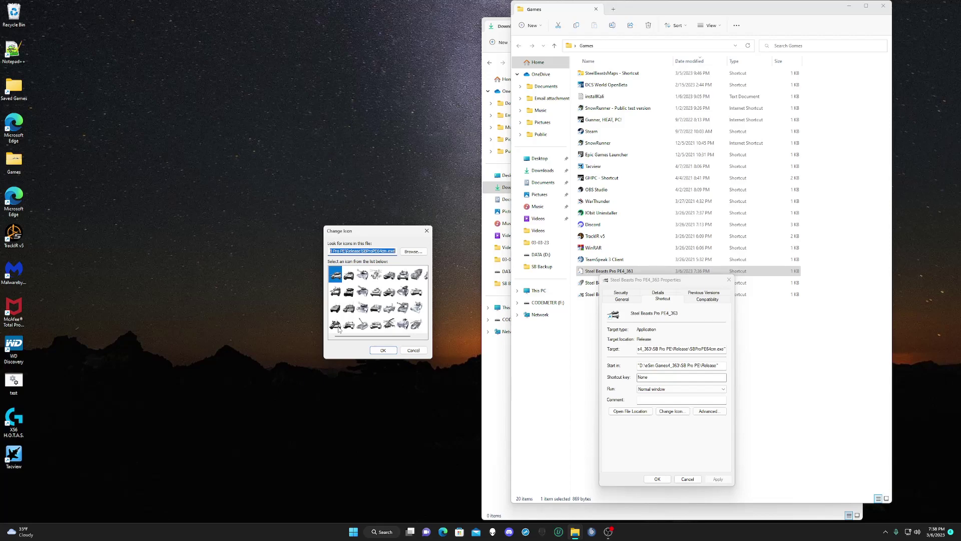
pyautogui.doubleClick(350, 329)
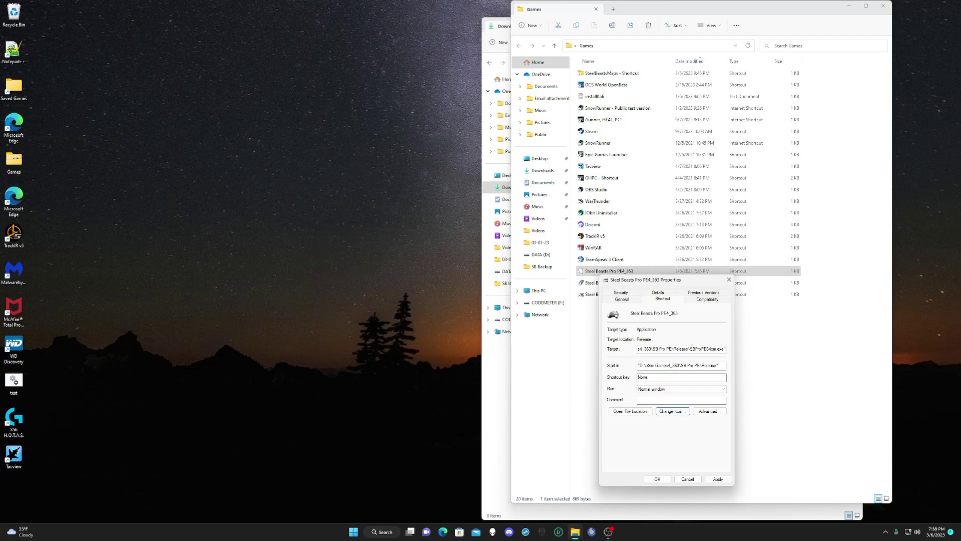
# Apply the shortcut's icon change with administrator permission and close the Games and Downloads windows.
pyautogui.click(706, 480)
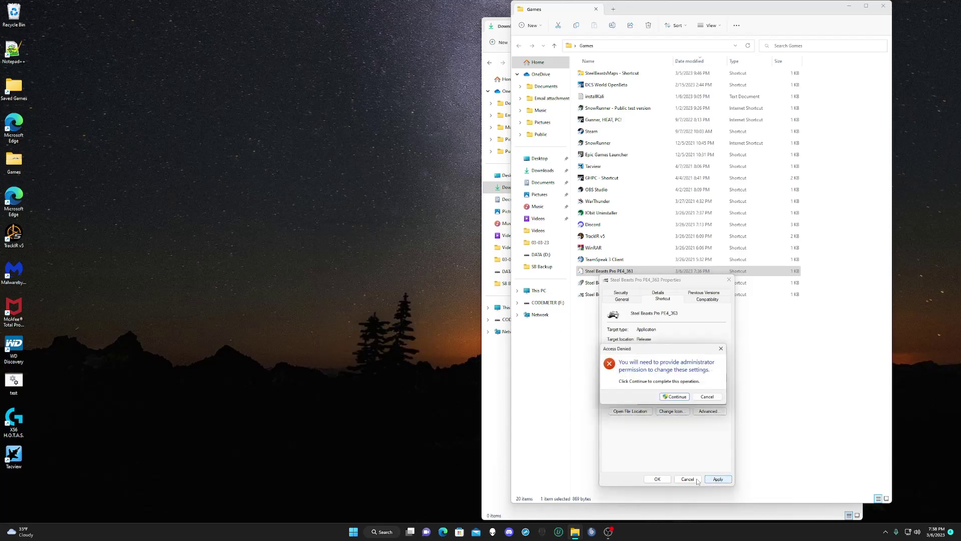
pyautogui.click(676, 398)
pyautogui.click(657, 479)
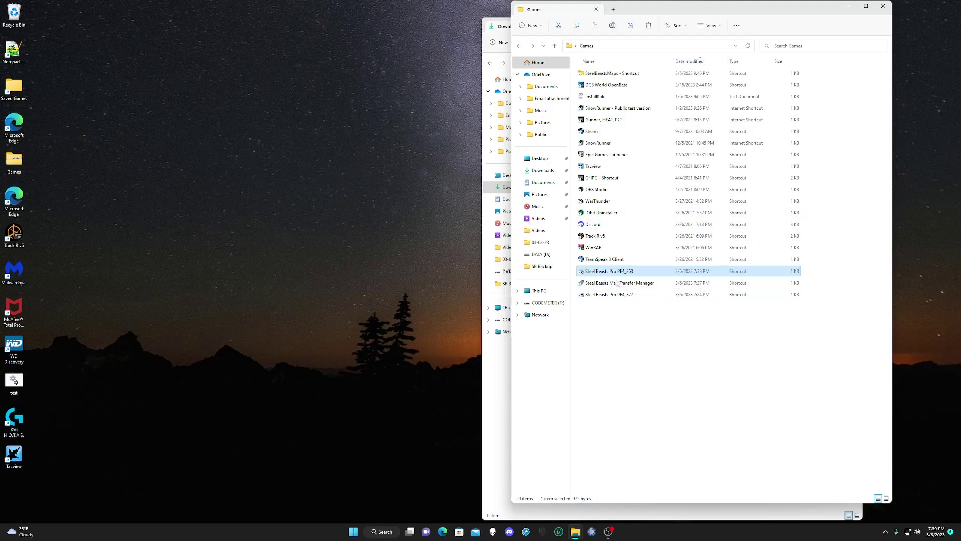
pyautogui.click(883, 6)
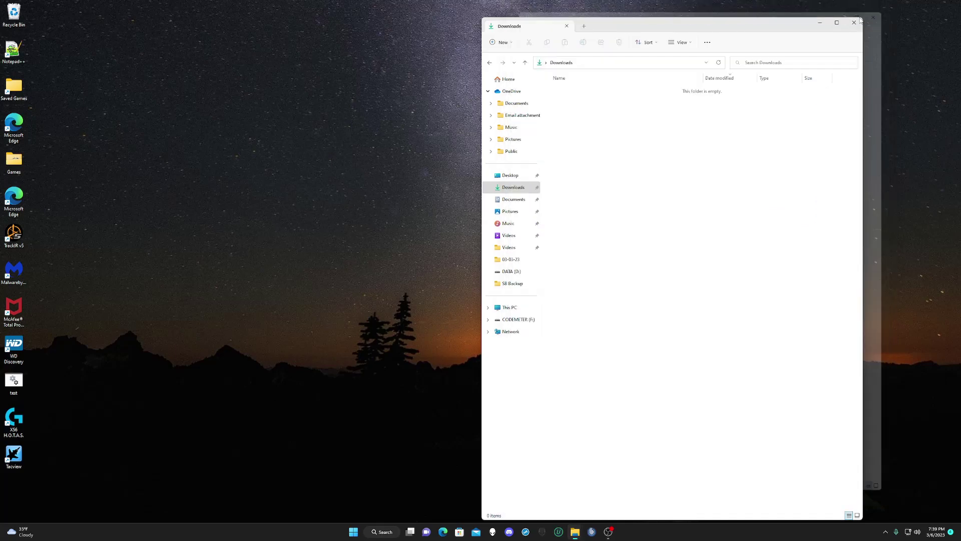
pyautogui.click(854, 23)
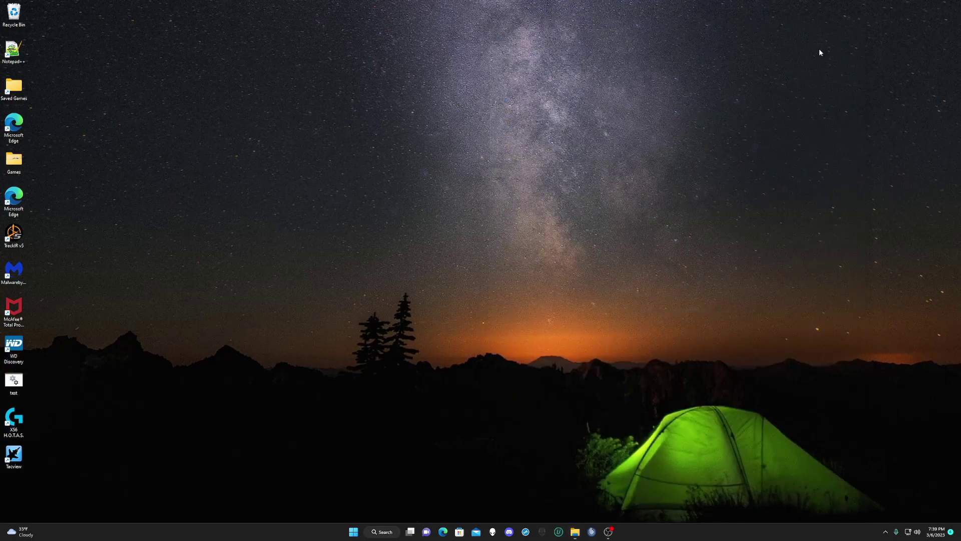